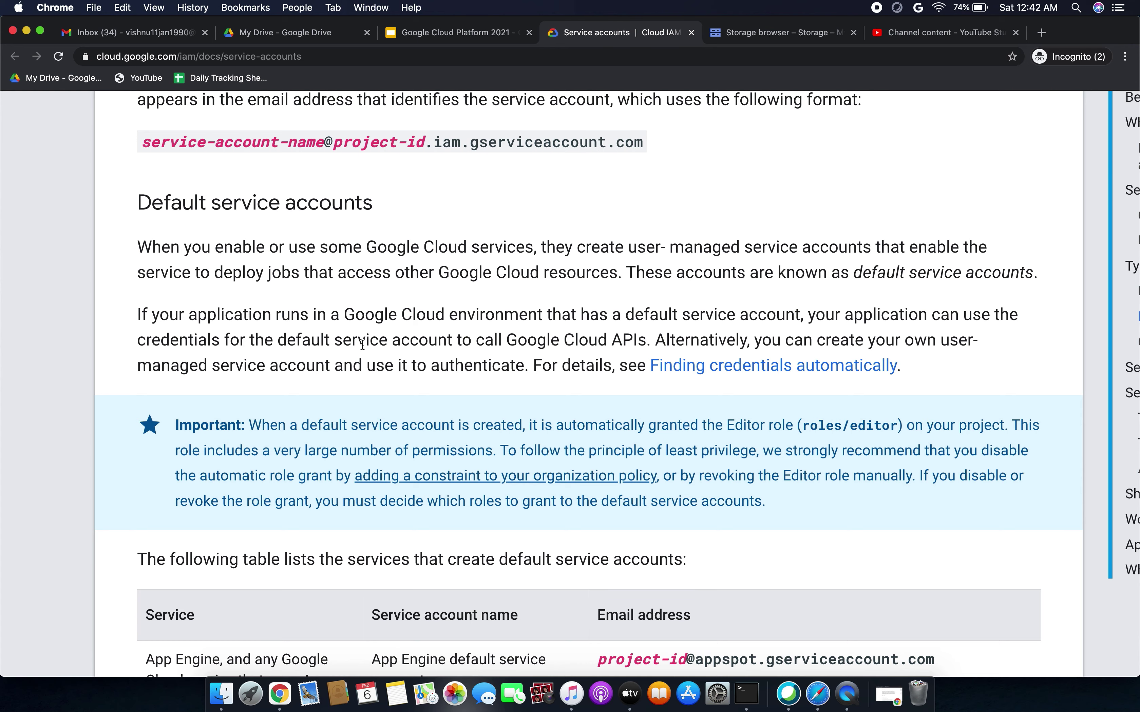
Examine the documentation table of services that create default service accounts, covering App Engine and Compute Engine.
scroll(363, 344, "down", 5)
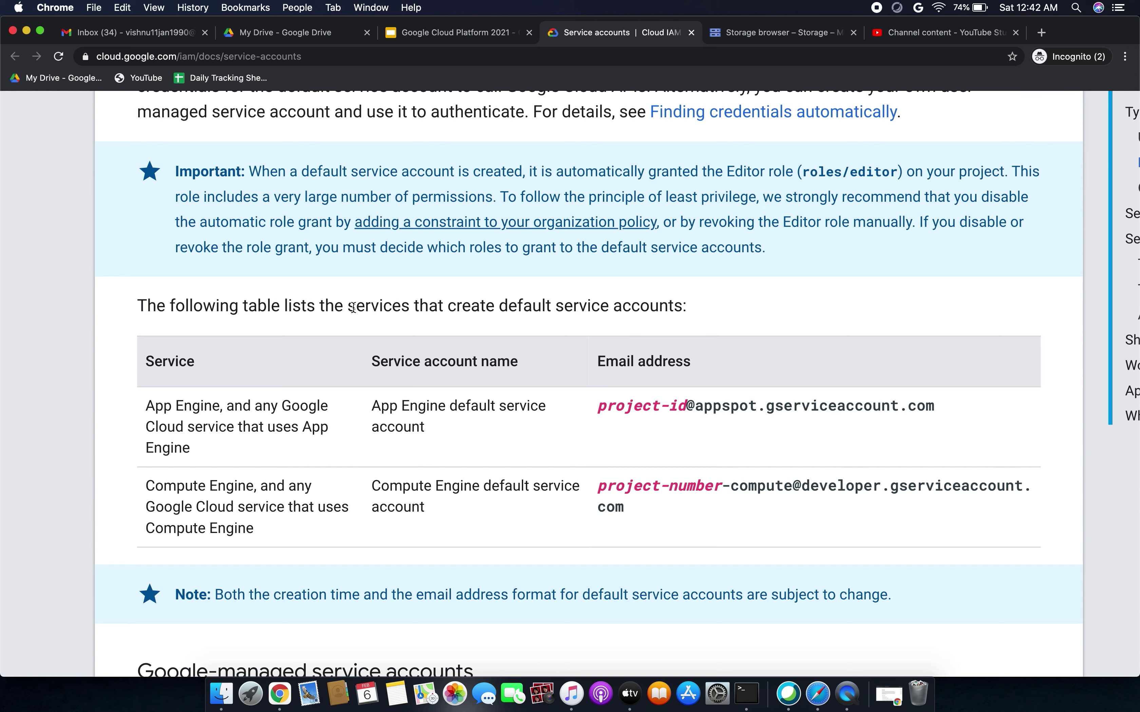
left_click_drag(532, 305, 639, 306)
scroll(552, 301, "down", 3)
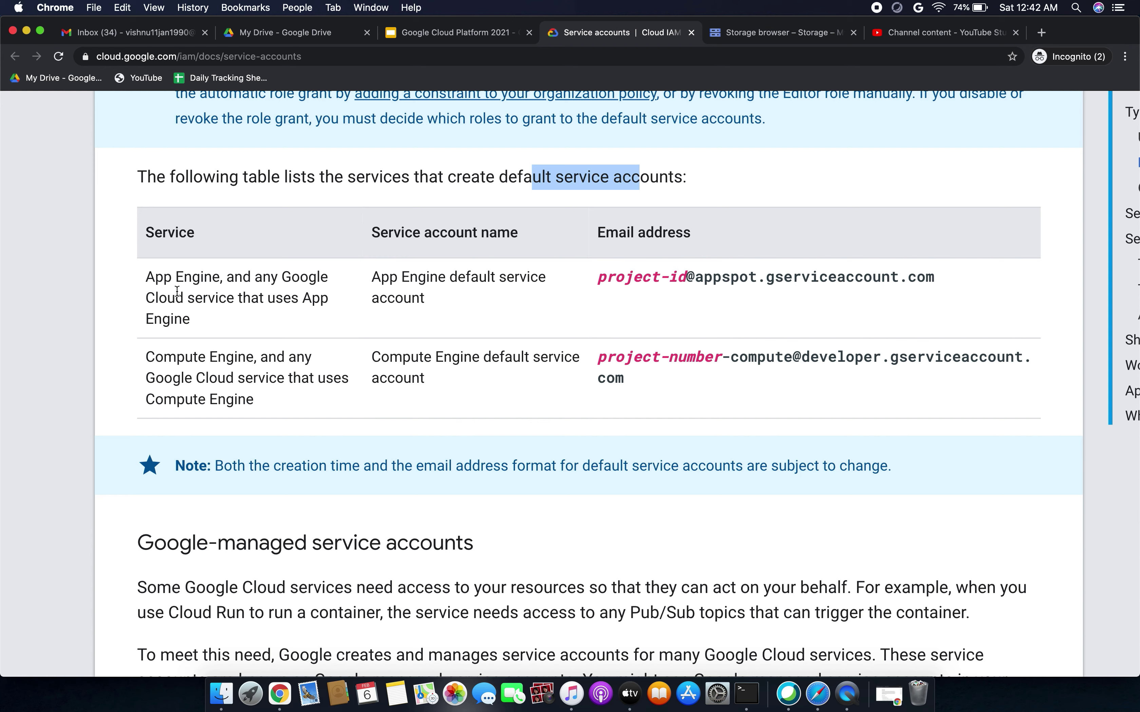
left_click_drag(153, 277, 291, 278)
left_click(223, 355)
left_click_drag(175, 296, 299, 296)
scroll(297, 295, "down", 1)
left_click(476, 257)
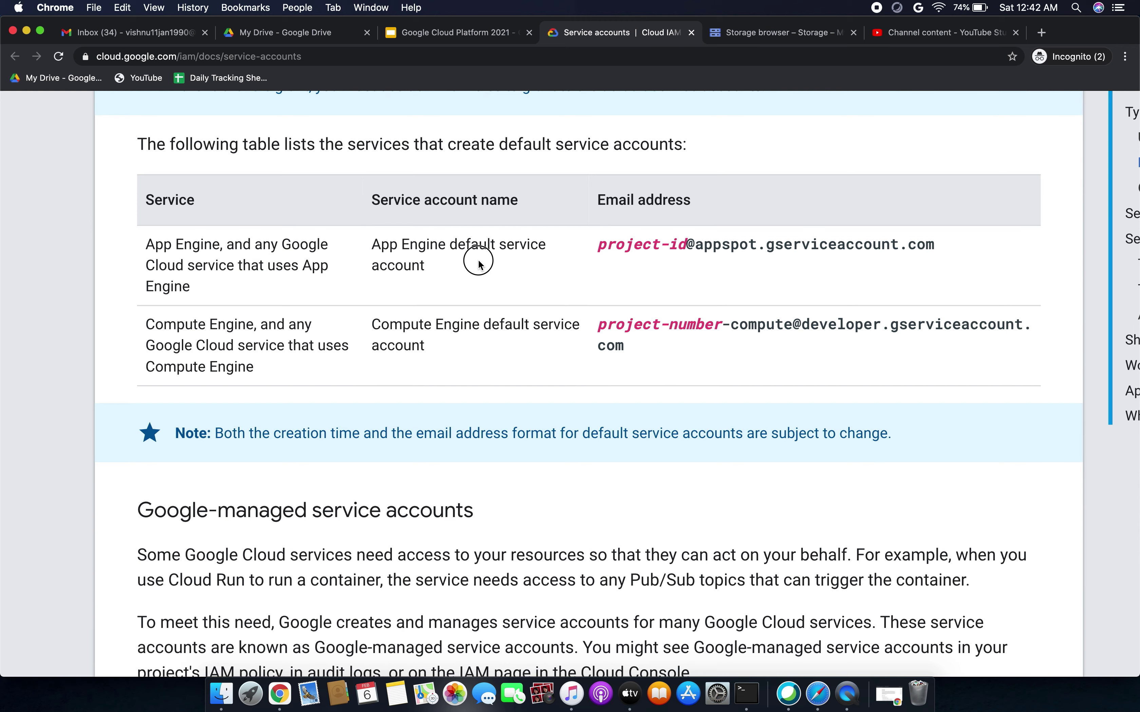
Read through the documentation's section on Google-managed service accounts and its examples.
scroll(481, 358, "down", 5)
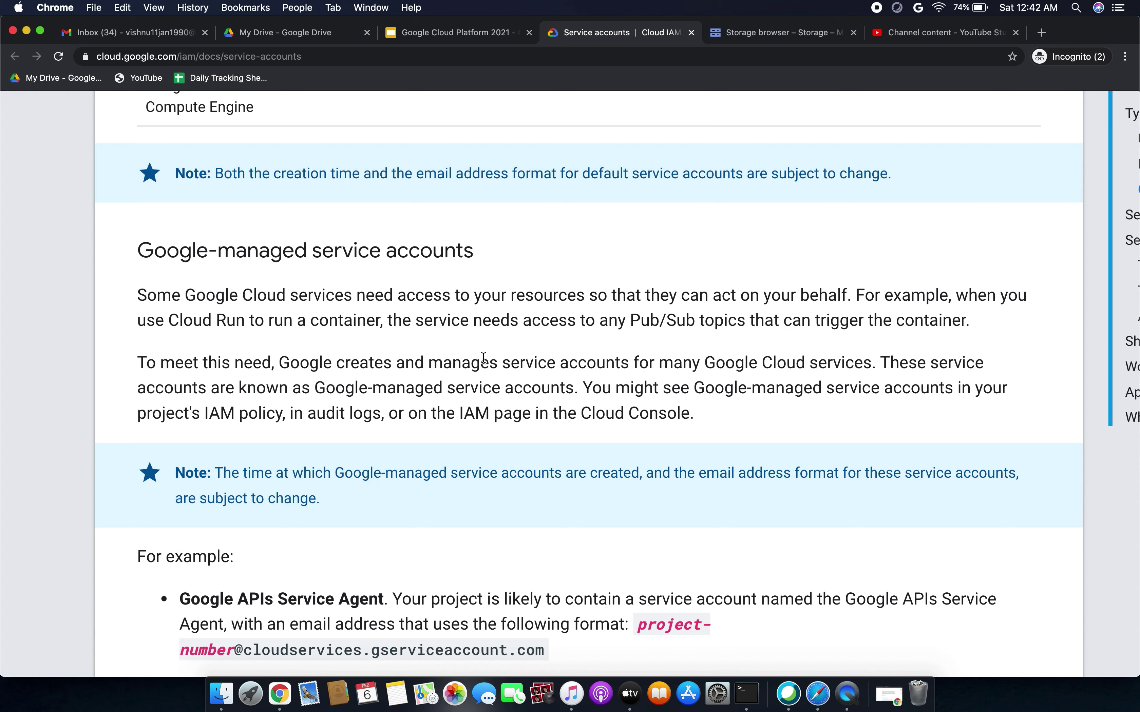
scroll(483, 358, "down", 5)
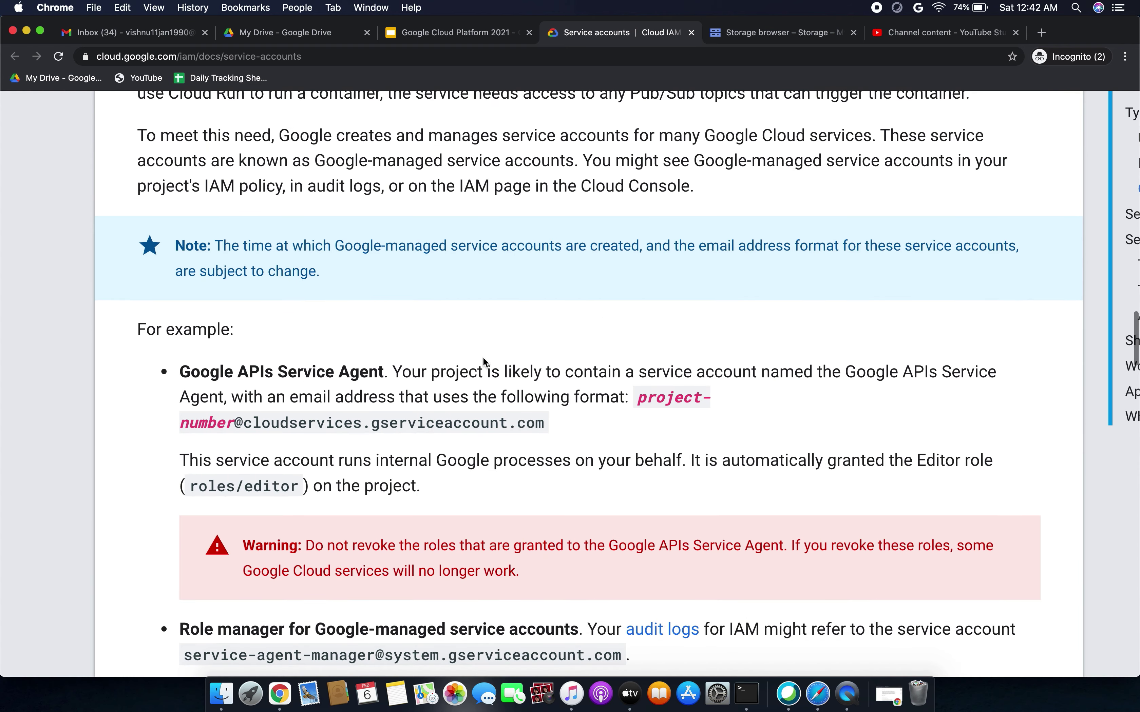
scroll(483, 358, "down", 5)
scroll(484, 358, "up", 9)
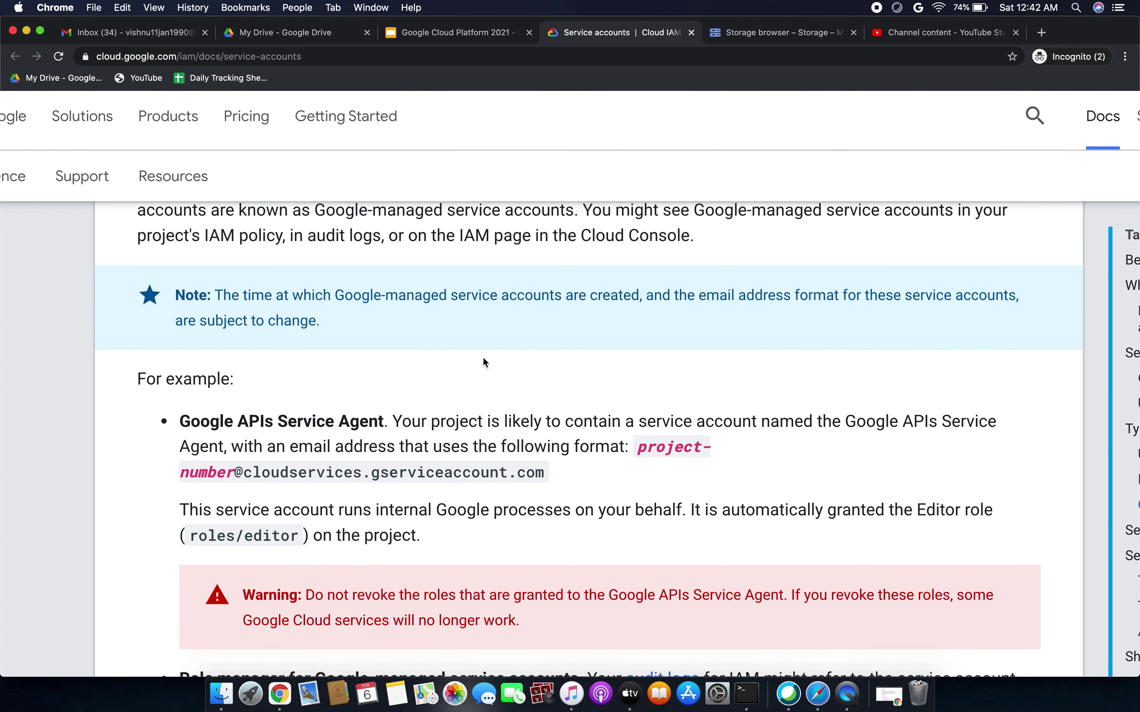
scroll(484, 360, "down", 4)
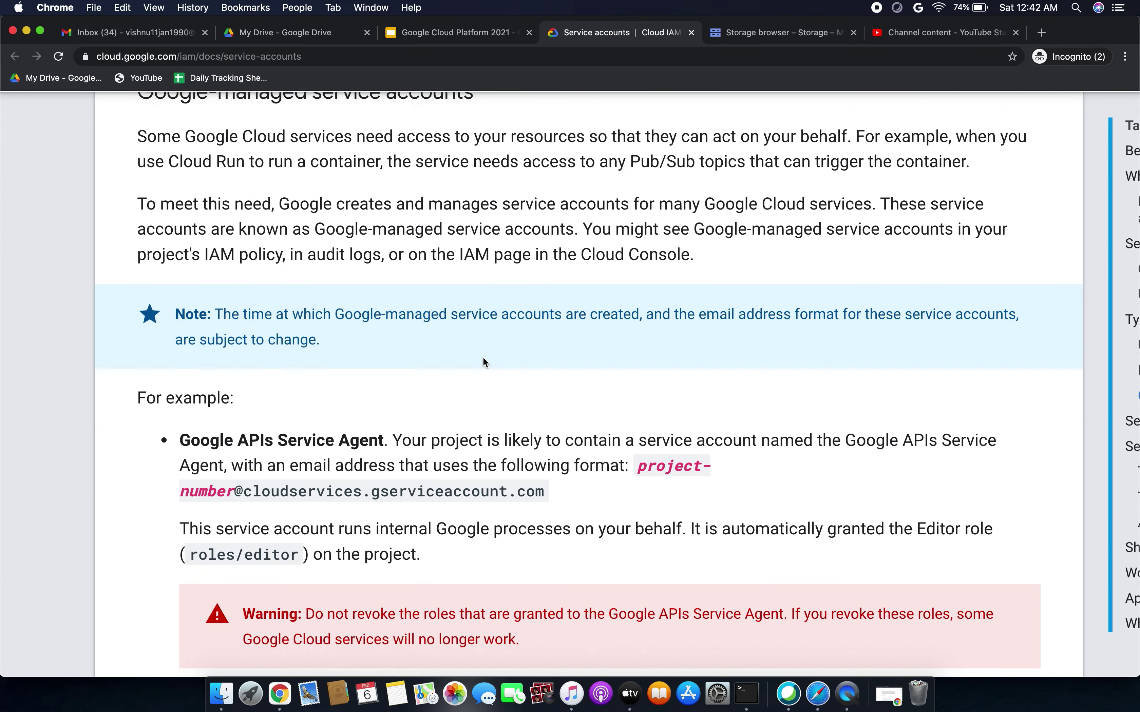
scroll(481, 421, "down", 4)
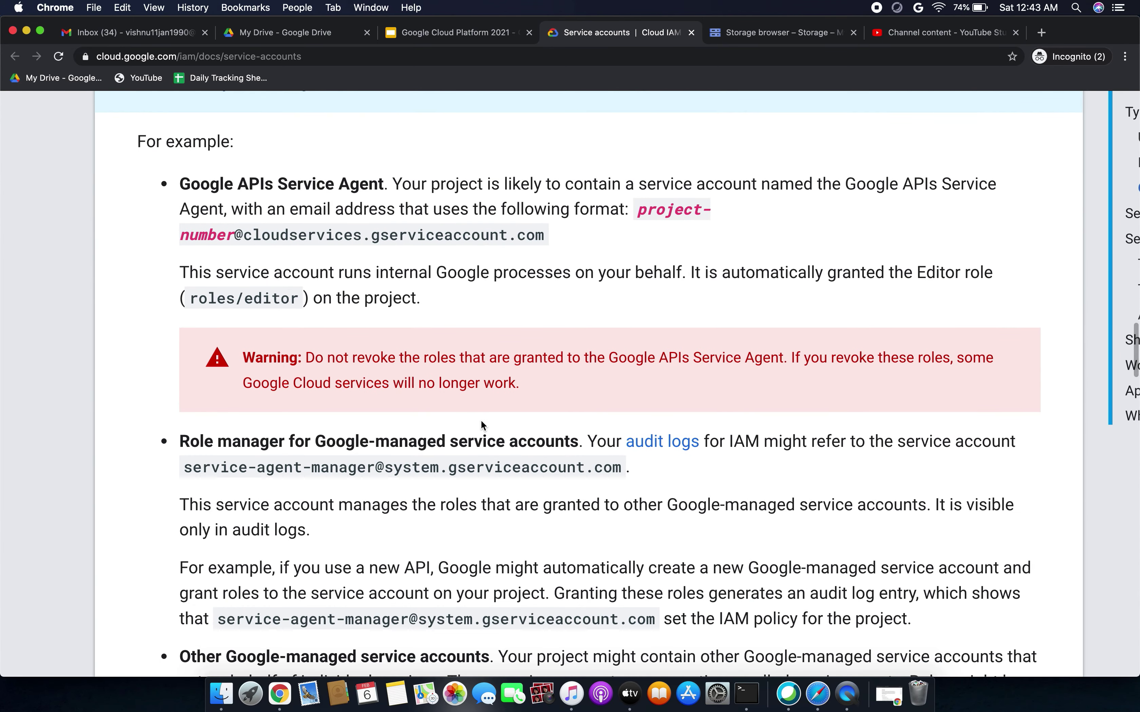
scroll(481, 421, "down", 12)
scroll(482, 424, "down", 4)
scroll(482, 424, "up", 18)
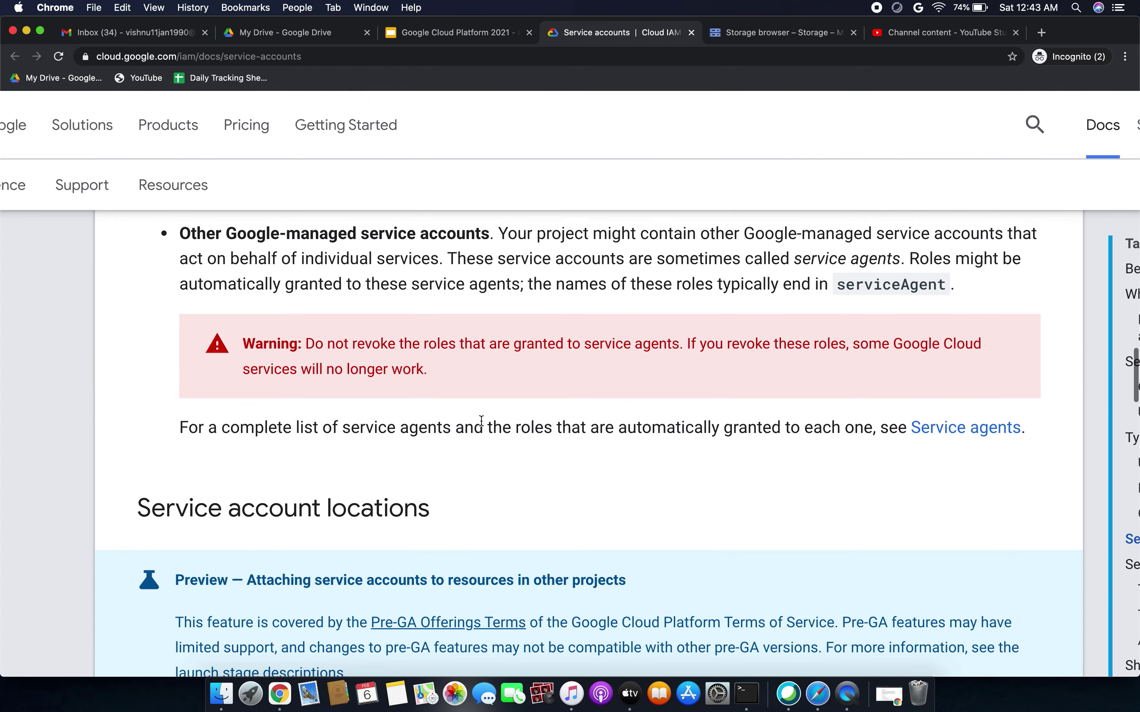
scroll(481, 419, "up", 17)
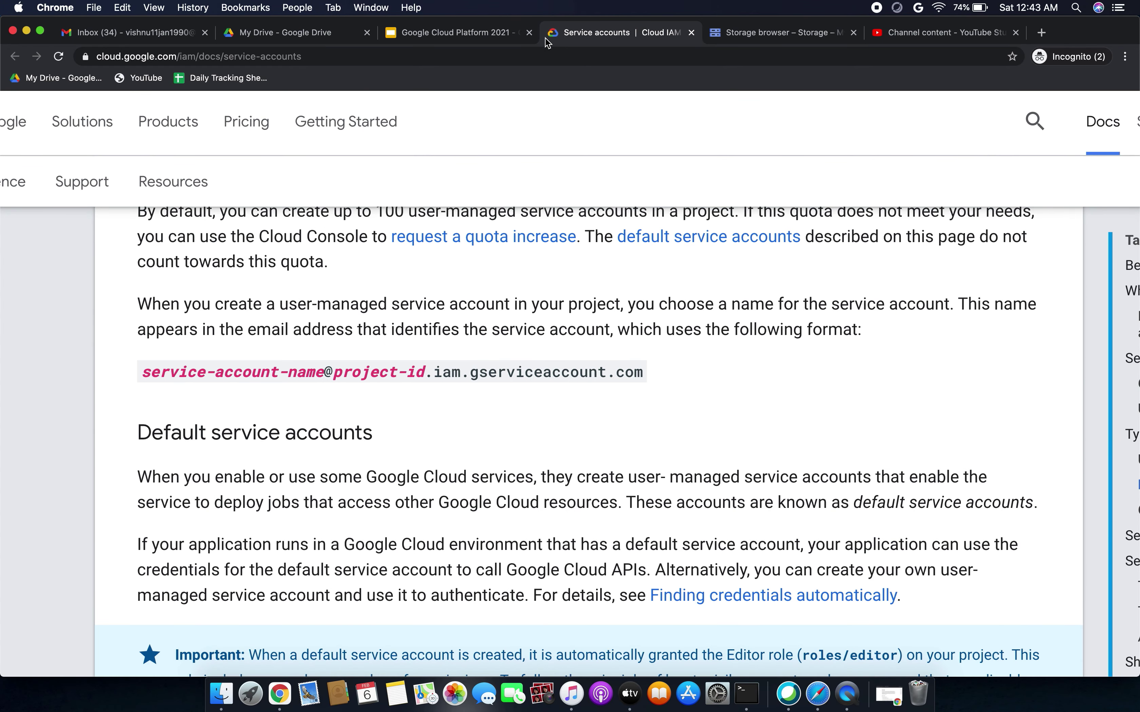
Go to the Demo Service Account slide in the Google Cloud Platform 2021 presentation and point out its Qwiklabs link.
left_click(479, 42)
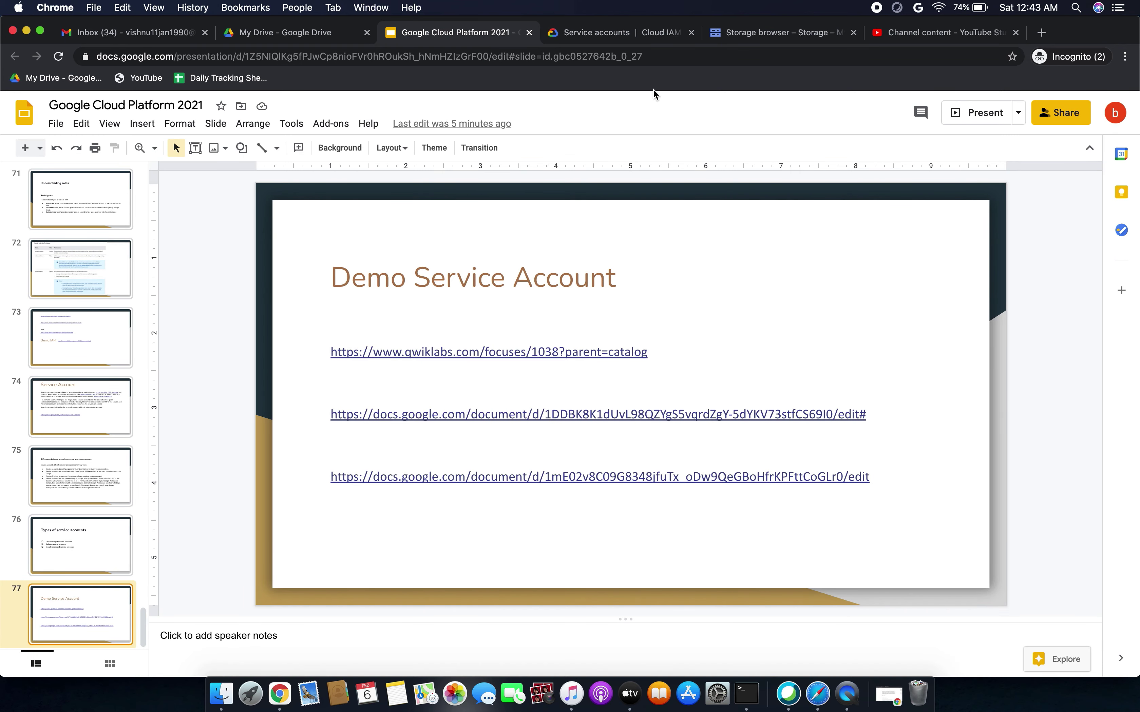
left_click(781, 32)
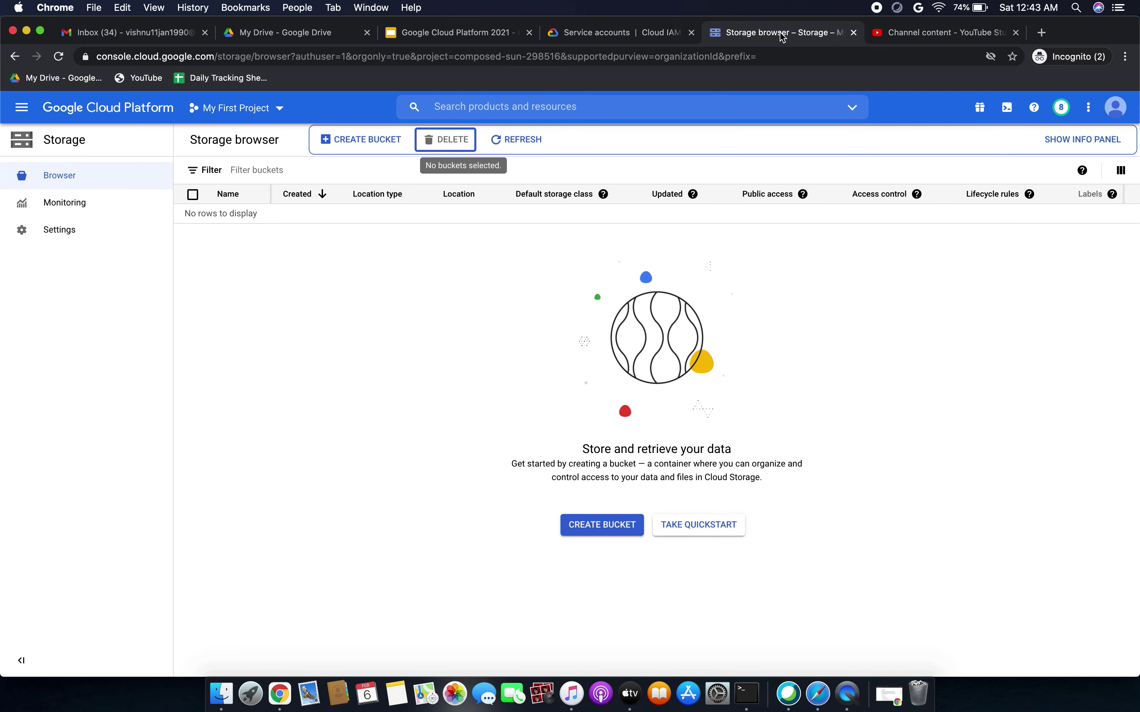
left_click(489, 32)
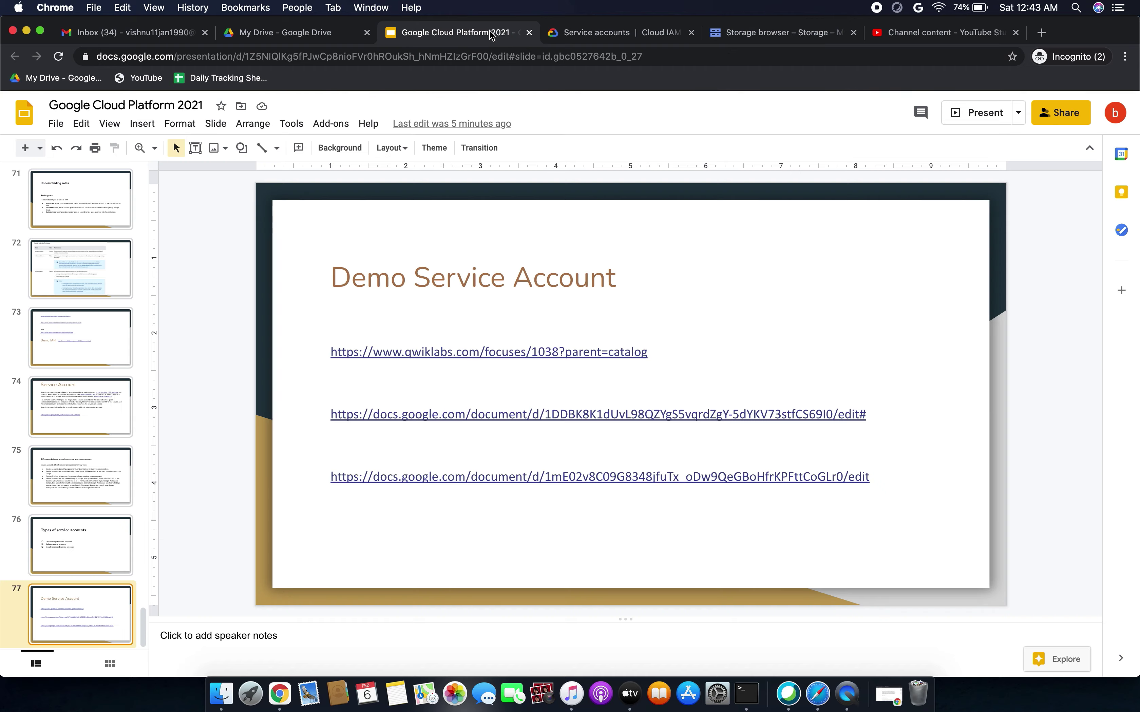
left_click(676, 354)
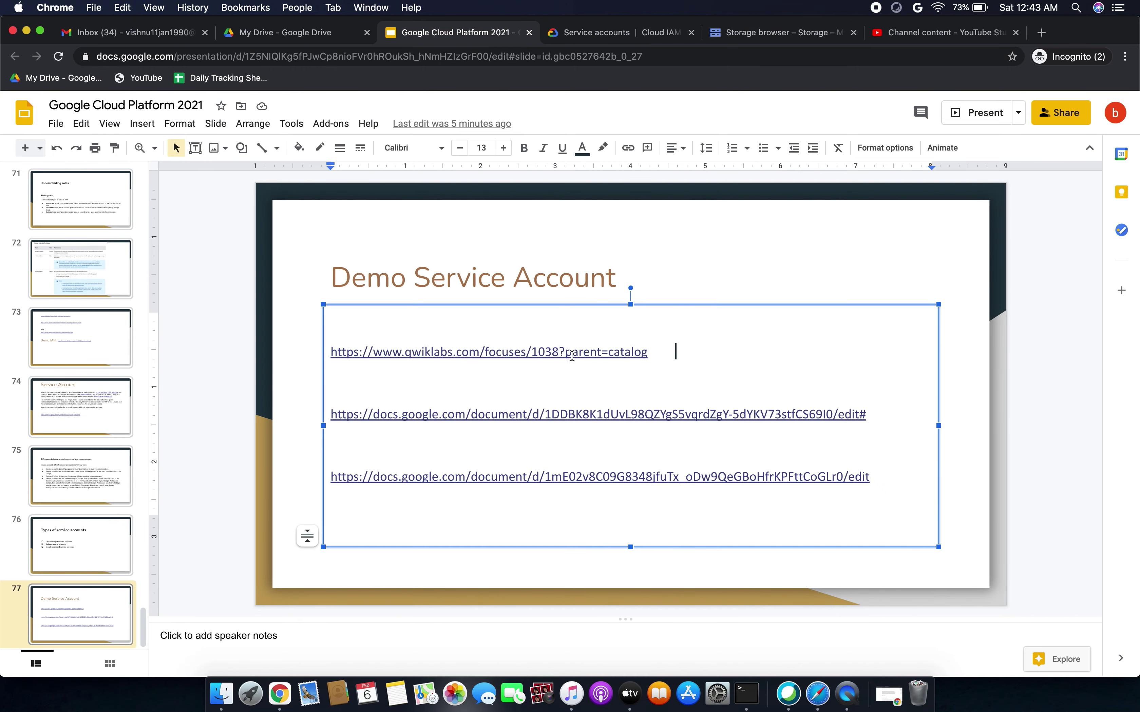
left_click_drag(566, 353, 599, 374)
left_click(628, 391)
Switch to the Google Cloud console and open the home dashboard of My First Project.
left_click(777, 32)
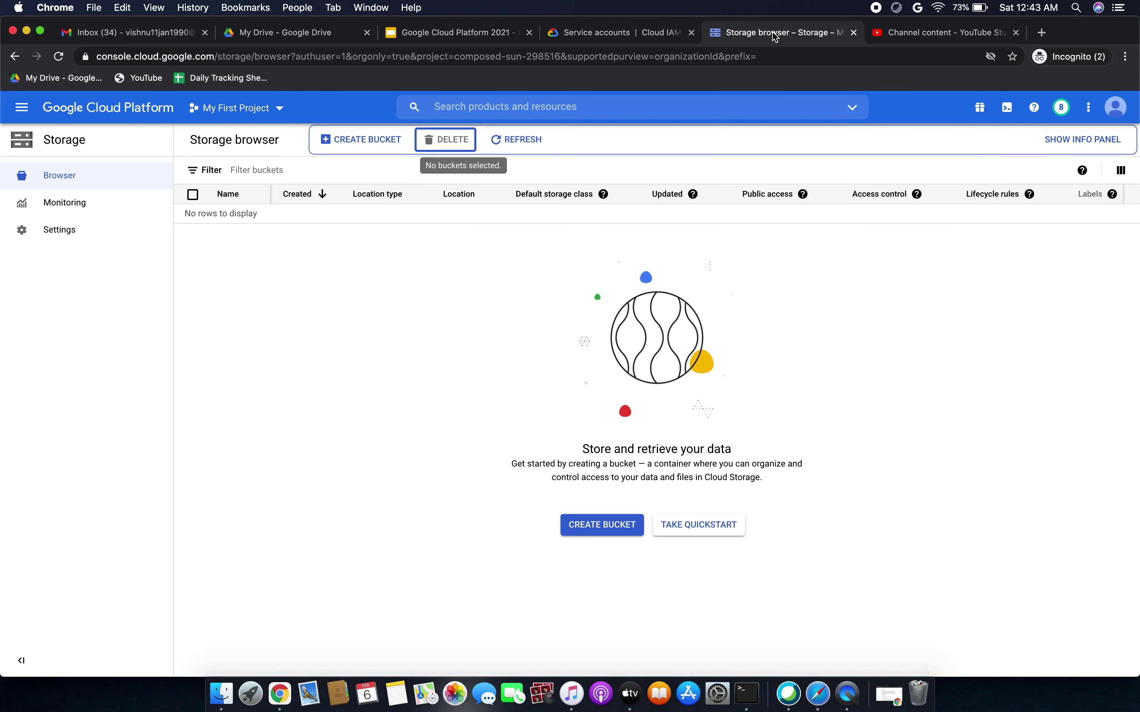
left_click(22, 108)
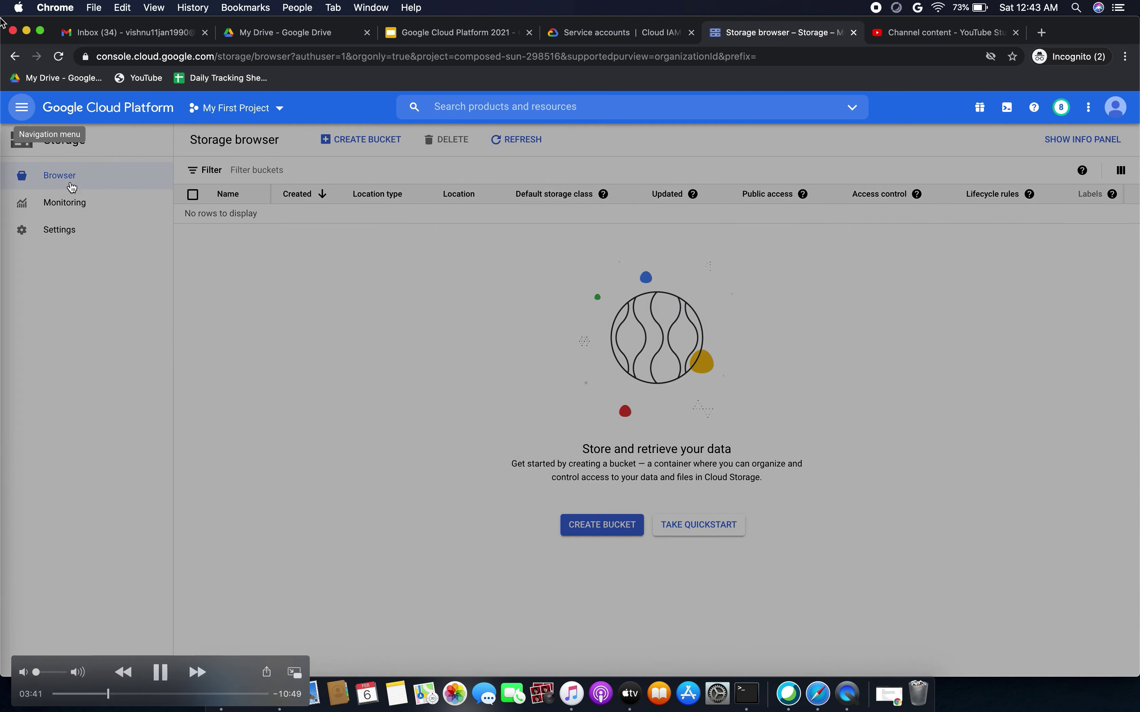
left_click(57, 144)
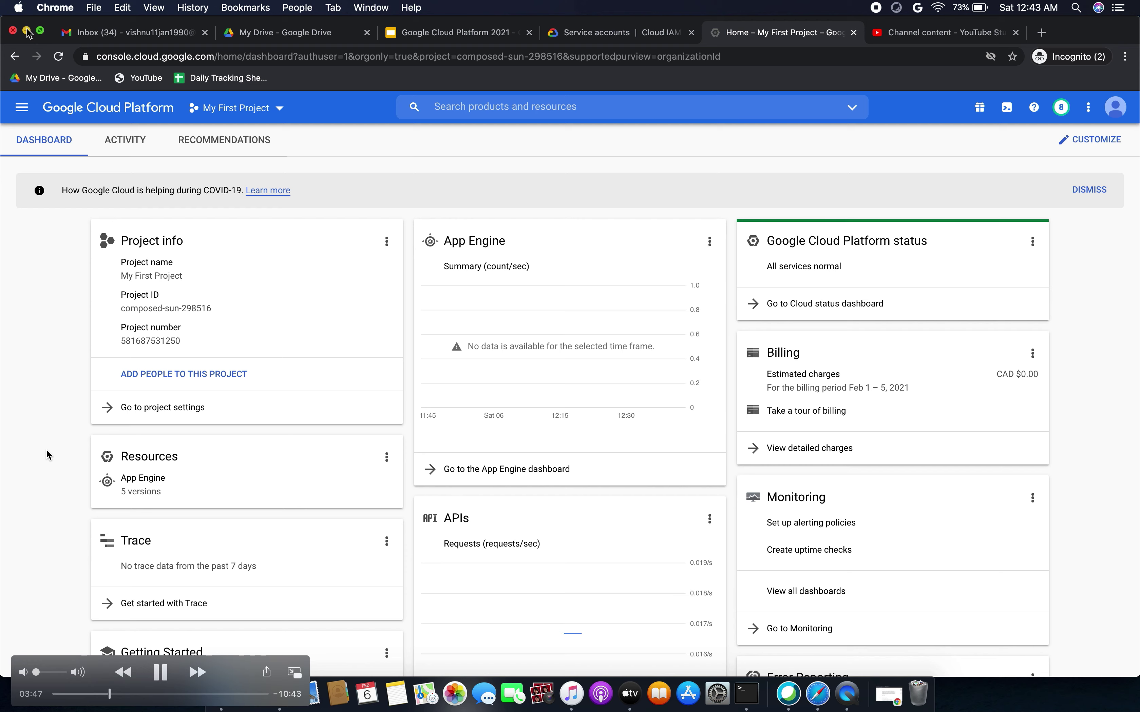
Restore the minimized browser window with the Qwiklabs service accounts lab and review its What you'll do objectives.
left_click(890, 694)
scroll(421, 383, "down", 3)
scroll(420, 380, "down", 15)
scroll(420, 379, "up", 20)
scroll(420, 379, "down", 10)
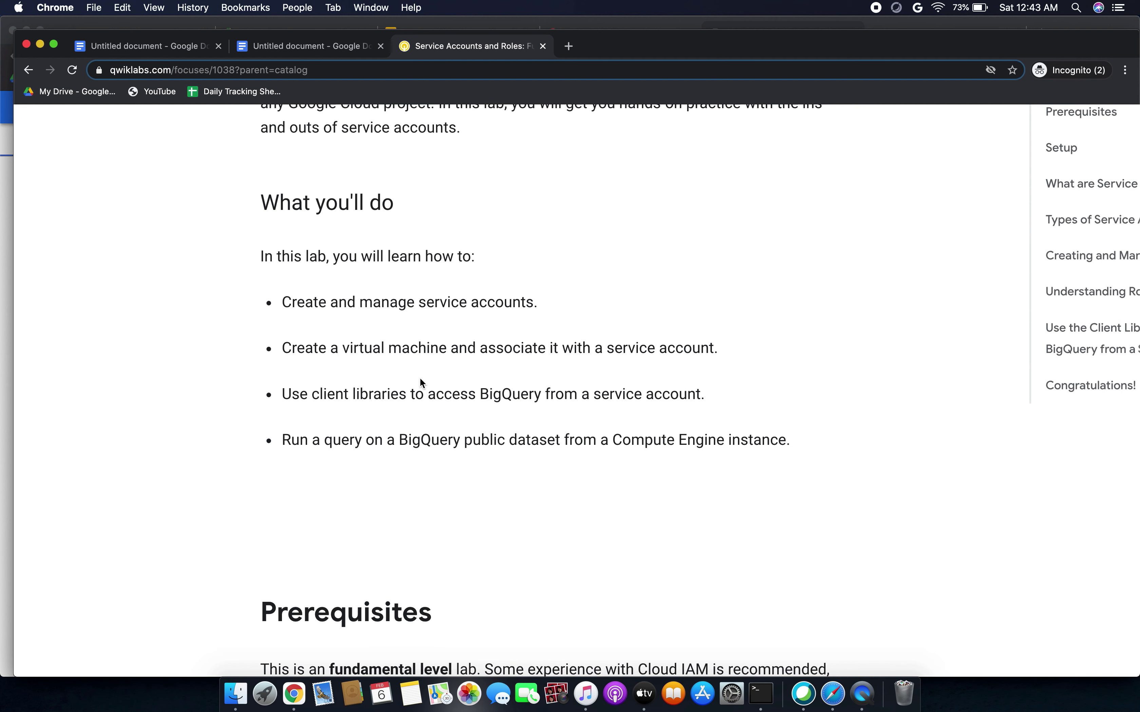
scroll(421, 381, "down", 2)
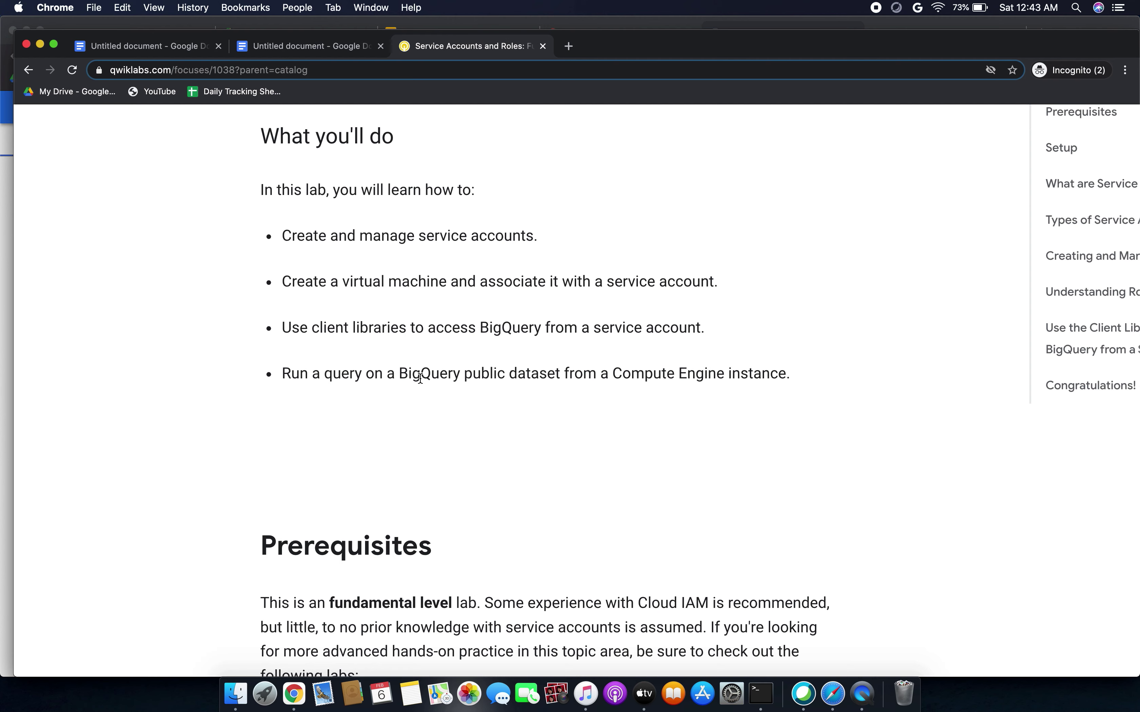
scroll(420, 379, "down", 1)
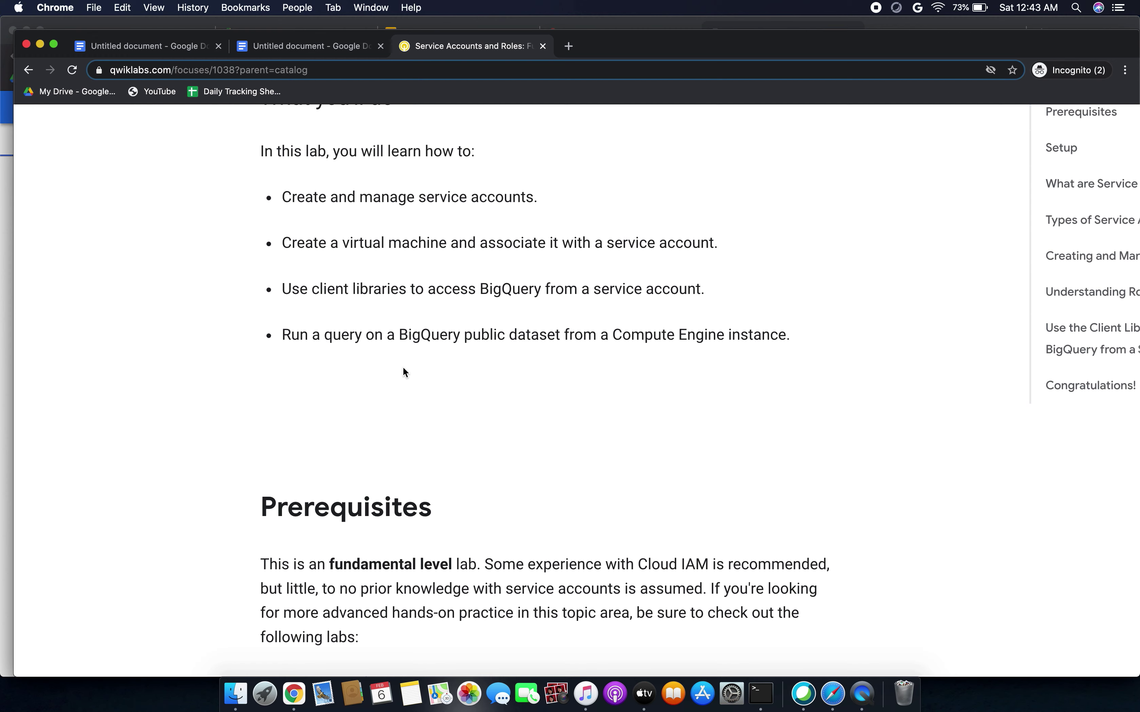
Skim the lab from its setup instructions through the service account types to the creation and role-granting commands.
scroll(403, 368, "down", 20)
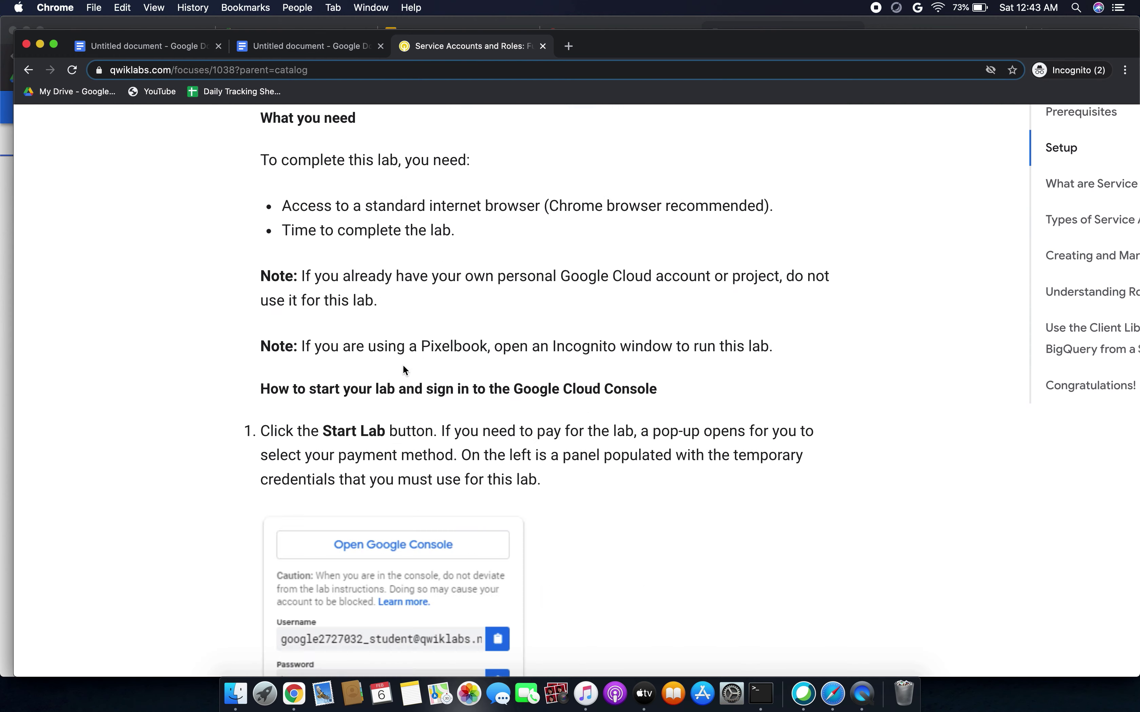
scroll(403, 367, "down", 20)
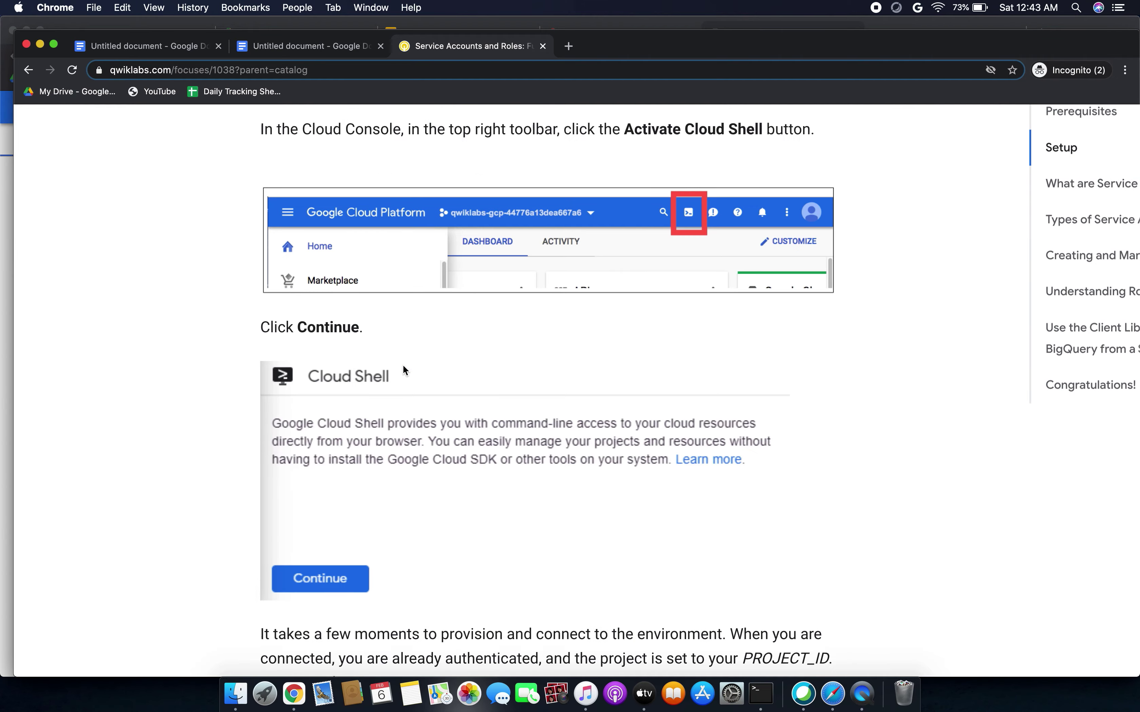
scroll(403, 366, "down", 20)
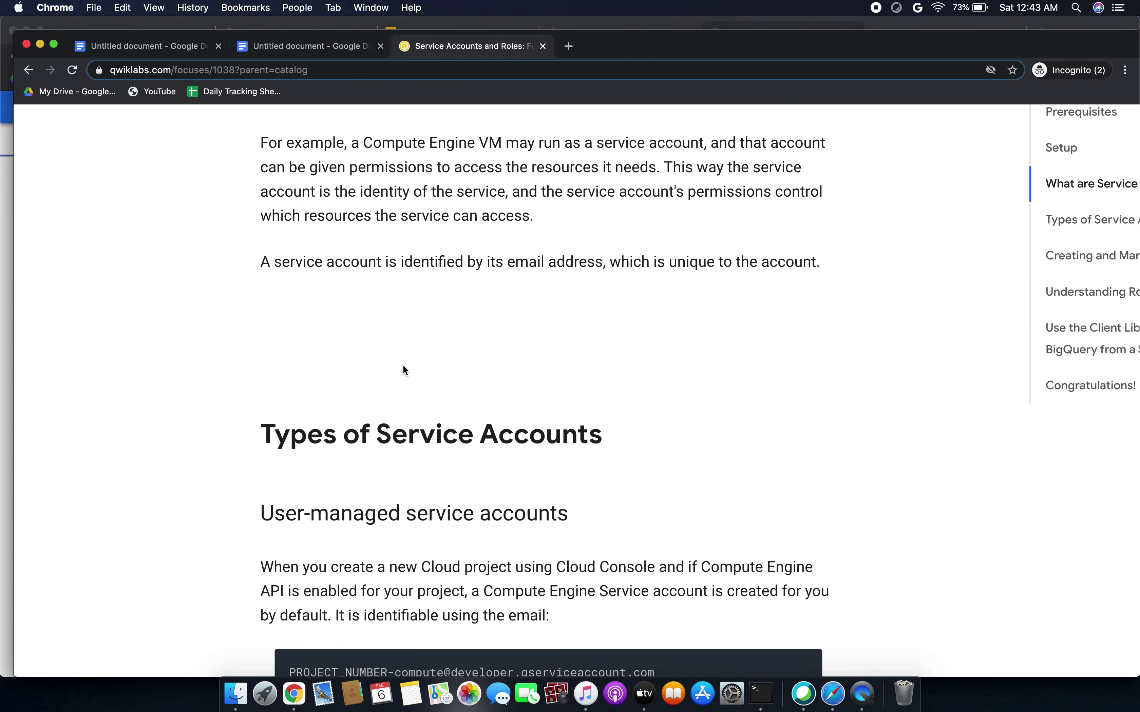
scroll(403, 368, "up", 12)
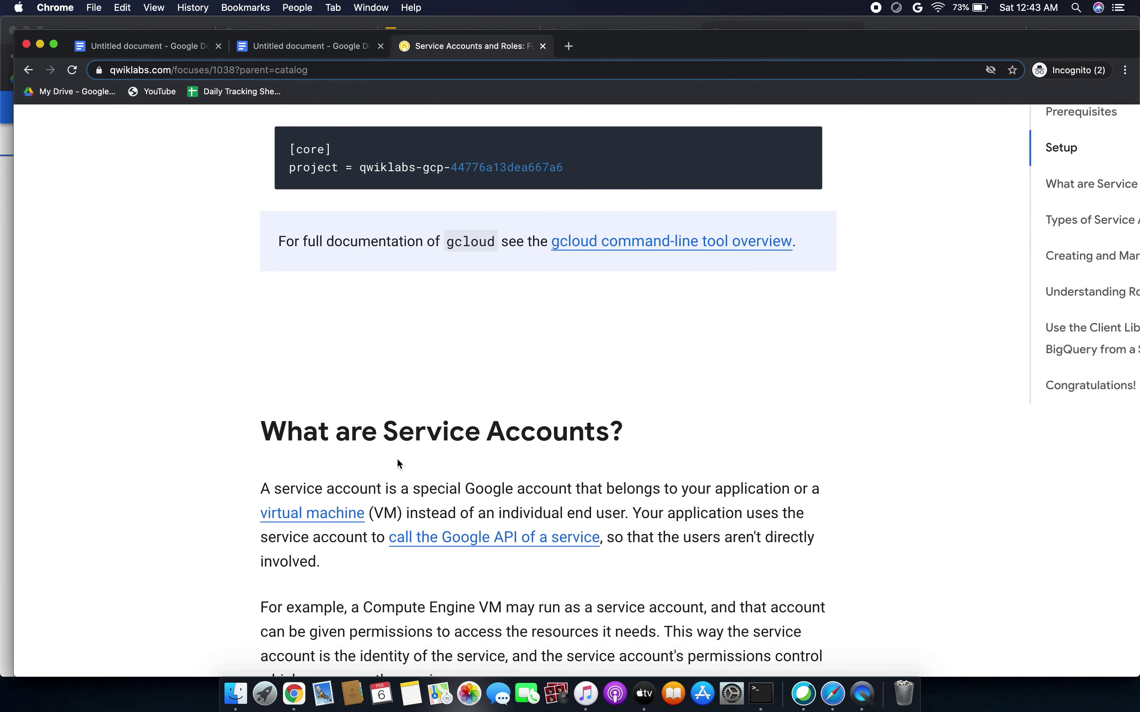
scroll(398, 464, "down", 9)
scroll(398, 464, "down", 20)
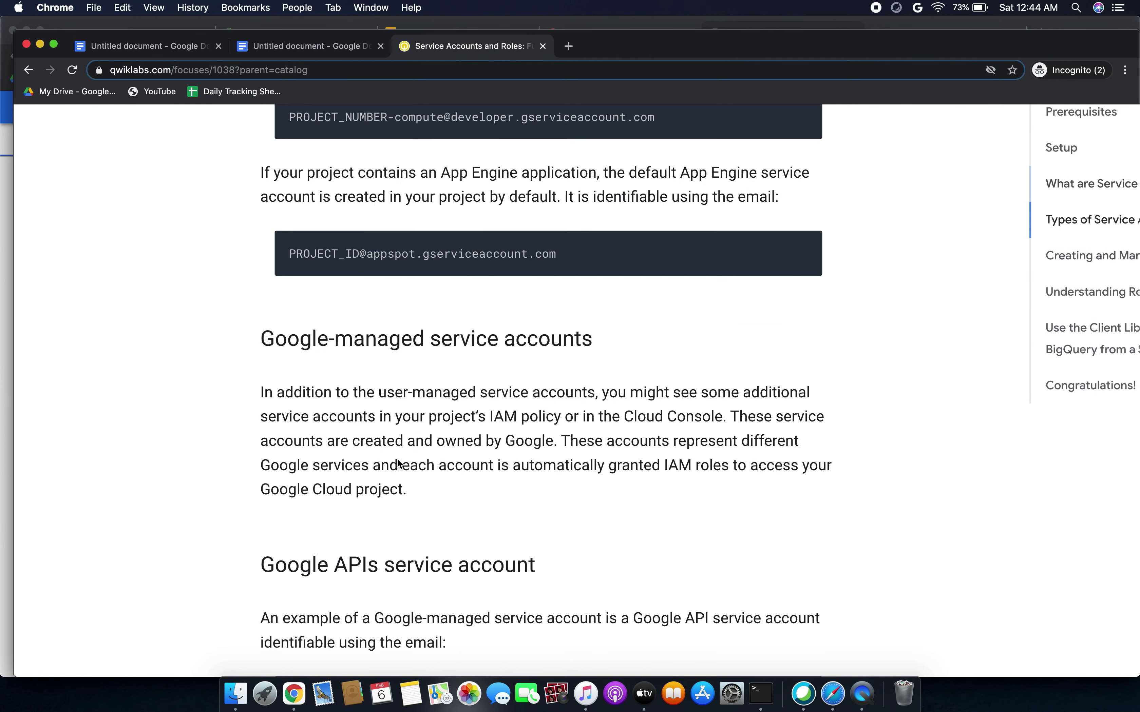
scroll(397, 459, "down", 20)
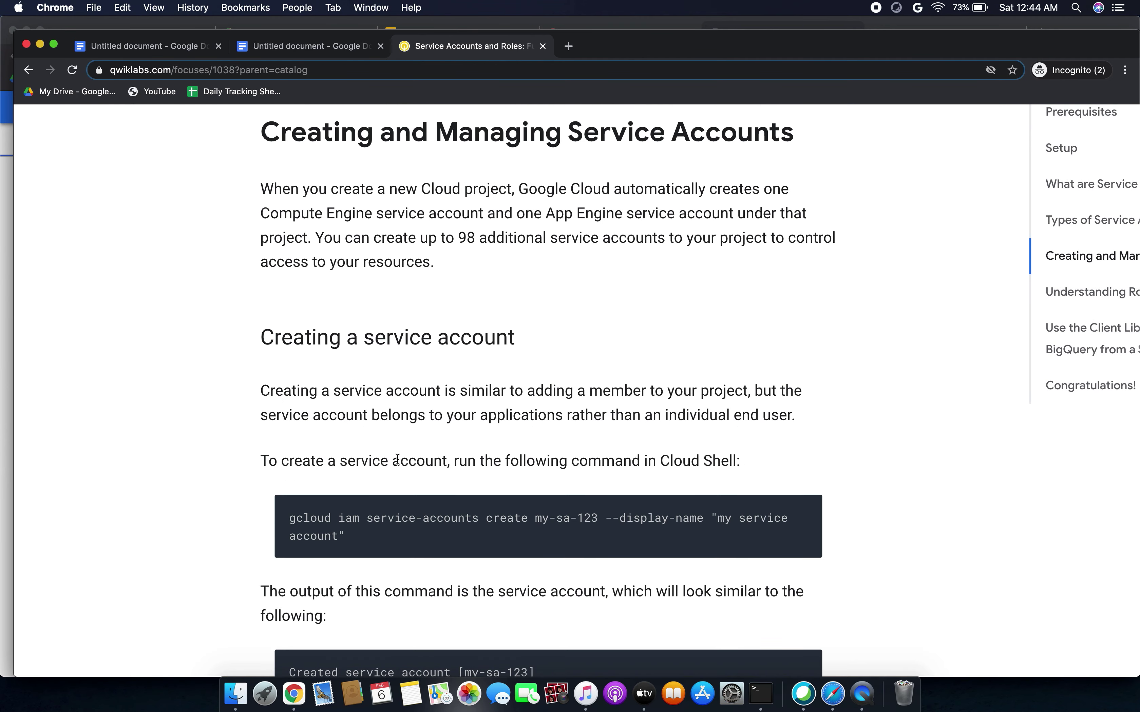
scroll(398, 459, "down", 20)
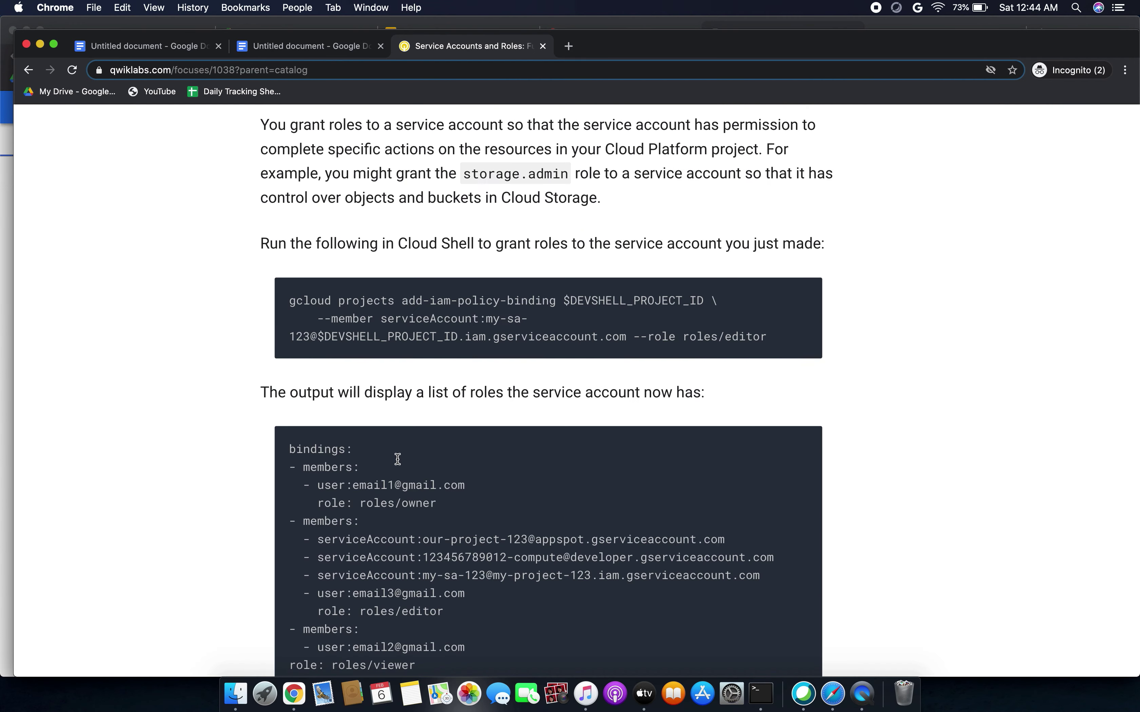
Examine the lab's Create a service account instructions for accessing BigQuery, including the account name and required roles.
scroll(398, 460, "down", 15)
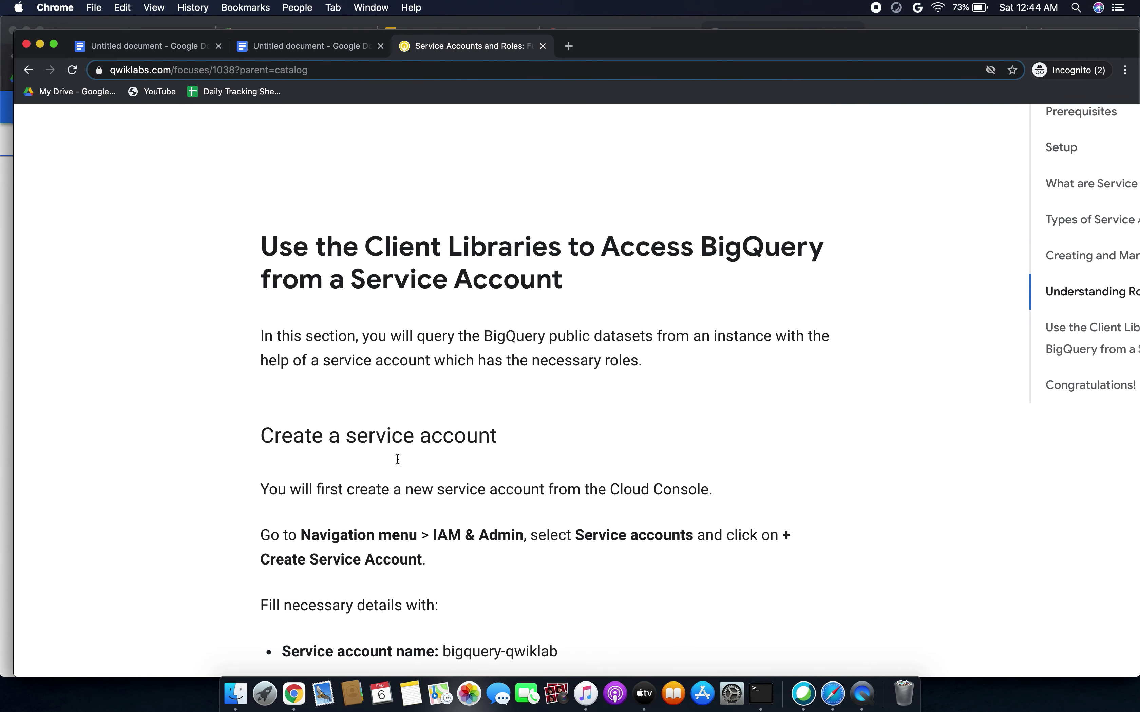
scroll(351, 401, "down", 3)
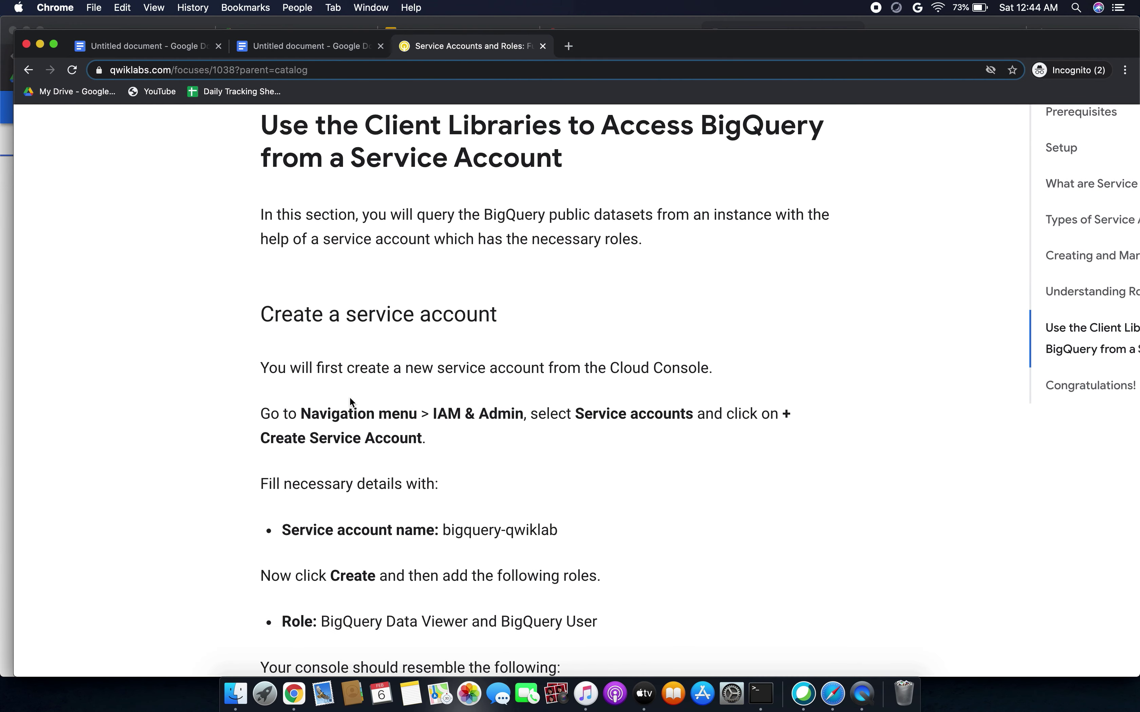
left_click_drag(274, 316, 468, 312)
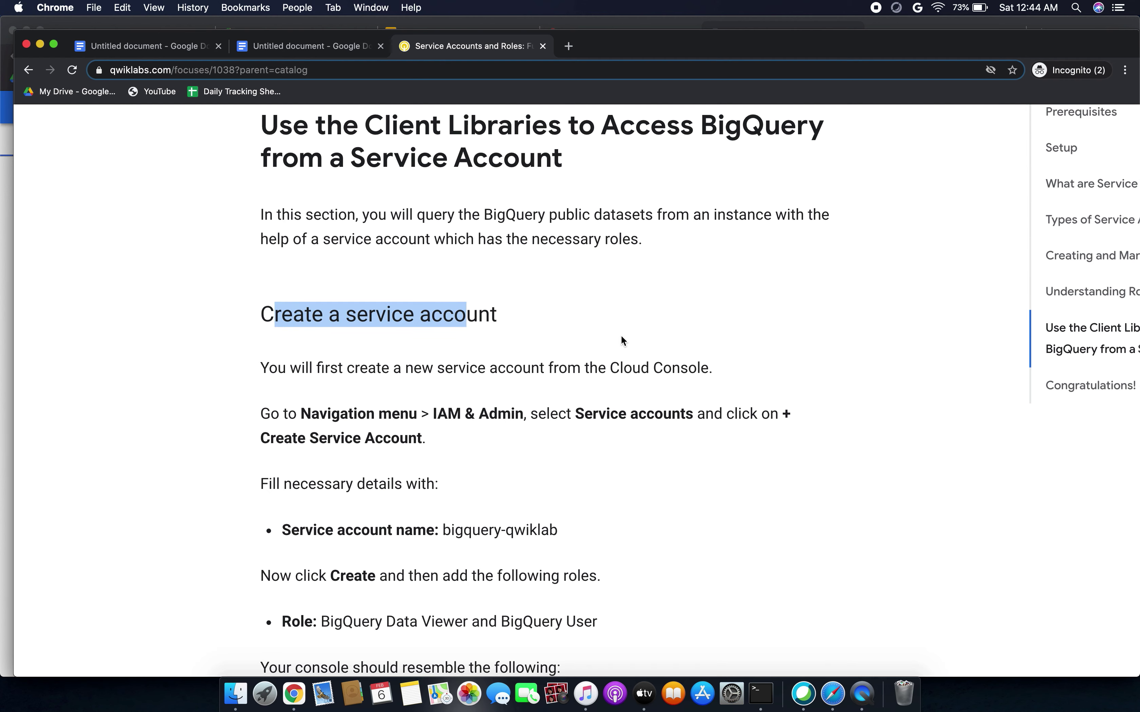
scroll(622, 357, "down", 3)
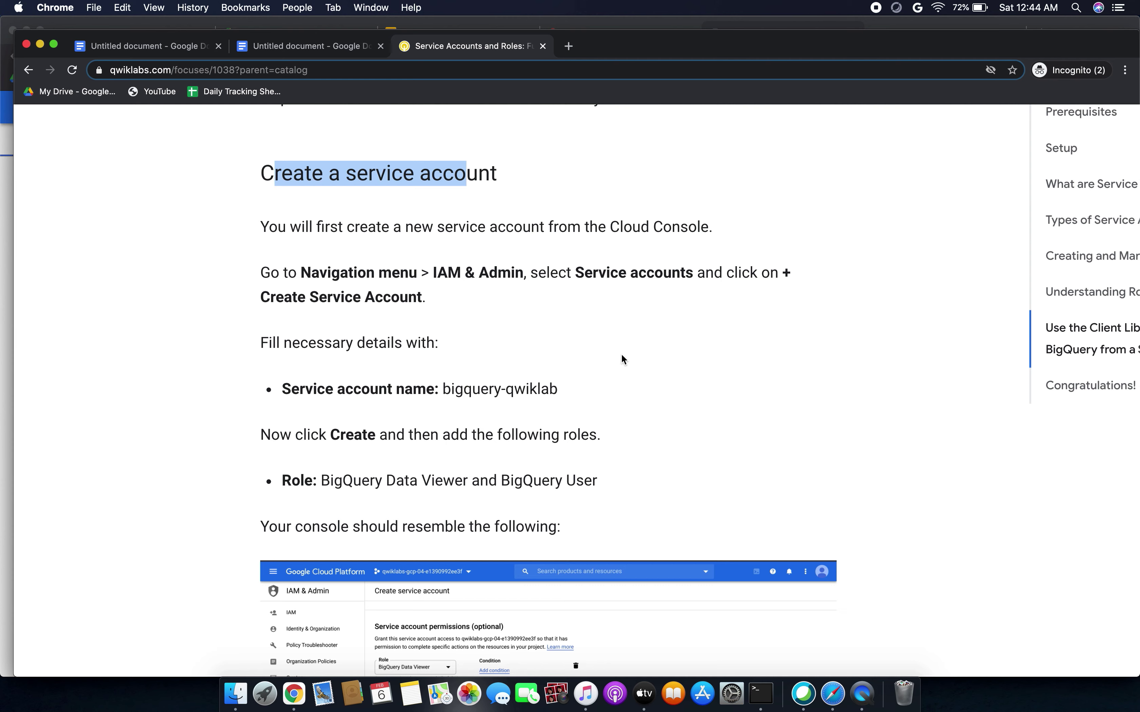
scroll(412, 342, "down", 2)
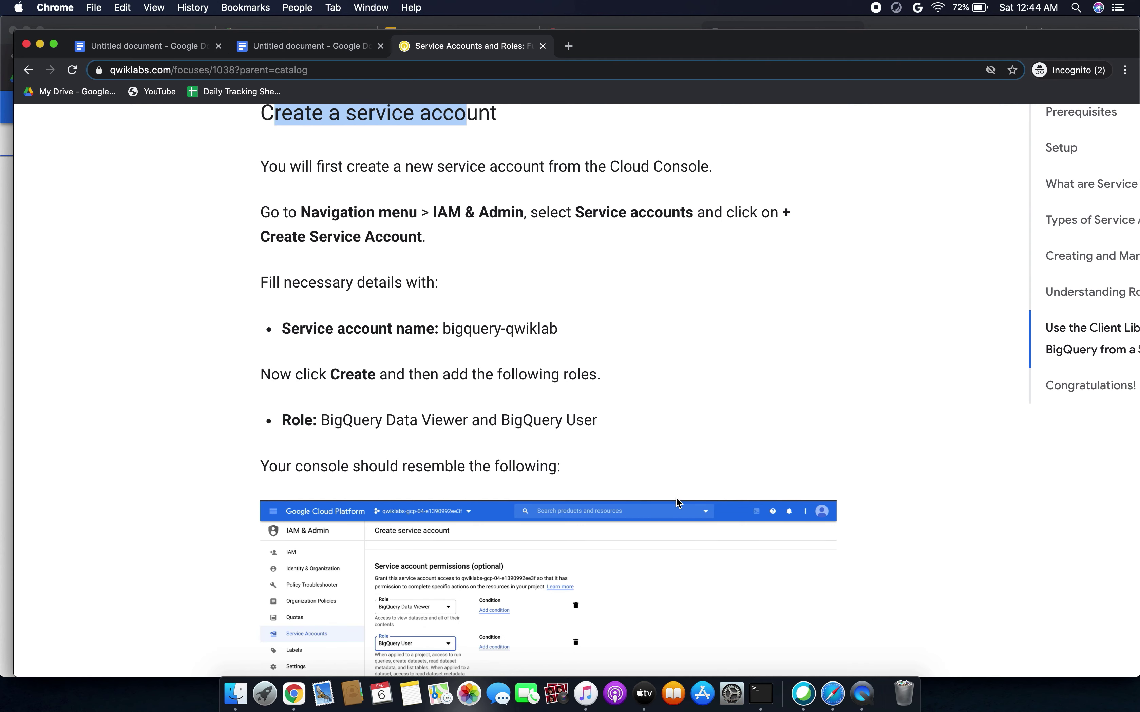
Move the Qwiklabs lab tab into the main browser window and place the Cloud console tab directly before it.
left_click_drag(473, 52, 552, 61)
left_click_drag(441, 49, 474, 43)
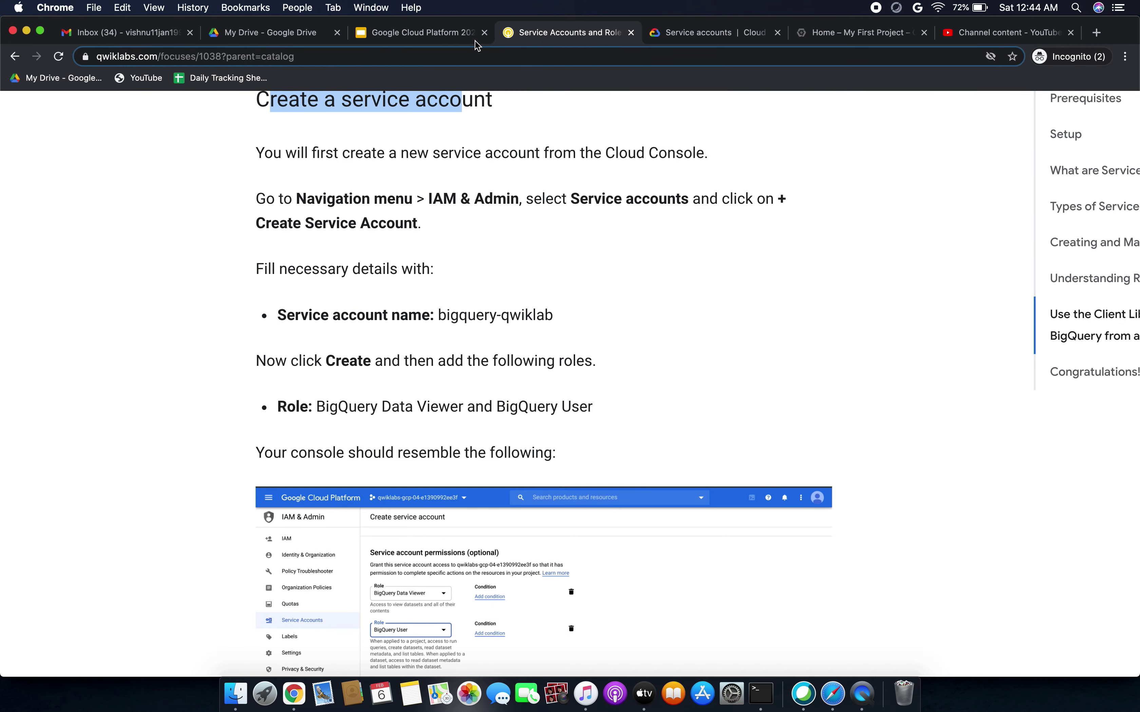
left_click(702, 39)
left_click(822, 36)
left_click_drag(822, 35, 525, 37)
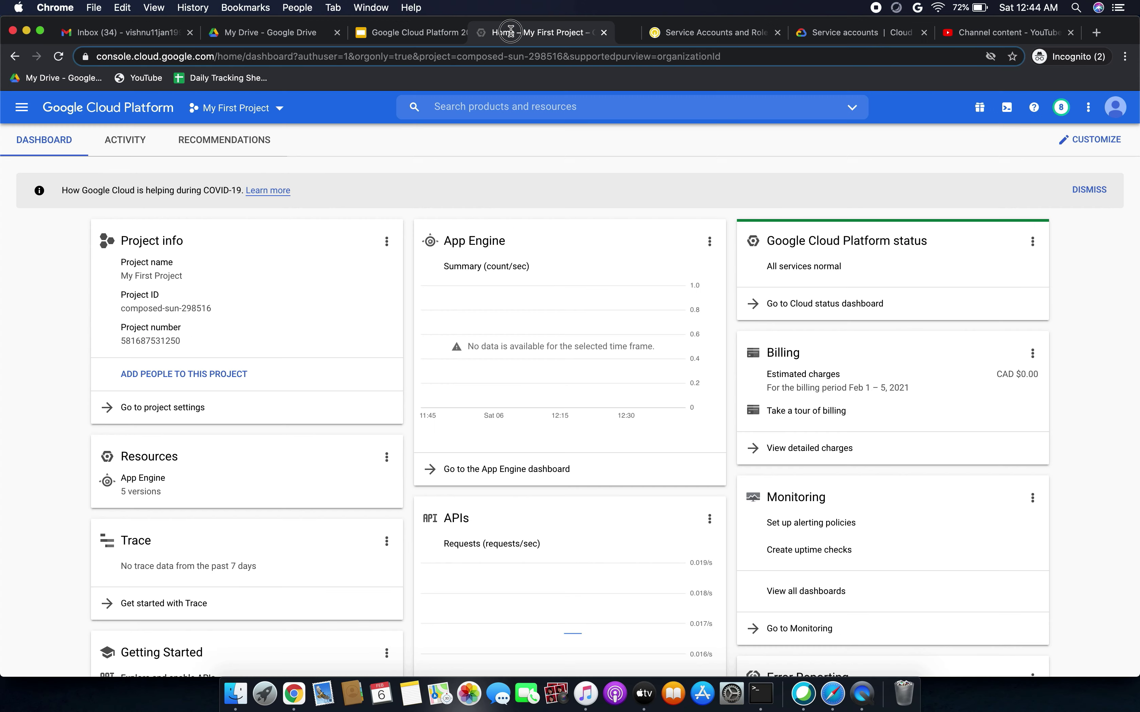
Open the form for creating a new service account in the project's IAM & Admin service accounts.
left_click(21, 107)
mouse_move(85, 147)
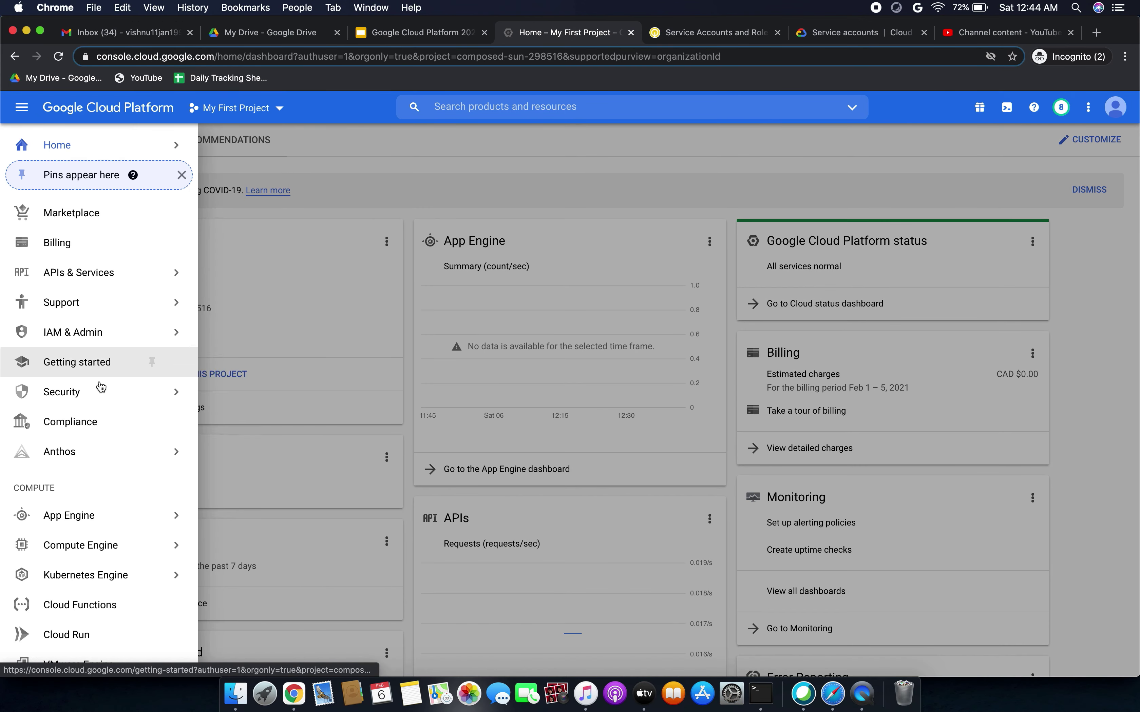
left_click(78, 331)
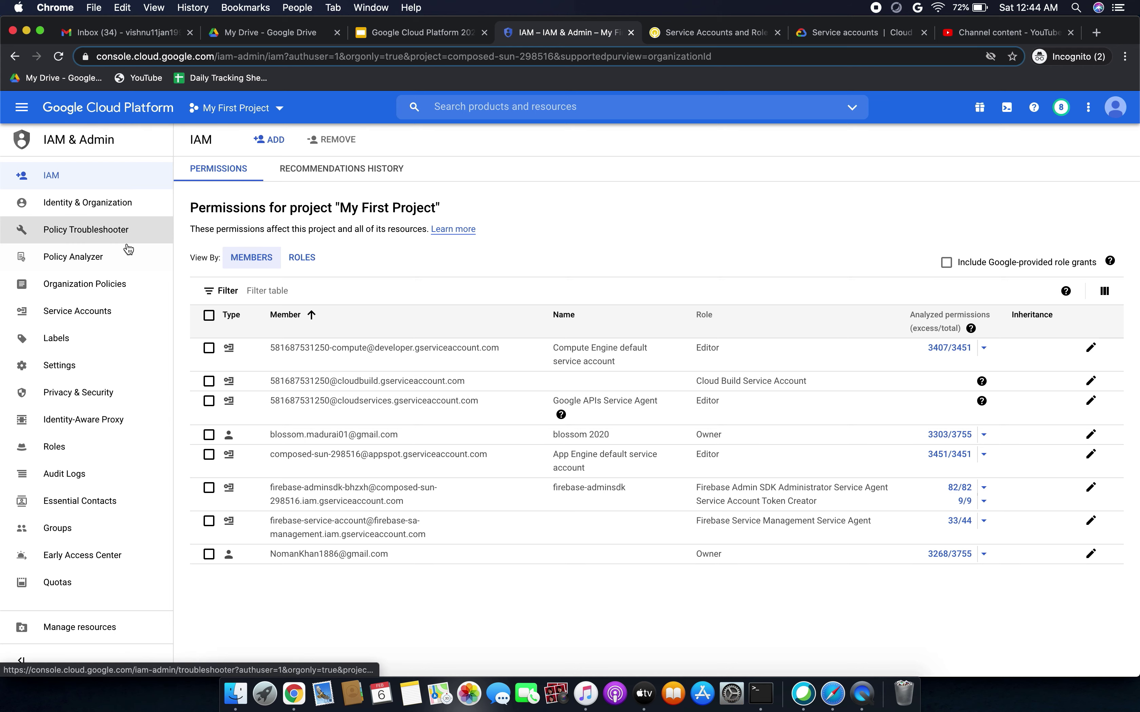
left_click(99, 315)
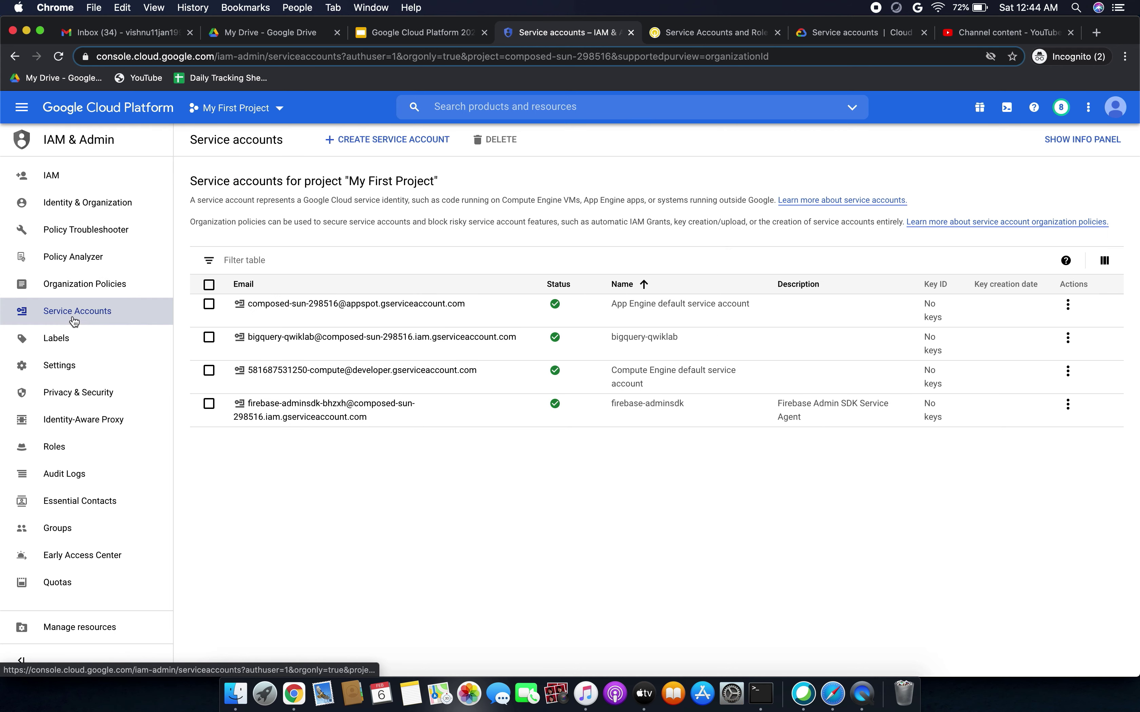
left_click(381, 142)
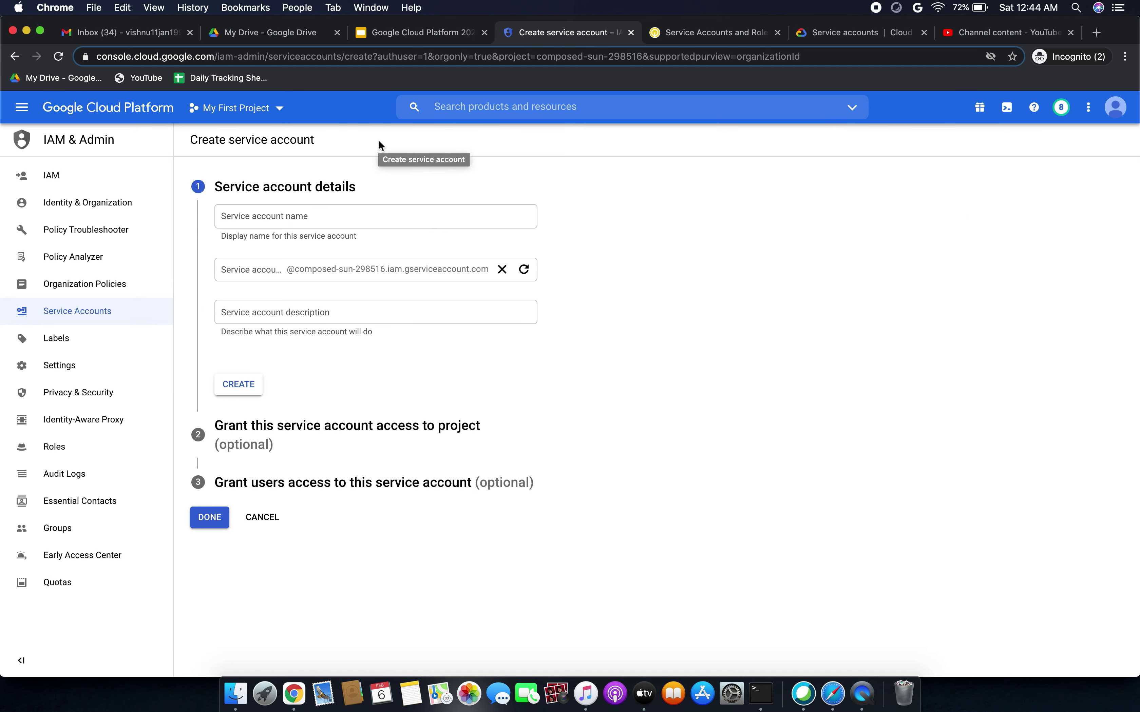
Copy the service account name bigquery-qwiklab from the Qwiklabs lab and enter it as the new account's name.
left_click(305, 224)
left_click(688, 32)
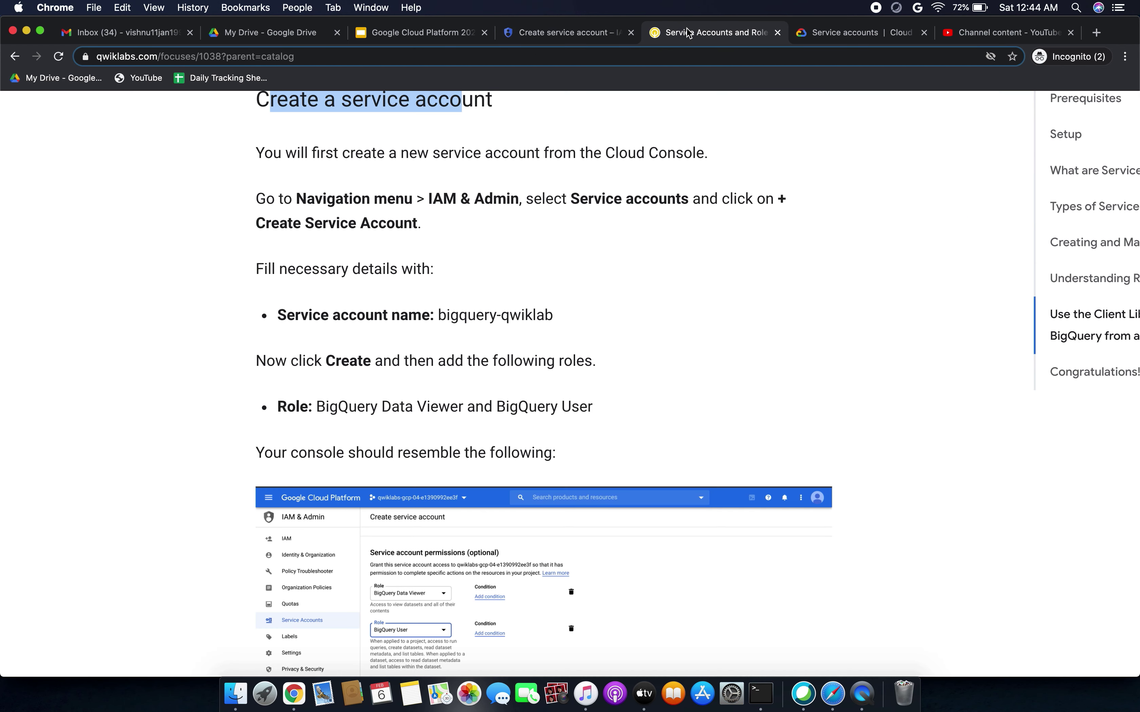
left_click_drag(439, 314, 549, 314)
key("super+c")
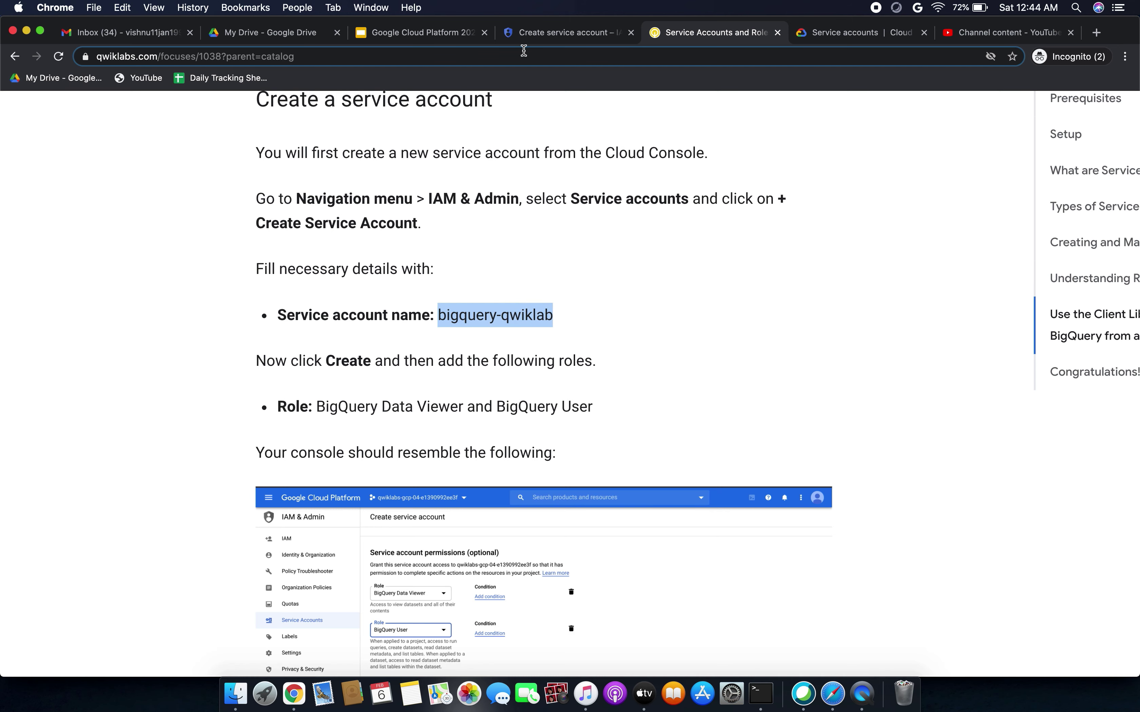
left_click(552, 40)
left_click(427, 215)
key("super+v")
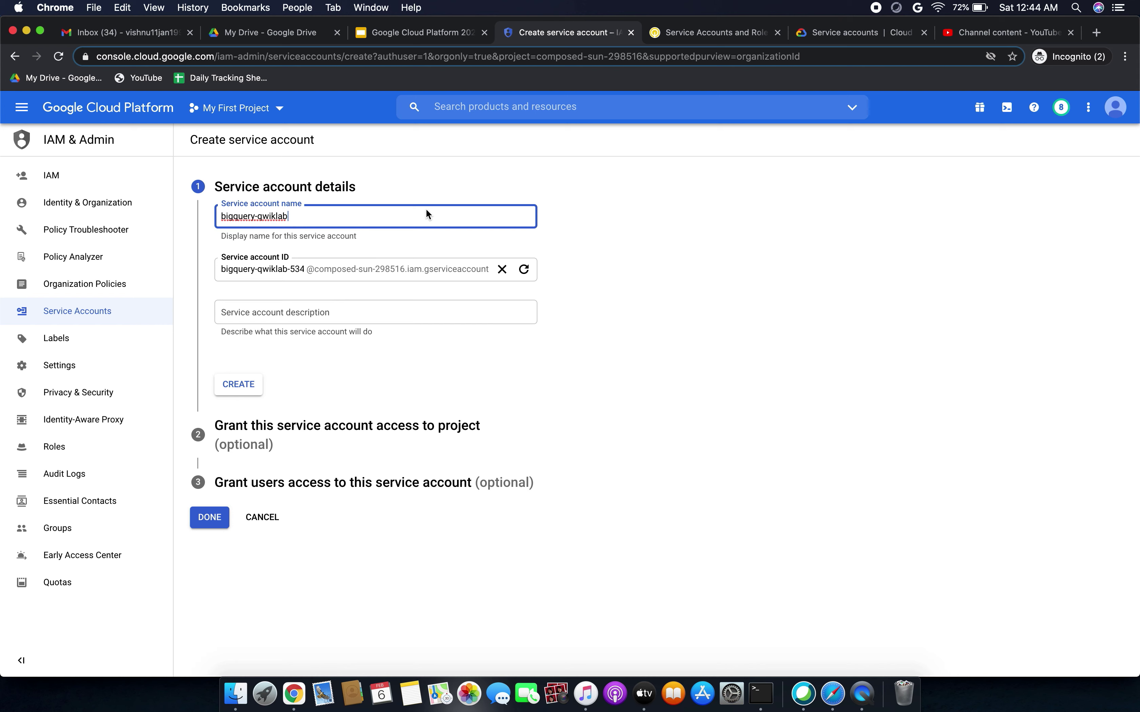
Set the service account description to bigquery-qwiklab and create the account.
left_click(288, 312)
key("super+v")
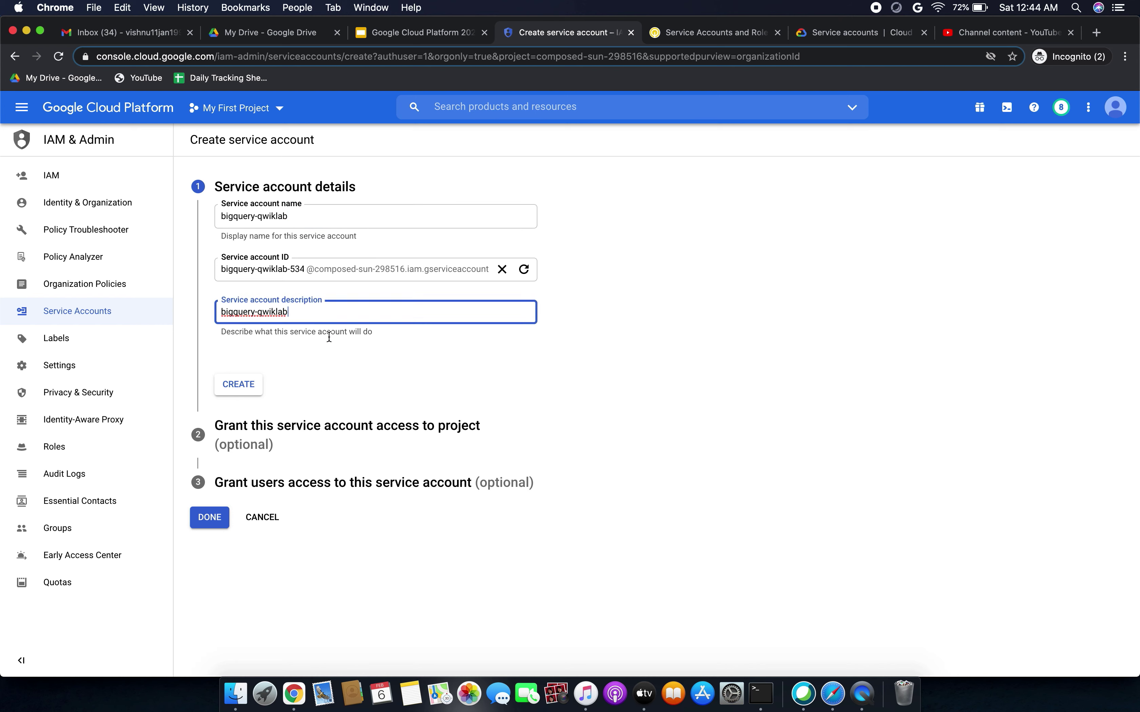
left_click(239, 384)
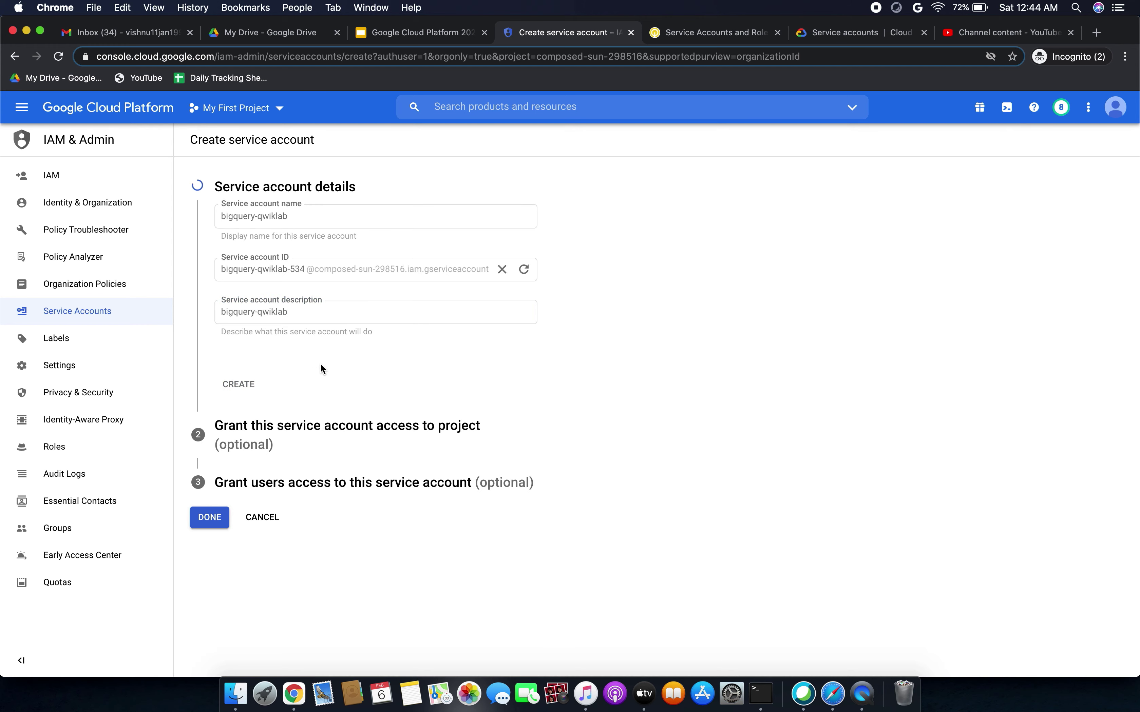
Check the required roles in the lab and assign BigQuery Data Viewer as the service account's first role.
left_click(696, 34)
scroll(527, 306, "down", 3)
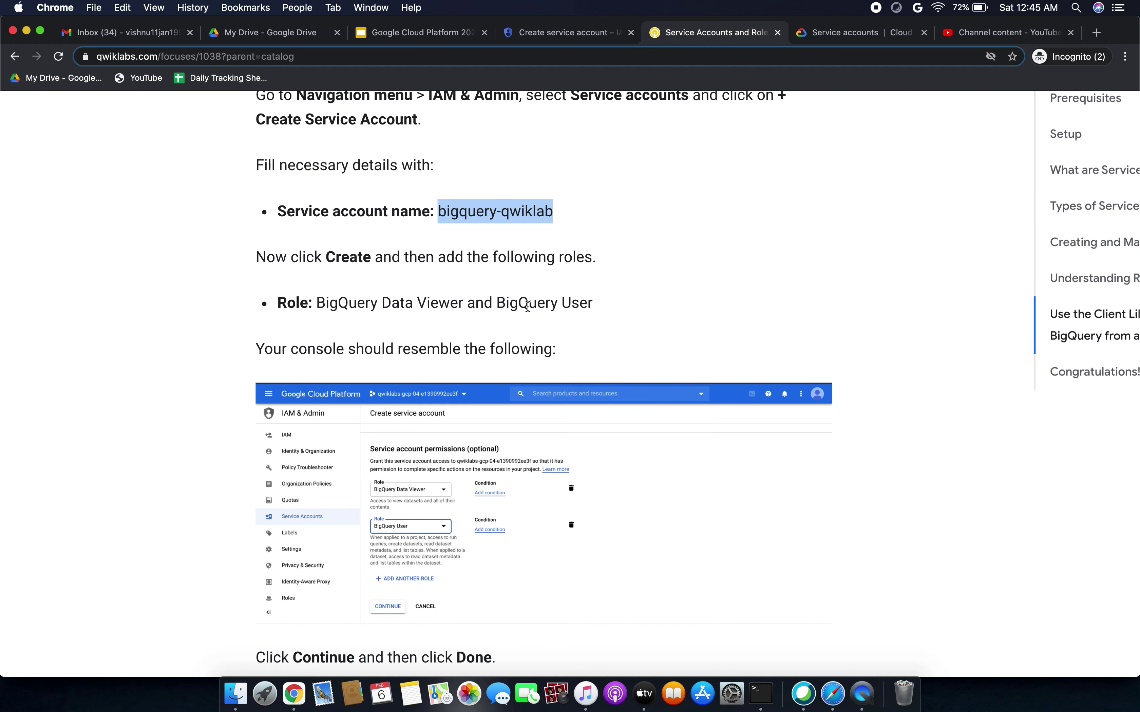
left_click_drag(316, 303, 593, 305)
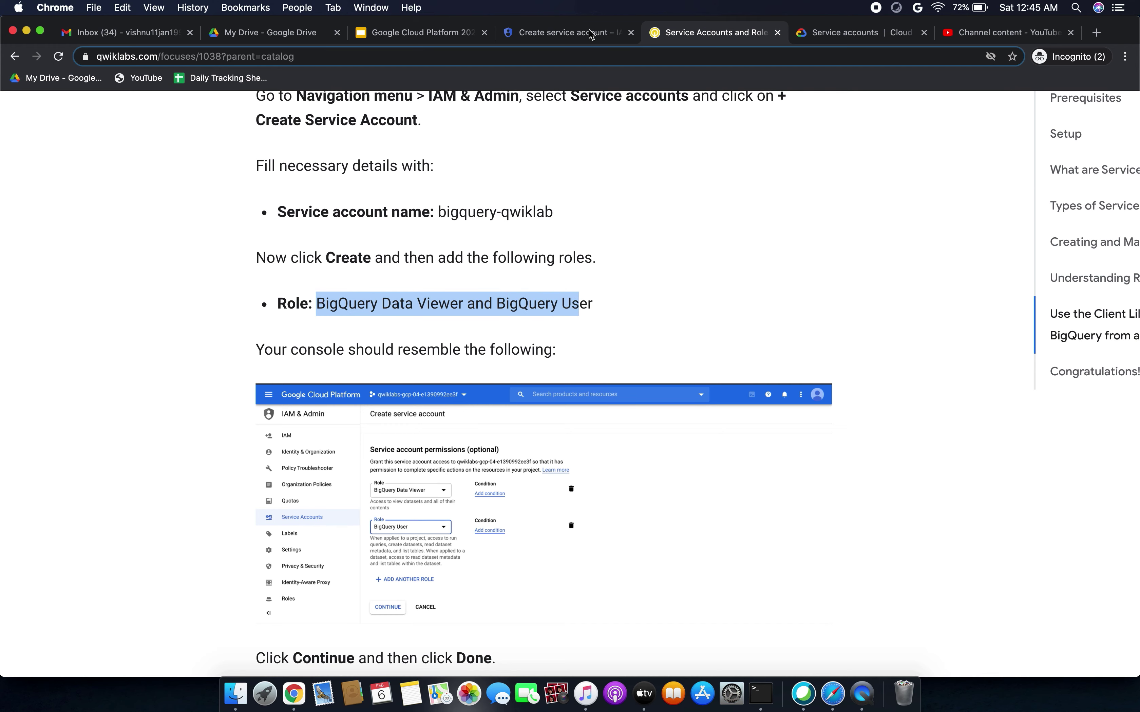
left_click(592, 34)
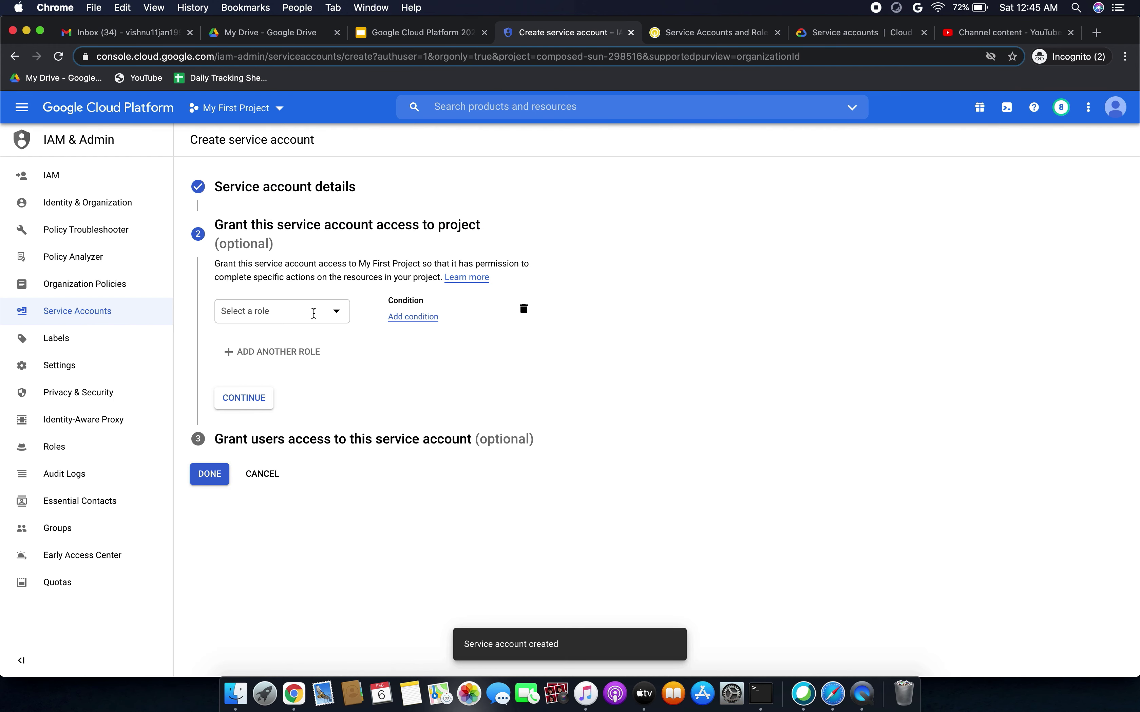
left_click(342, 313)
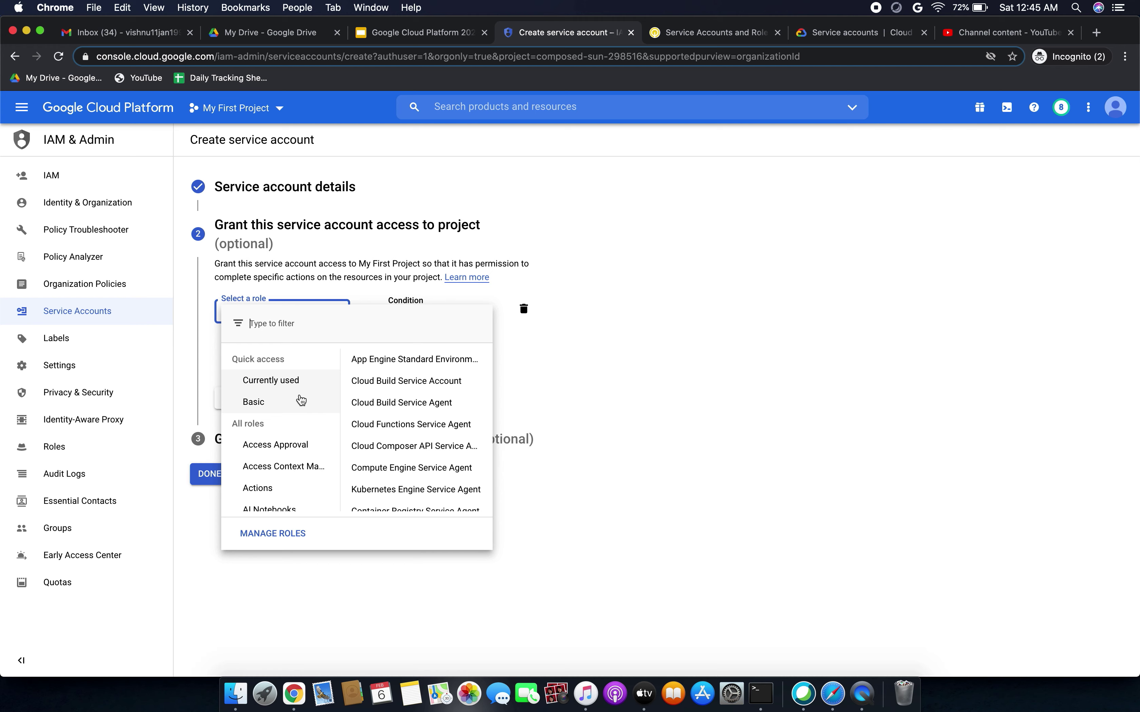
mouse_move(301, 401)
left_click(678, 34)
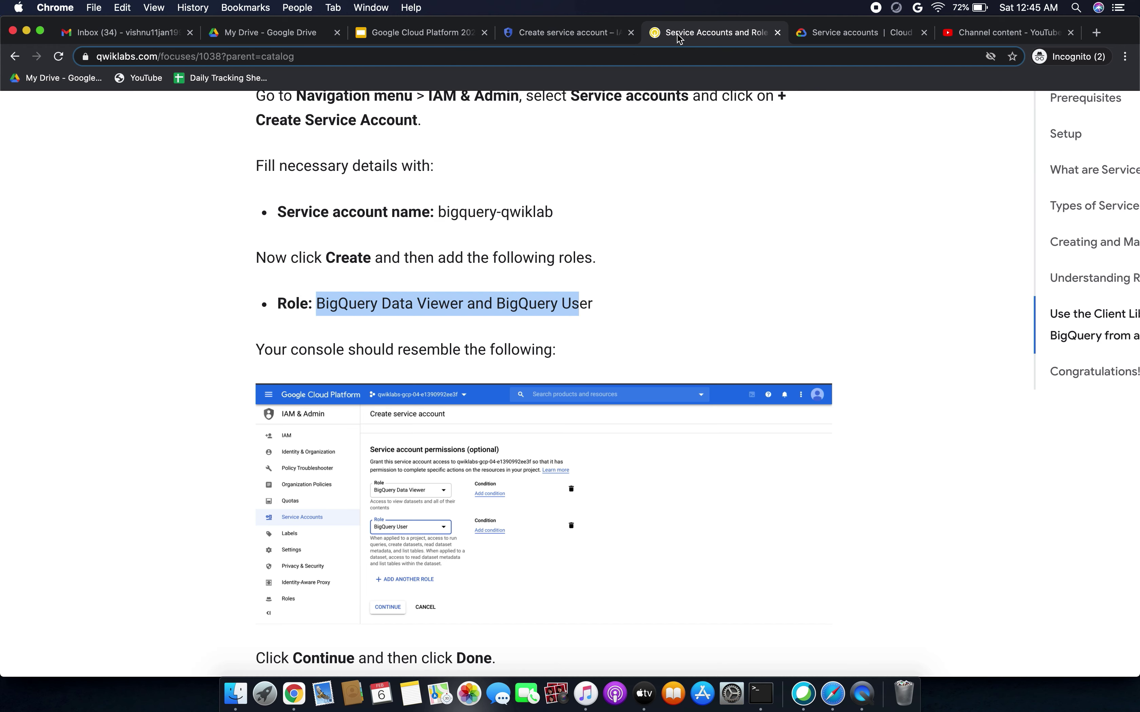
left_click(348, 332)
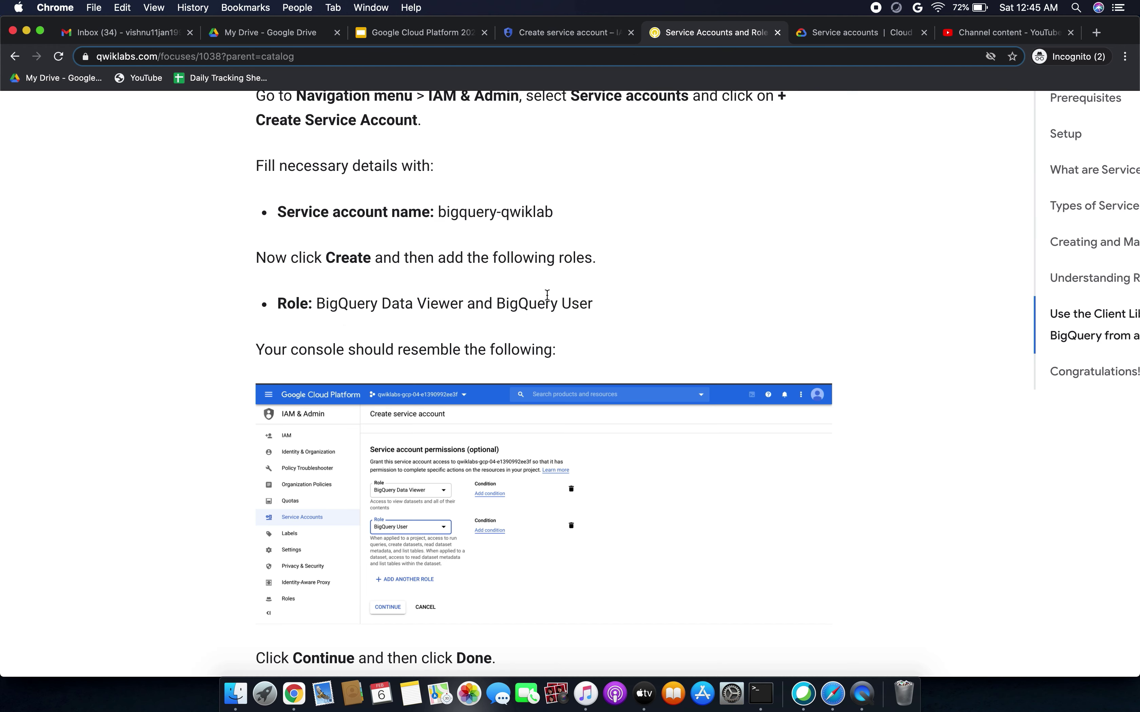
left_click(594, 33)
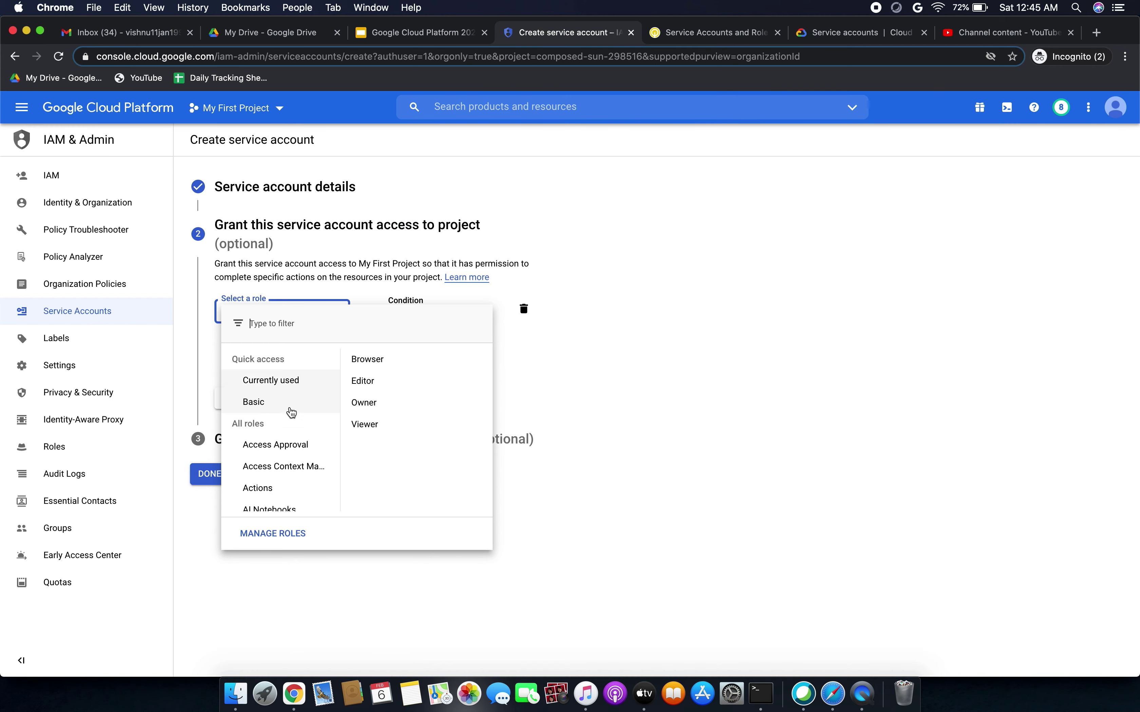
scroll(293, 484, "down", 8)
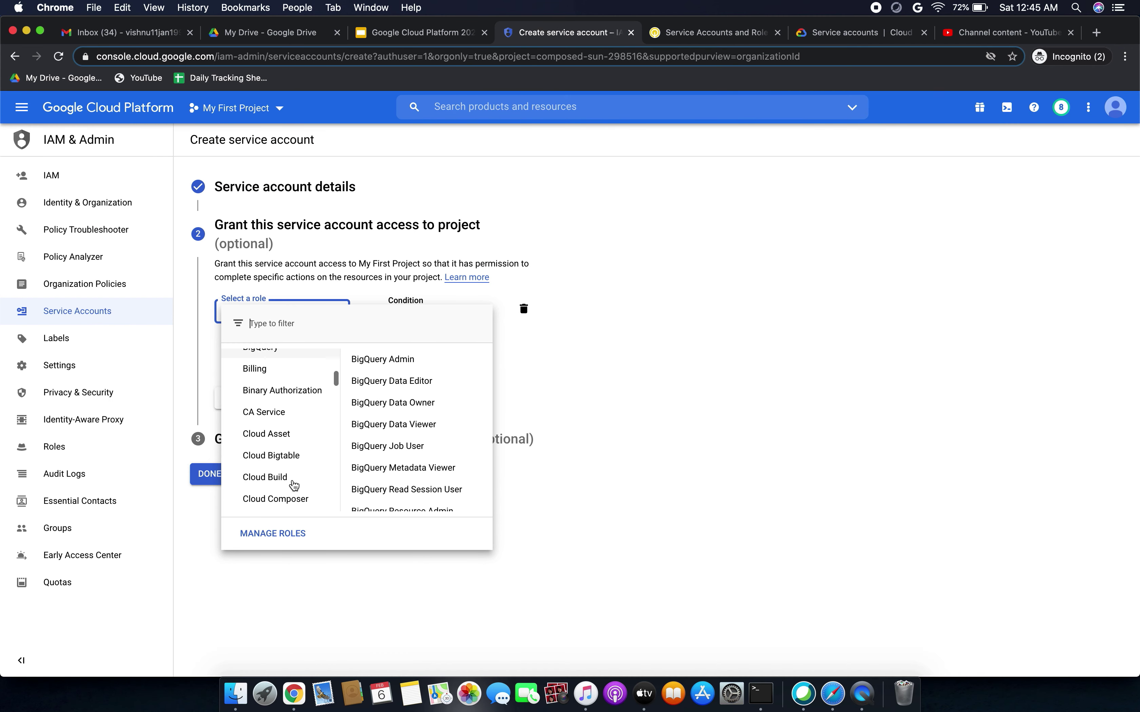
scroll(287, 392, "up", 3)
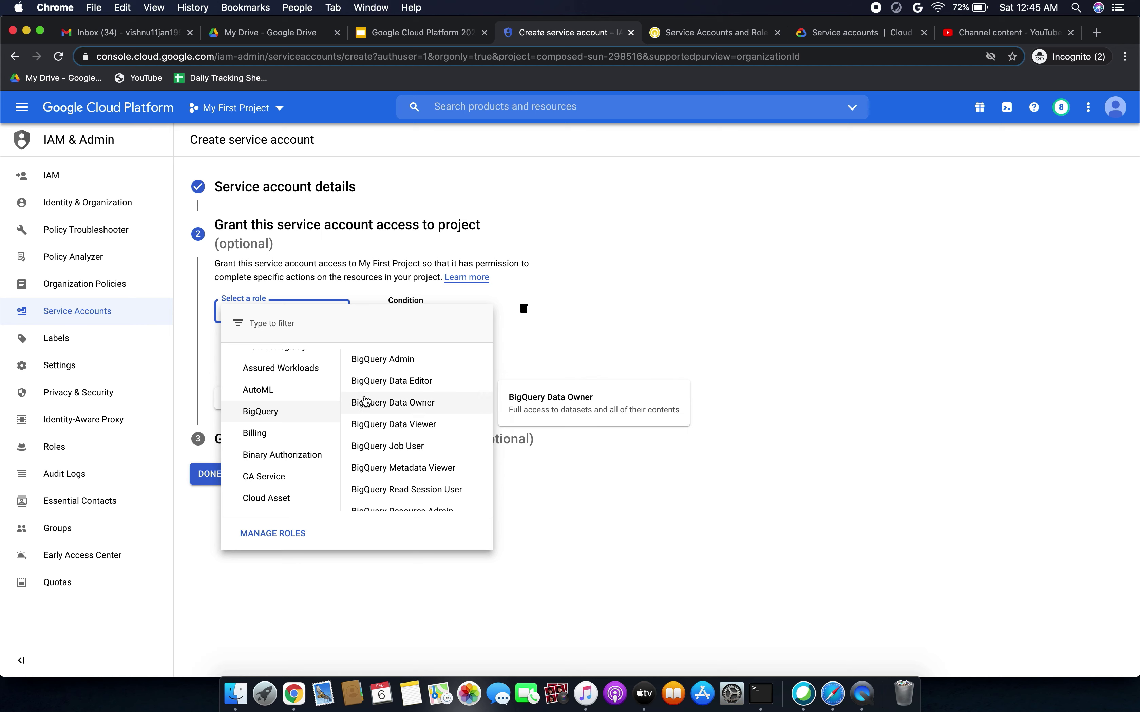
left_click(424, 425)
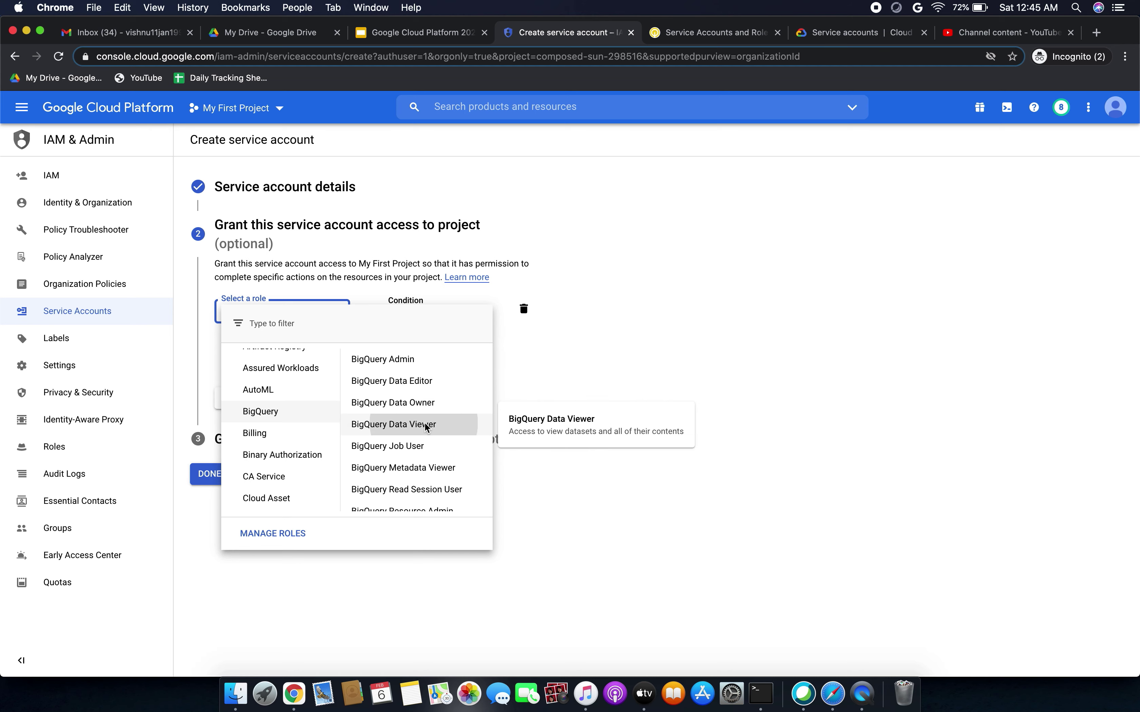
Add BigQuery User as the service account's second role and continue to the user access section.
left_click(281, 377)
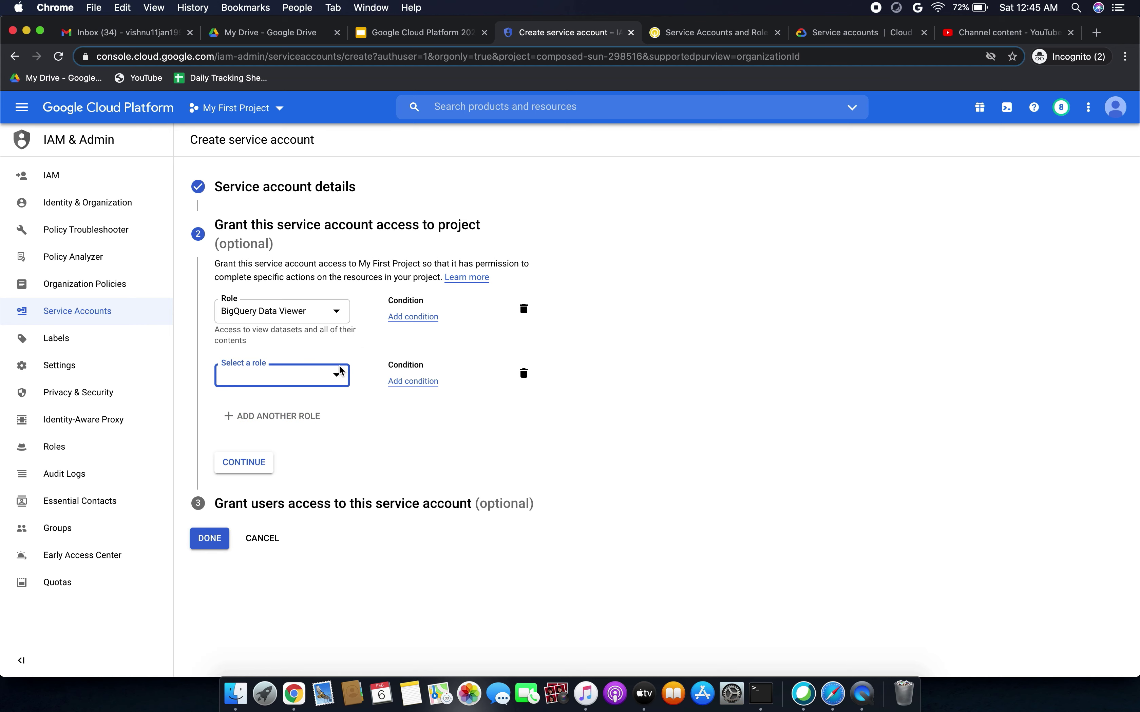
scroll(308, 544, "down", 2)
scroll(307, 542, "down", 5)
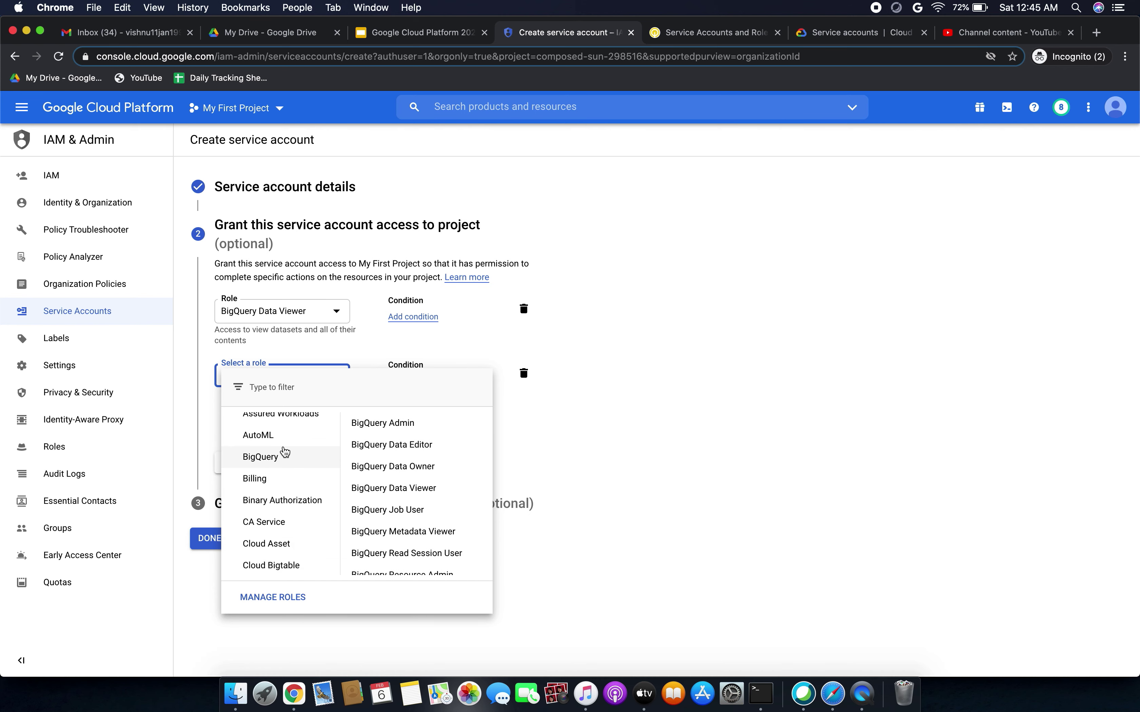
mouse_move(292, 469)
scroll(372, 516, "down", 3)
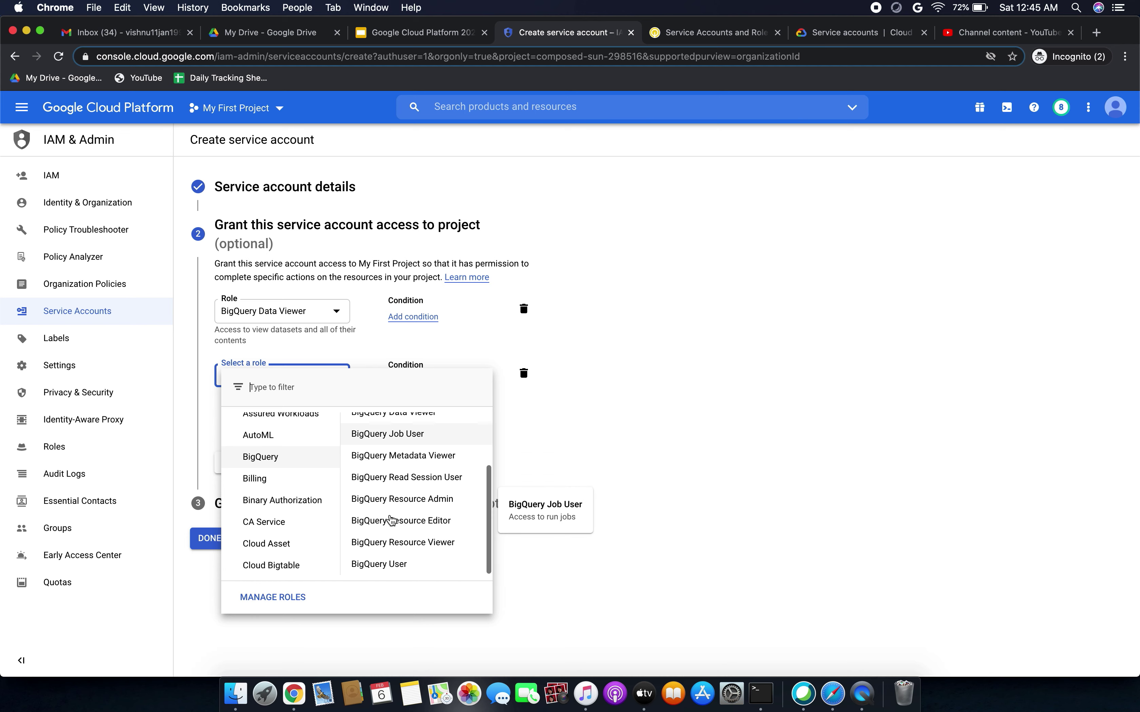
left_click(393, 563)
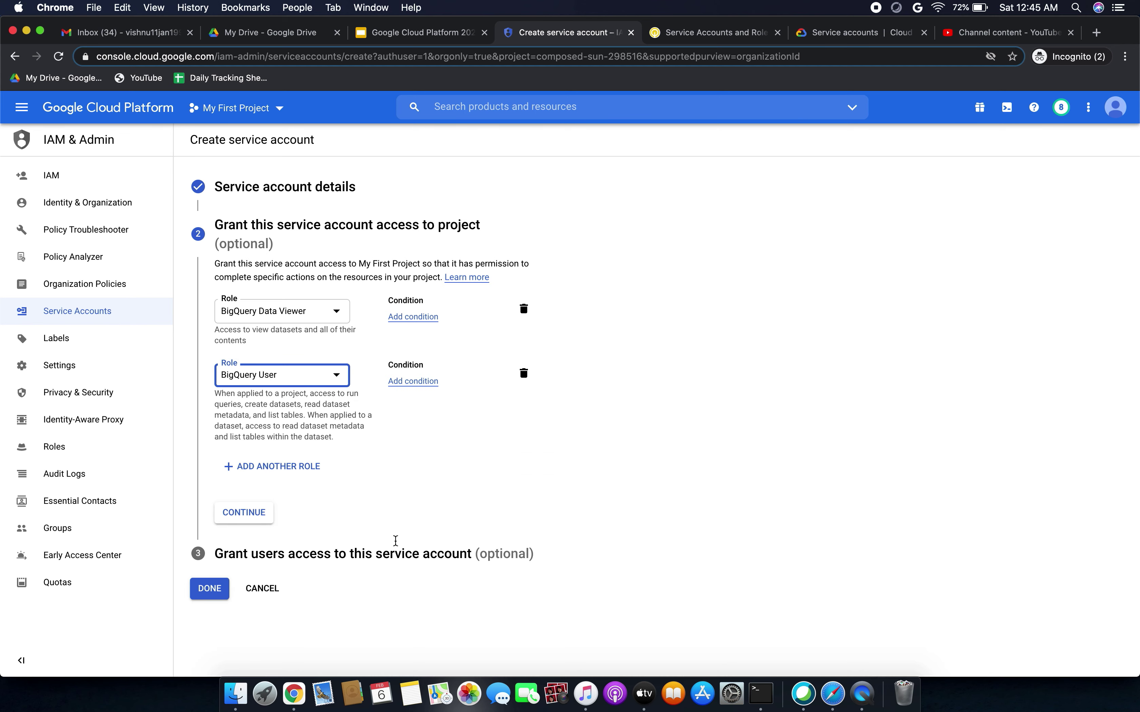
left_click(245, 513)
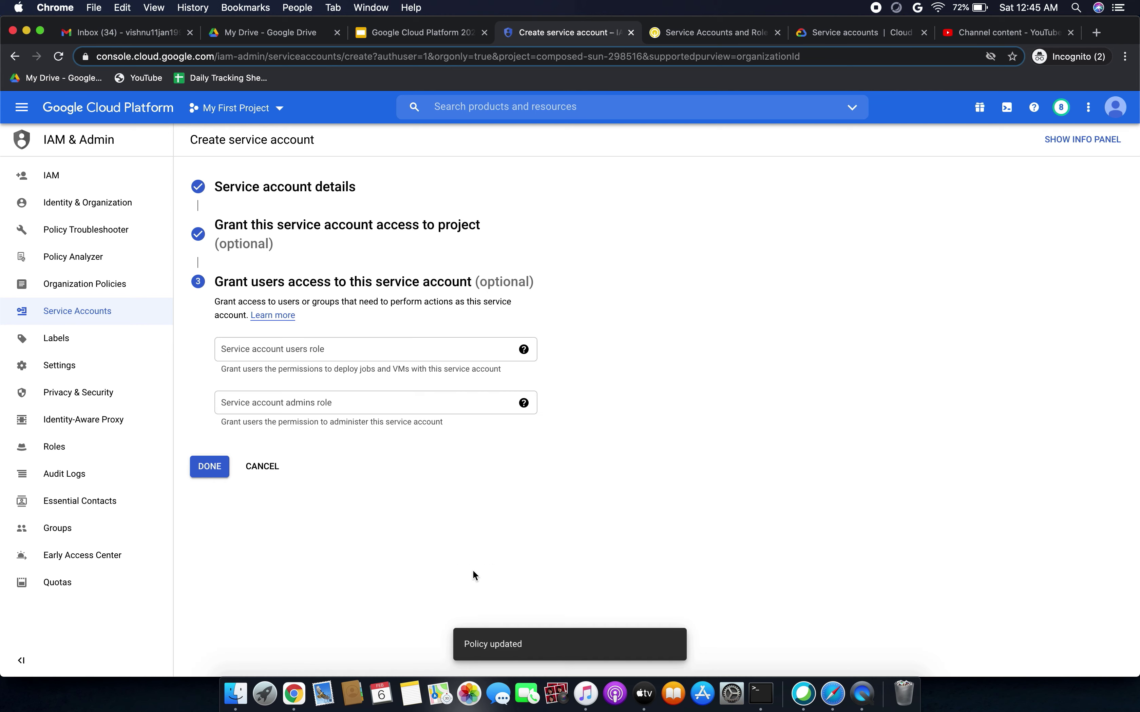
Compare with the lab's expected console setup and finish the service account without granting any users access.
left_click(689, 34)
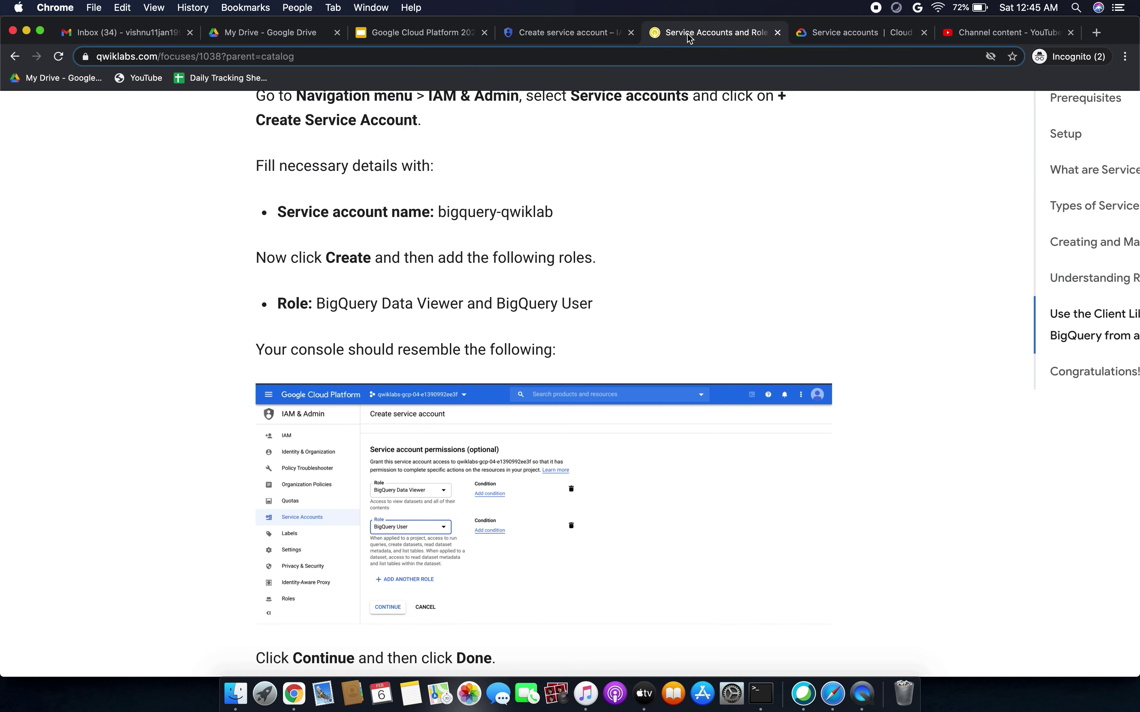
left_click_drag(309, 355, 523, 354)
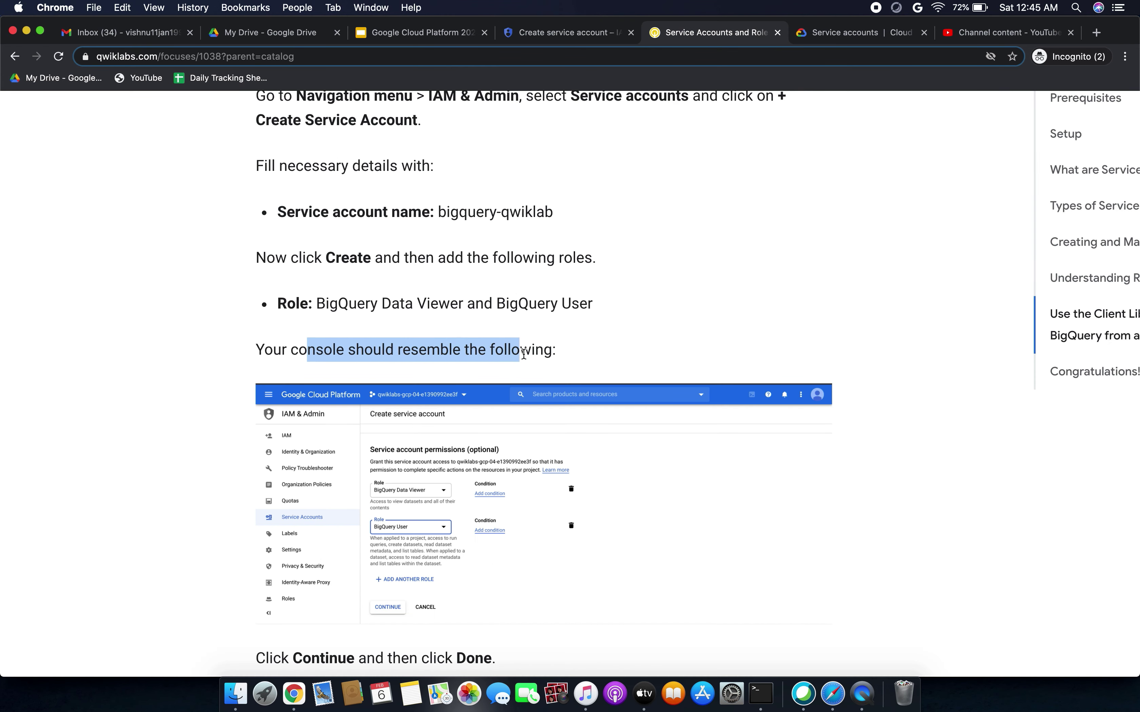
scroll(523, 356, "down", 5)
left_click(579, 35)
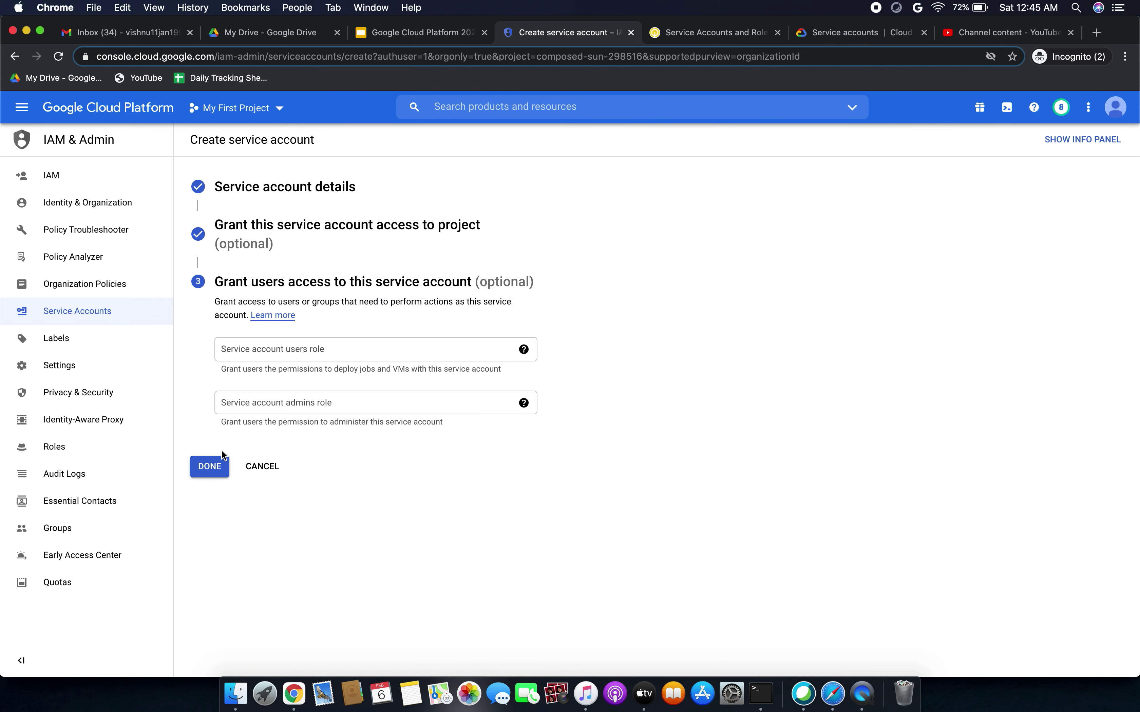
left_click(211, 468)
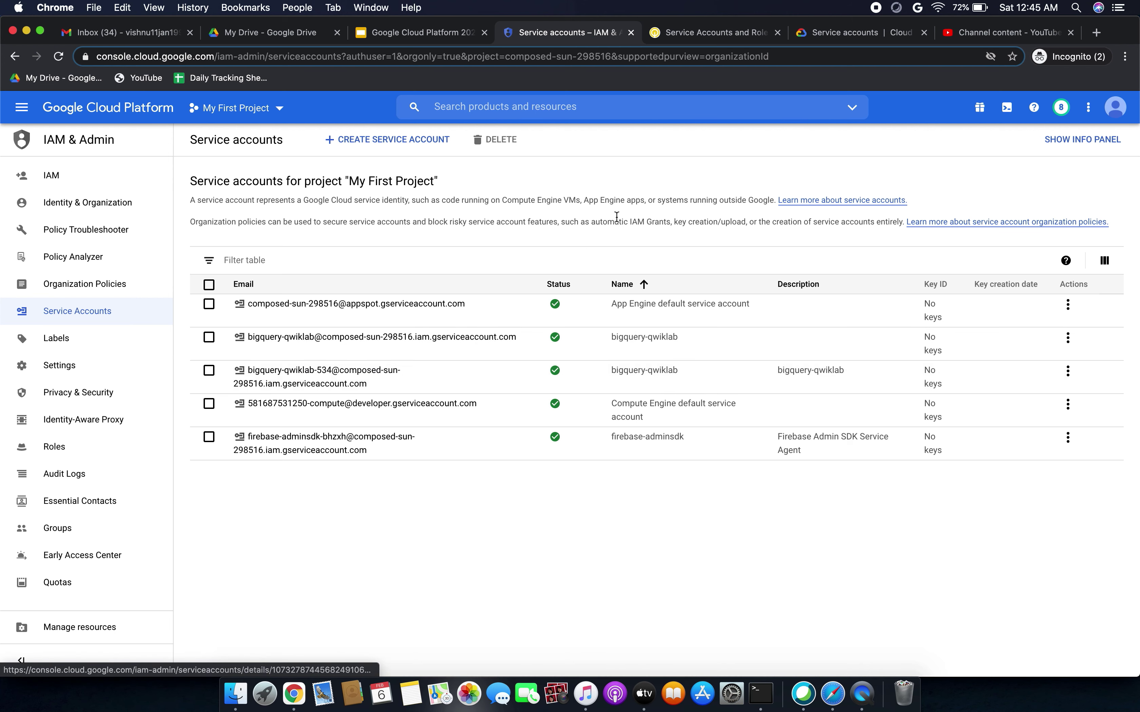
Read the lab's Create a VM instance configuration and open the new VM instance form in Compute Engine.
left_click(667, 33)
scroll(461, 453, "down", 3)
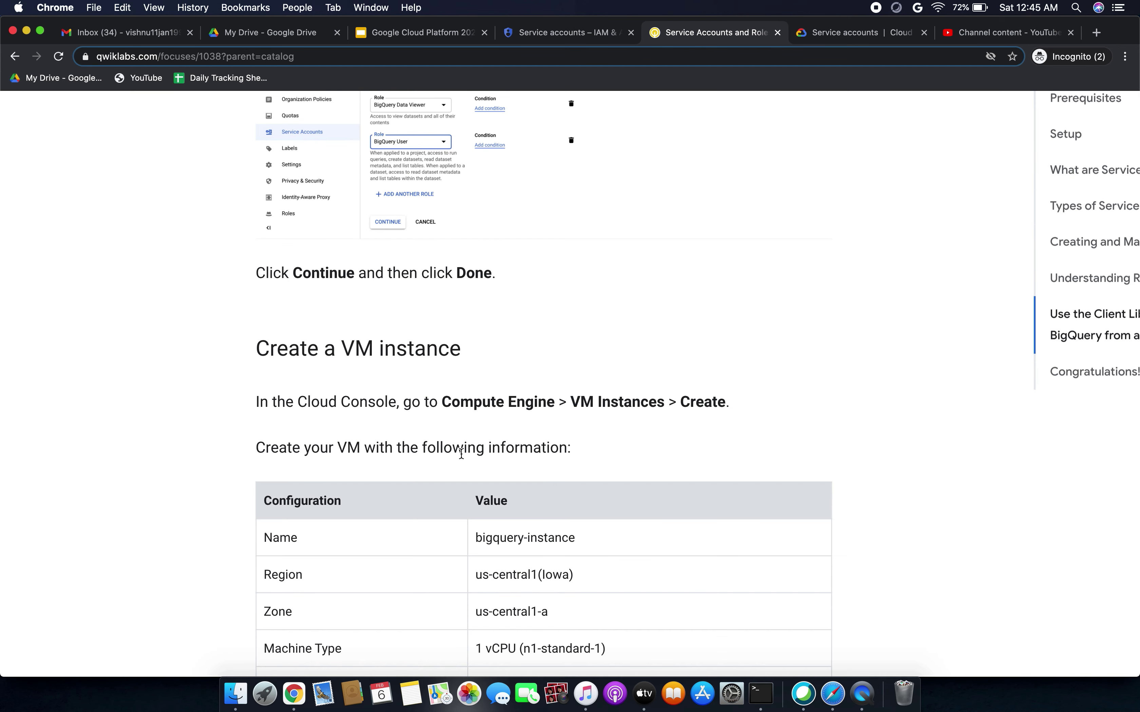
scroll(341, 330, "down", 2)
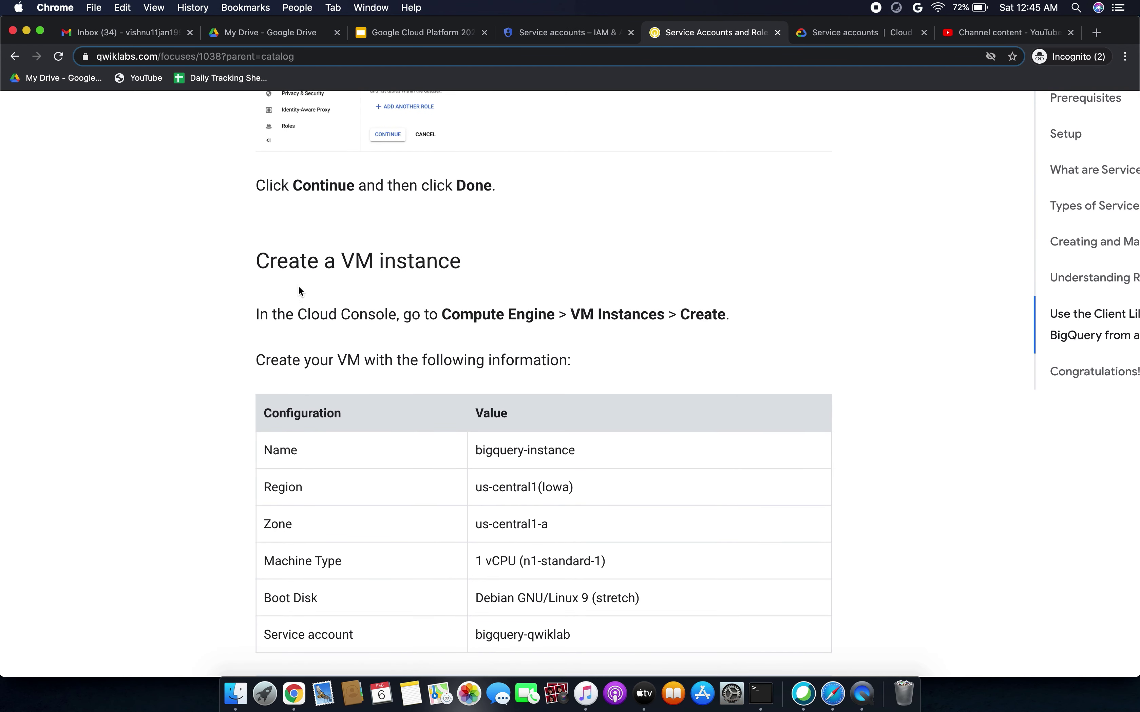
scroll(300, 291, "down", 3)
left_click(572, 32)
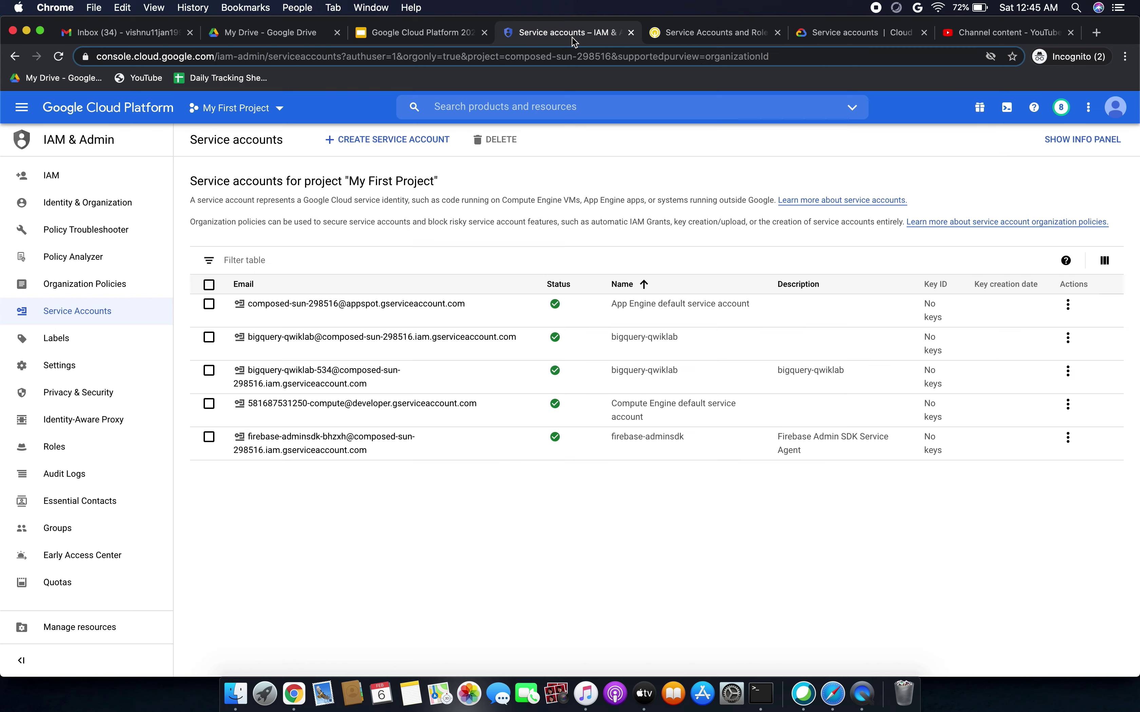
left_click(22, 108)
left_click(59, 144)
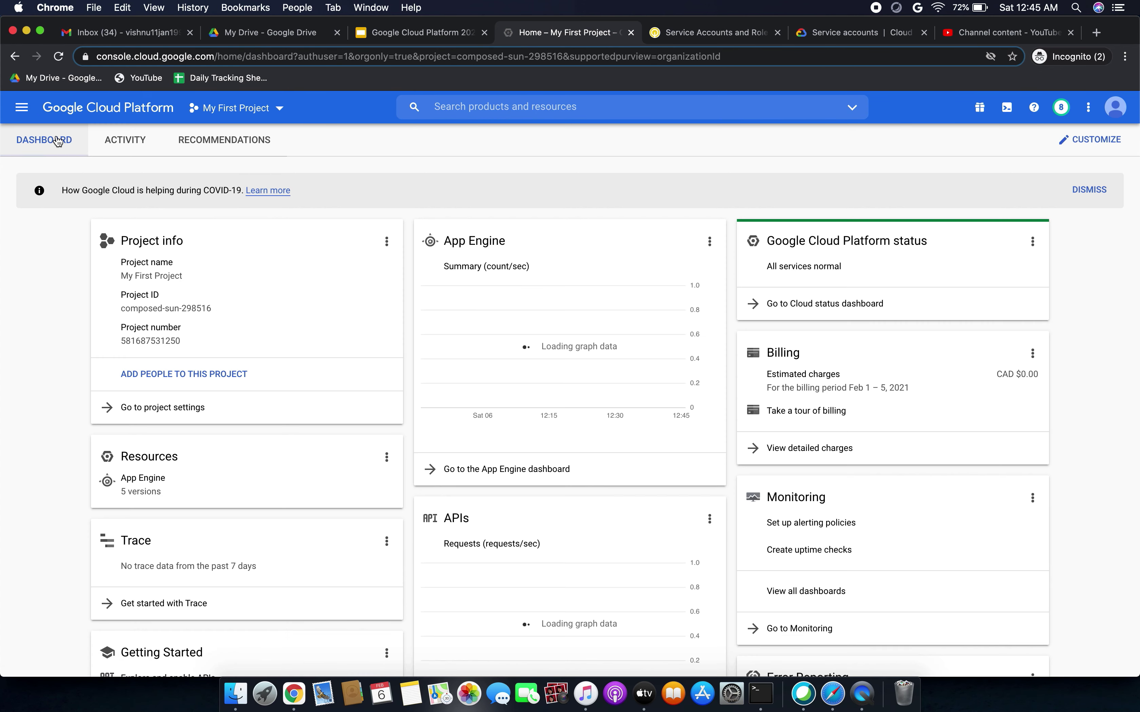
left_click(22, 107)
mouse_move(80, 455)
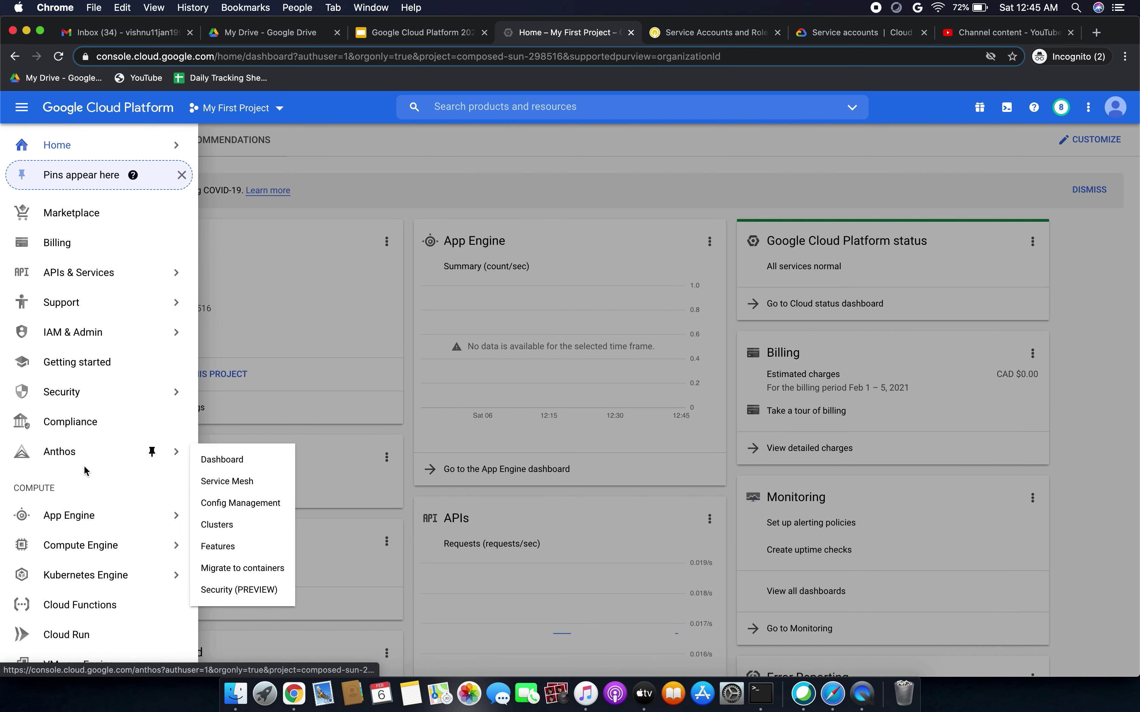
left_click(78, 545)
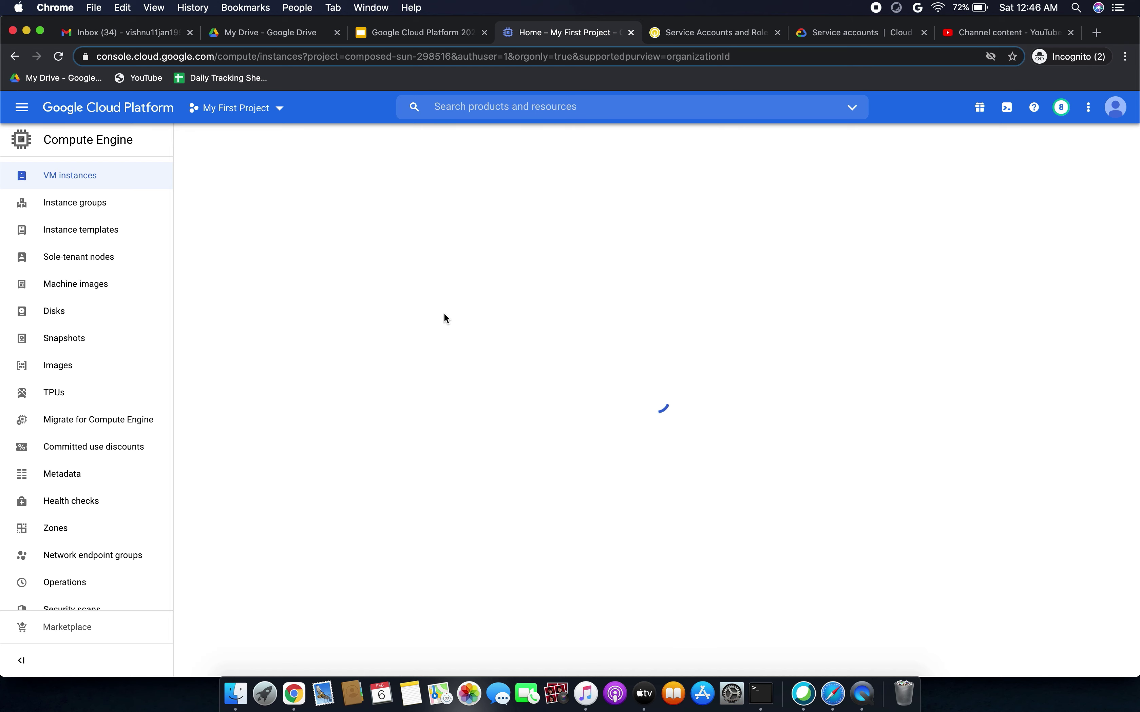
left_click(555, 349)
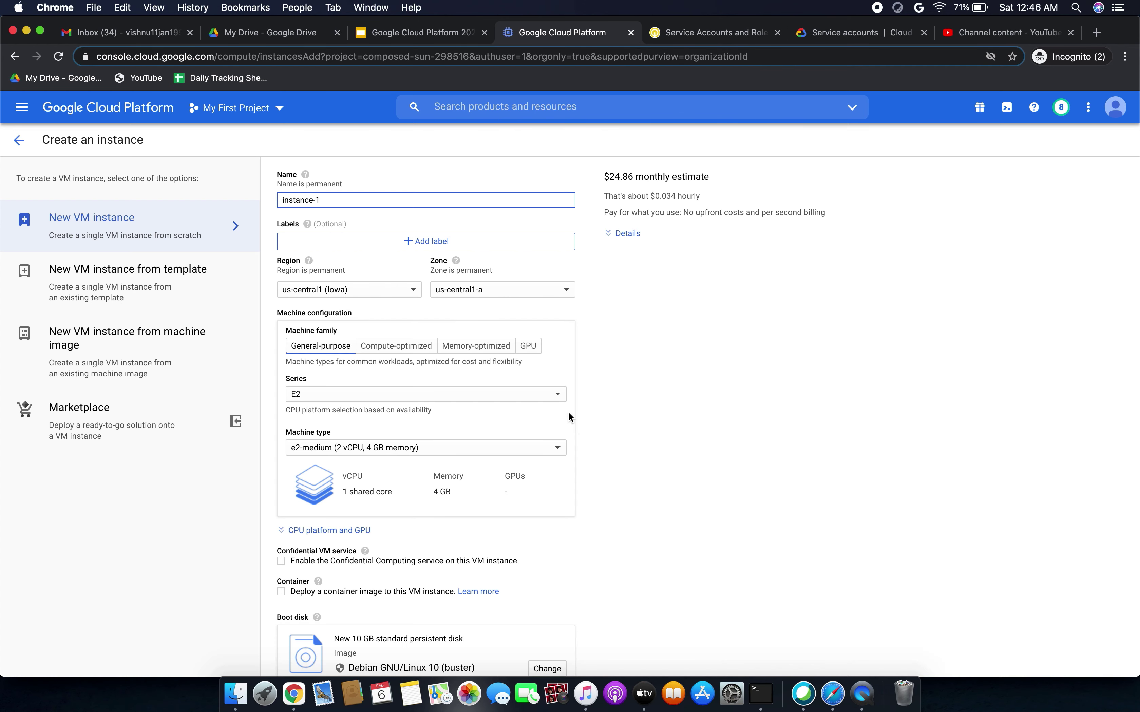
Copy the instance name from the lab's configuration table and name the new VM bigquery-instance.
left_click(672, 34)
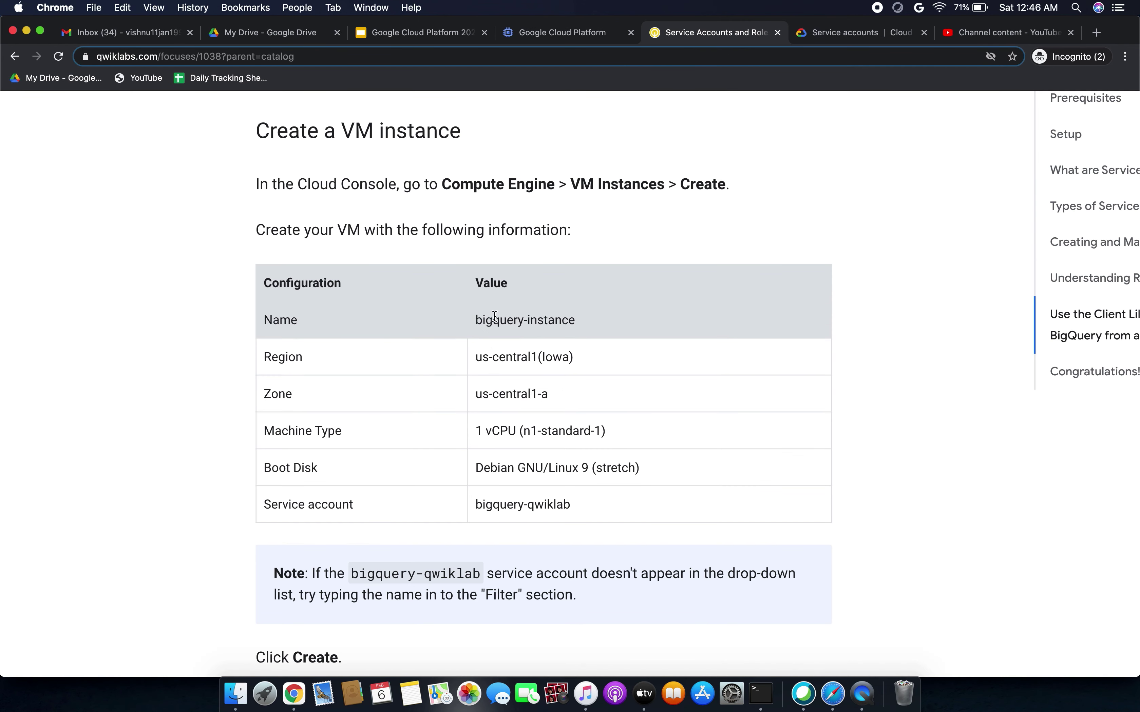
left_click_drag(476, 321, 593, 321)
key("super+c")
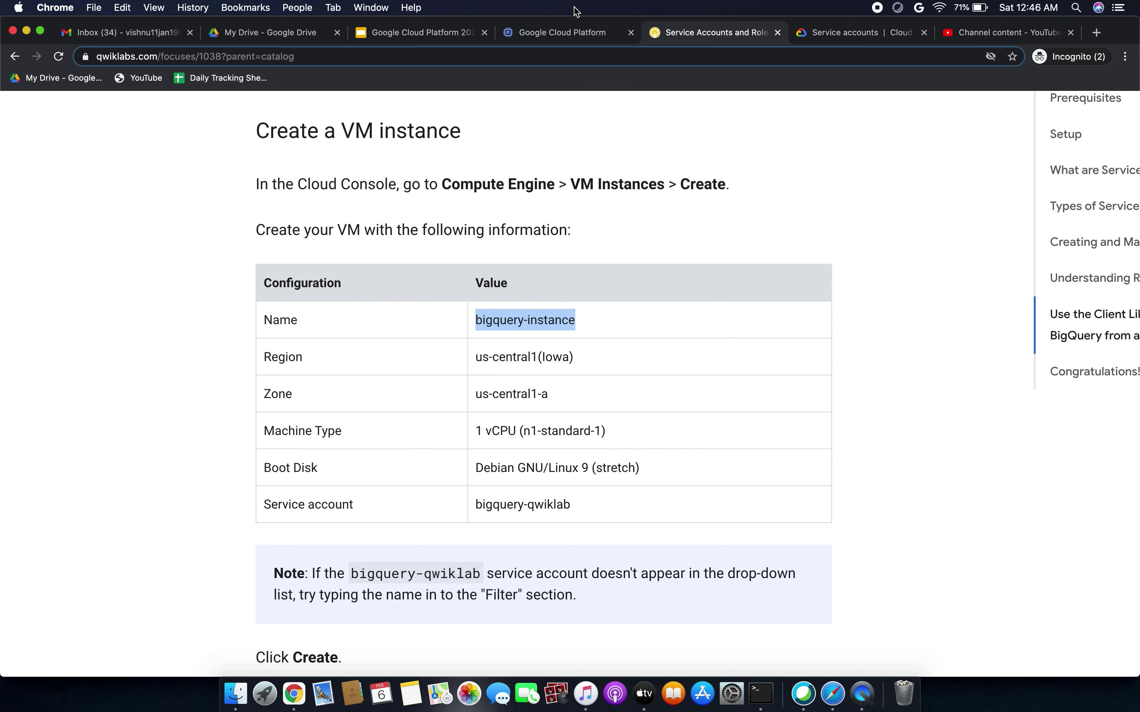
left_click(579, 34)
triple_click(330, 200)
key("super+v")
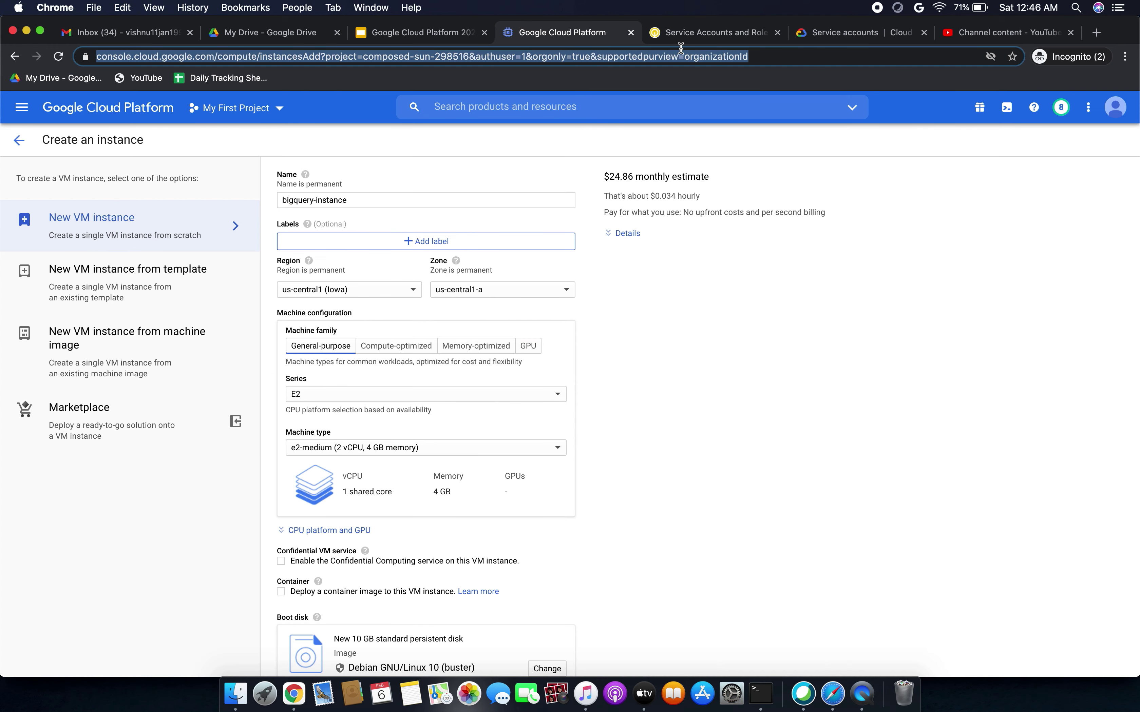
Check the region, zone and machine type against the lab and set the machine series to N1.
left_click(674, 33)
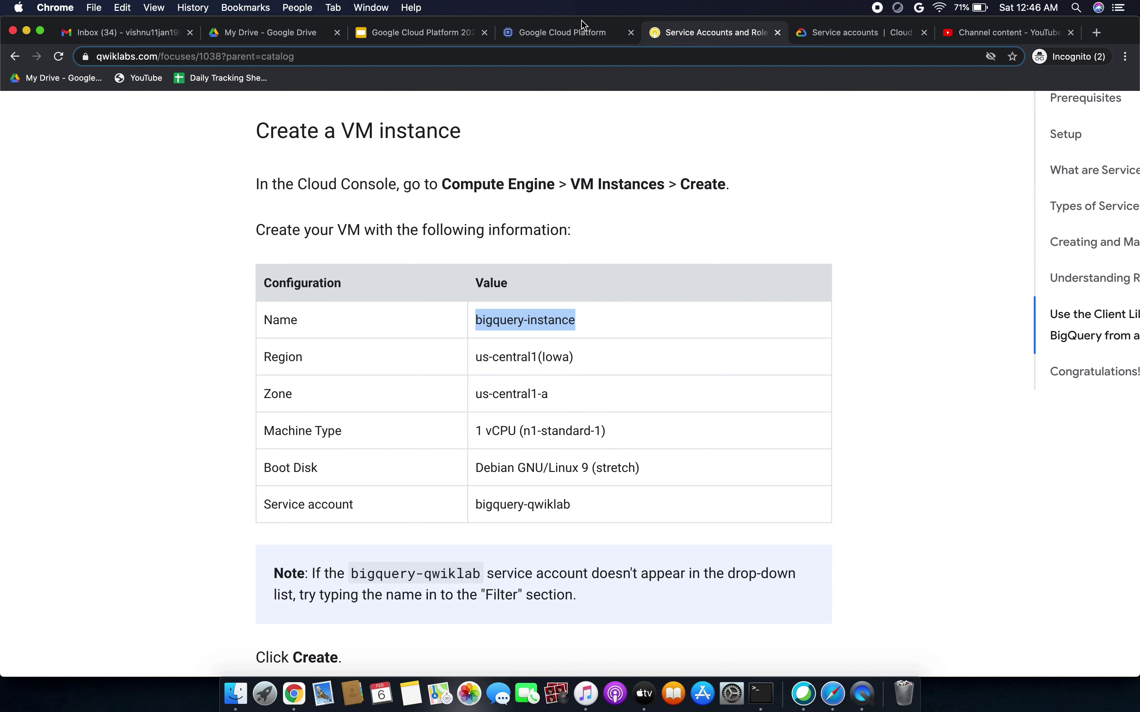
left_click(566, 32)
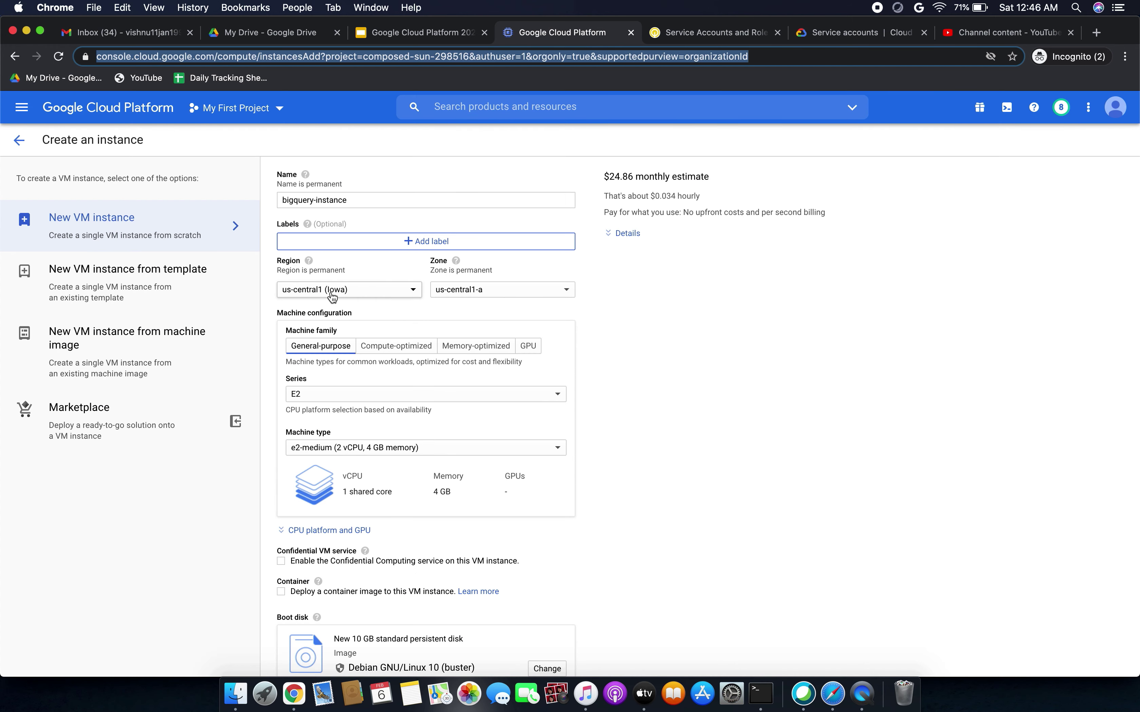
left_click(673, 31)
scroll(616, 380, "down", 2)
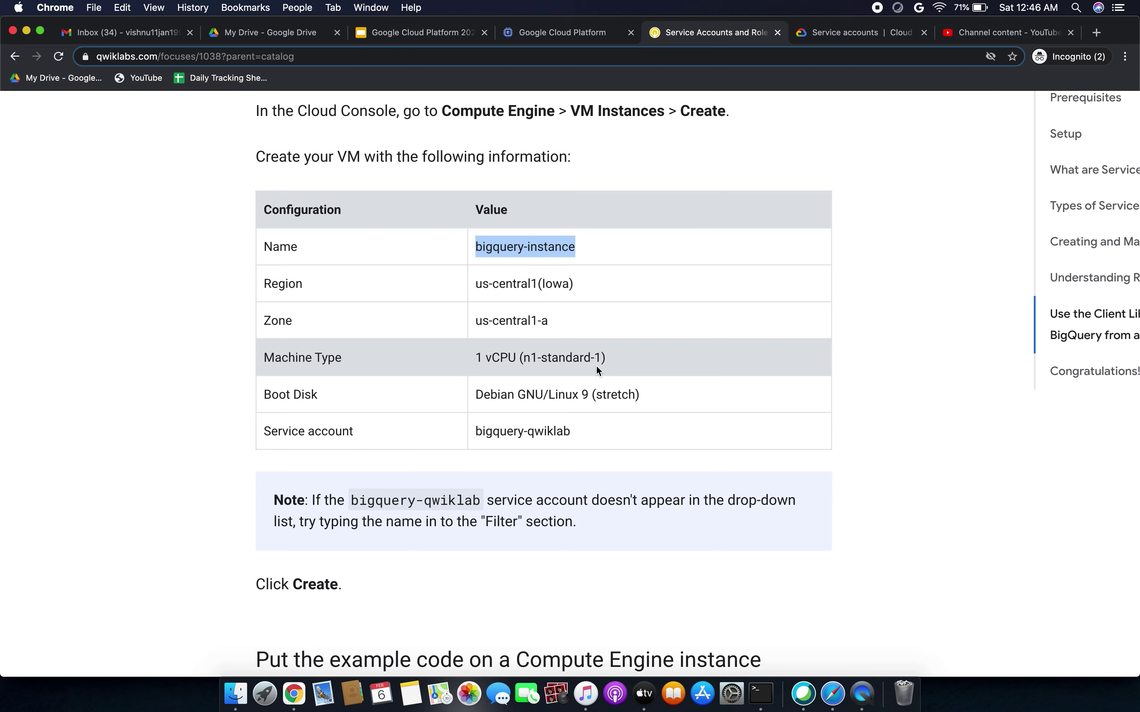
left_click(551, 33)
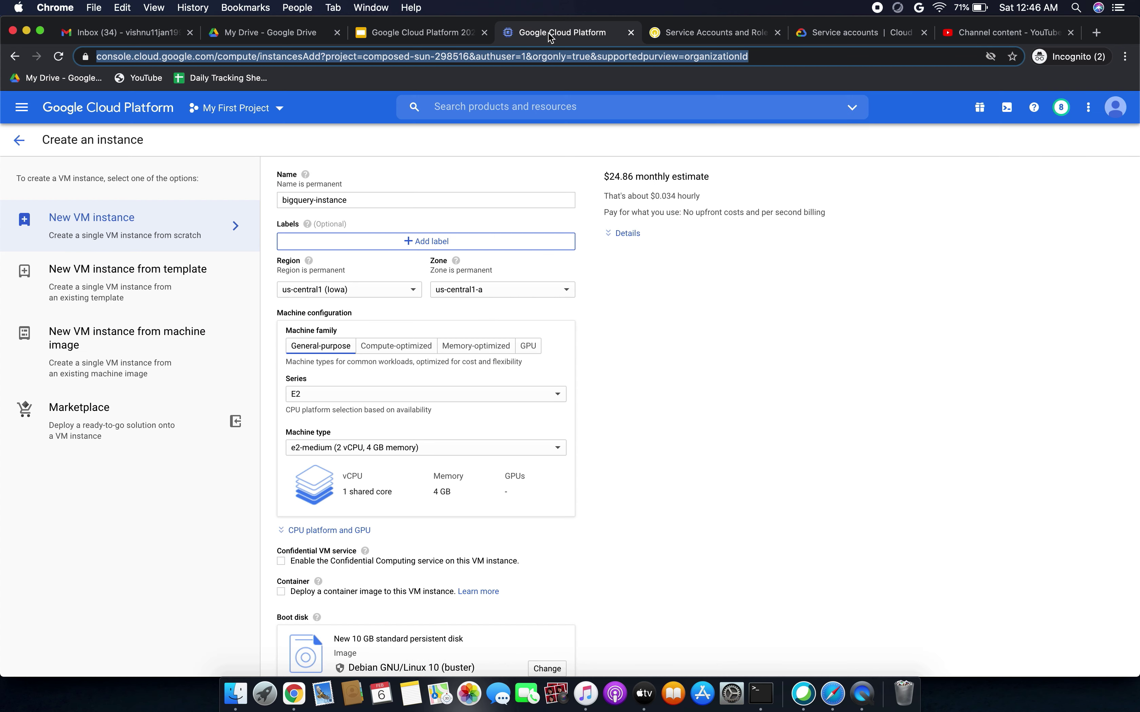
left_click(433, 395)
left_click(368, 551)
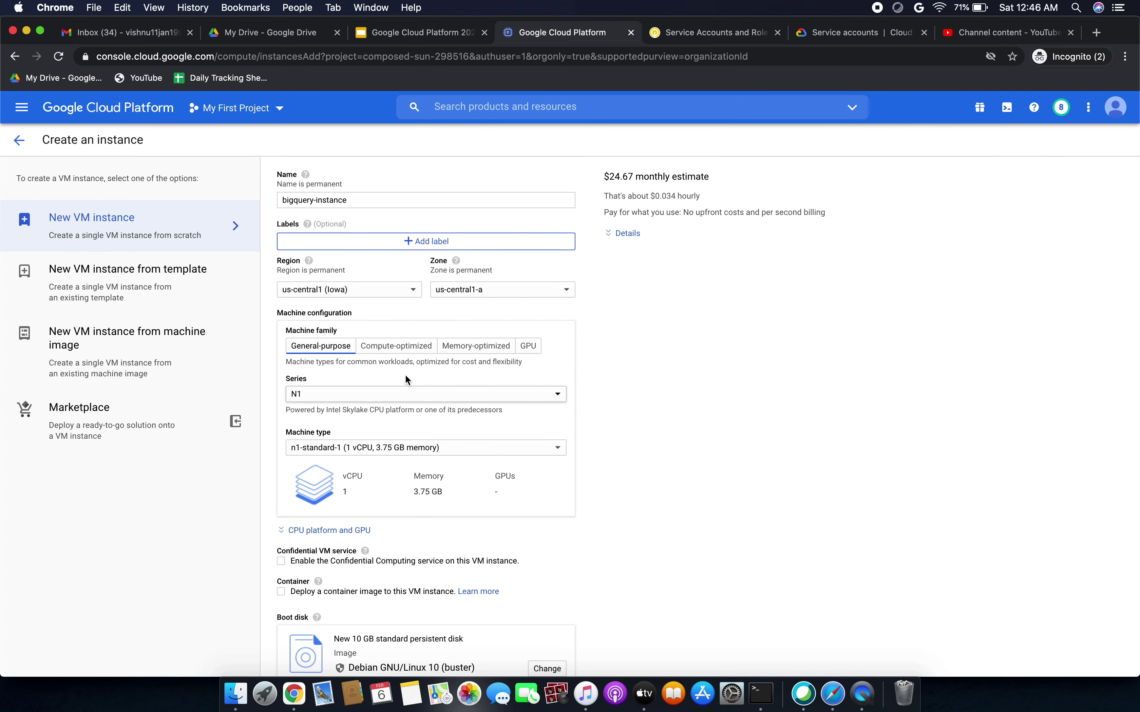
Change the boot disk image to Debian GNU/Linux 9 (stretch), checking it against the lab's configuration table.
scroll(379, 455, "down", 3)
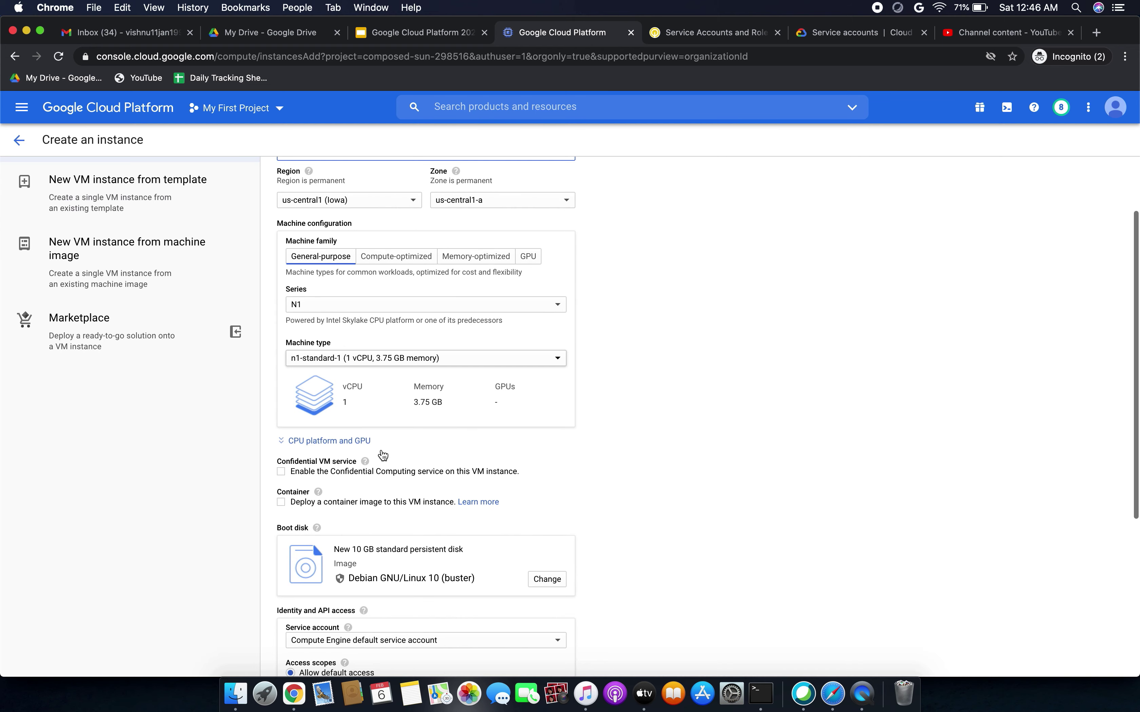
scroll(381, 449, "down", 2)
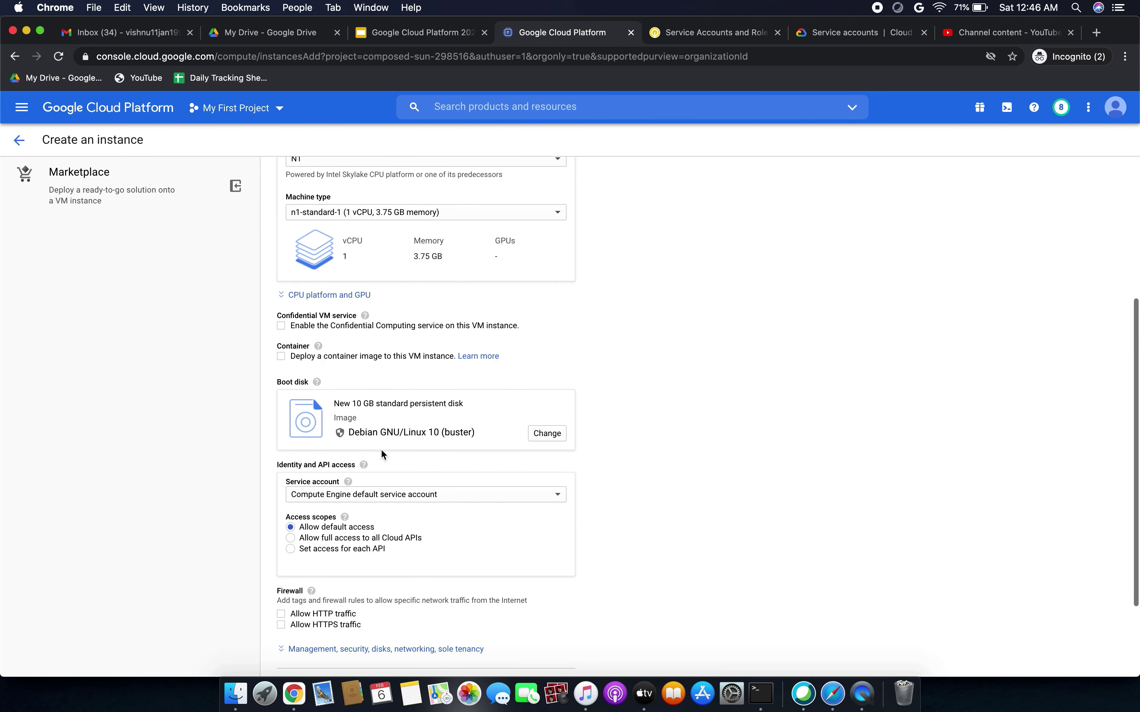
left_click(552, 433)
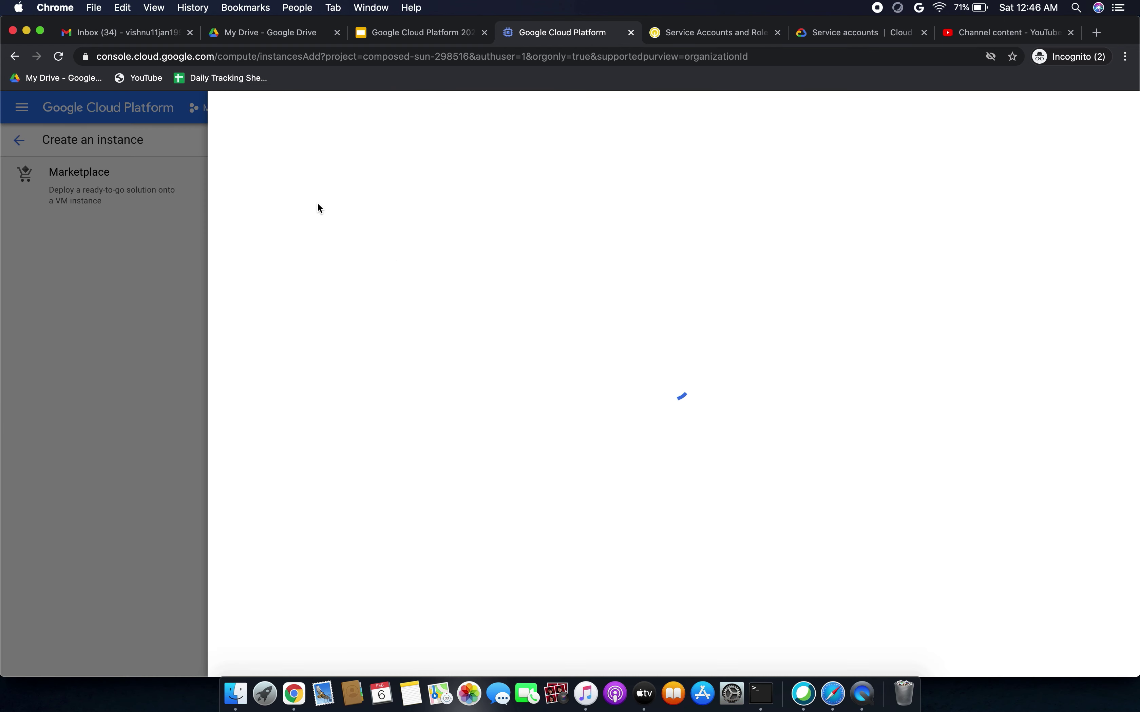
left_click(352, 233)
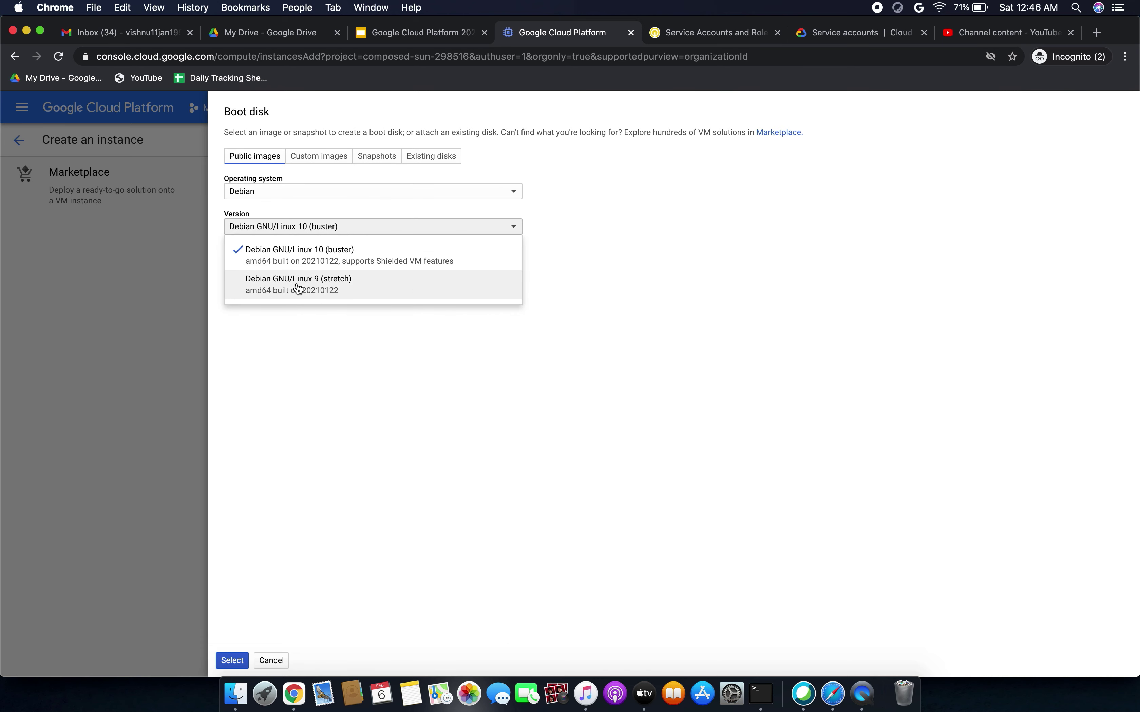
left_click(312, 289)
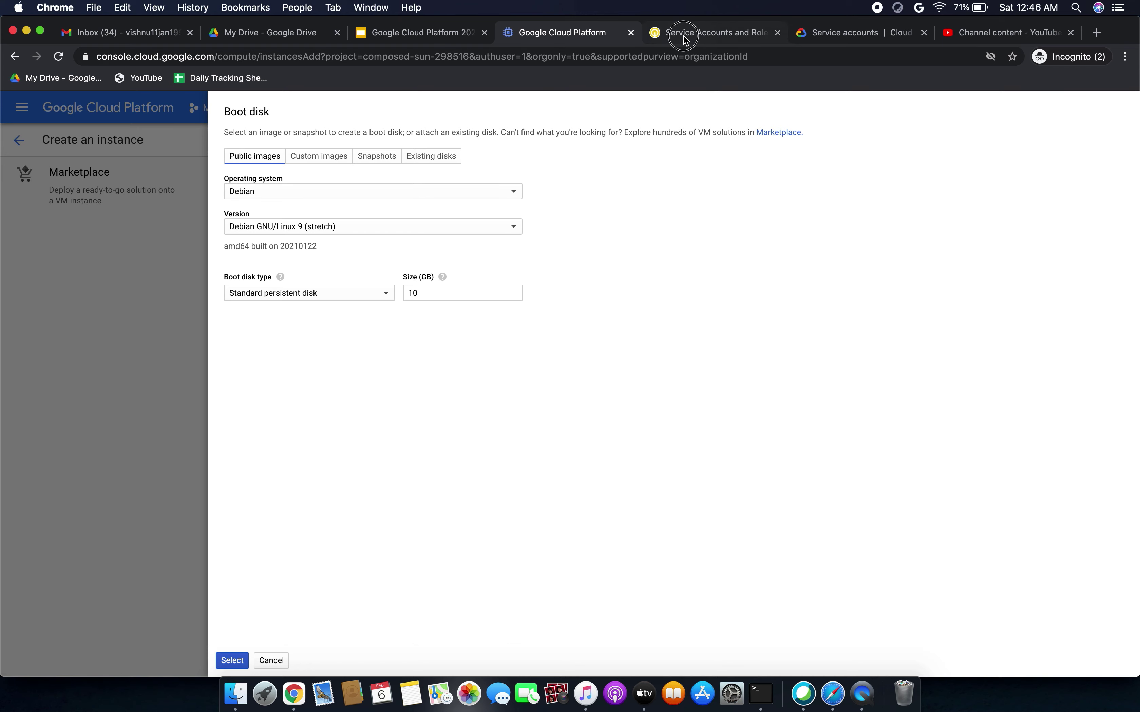
left_click(683, 36)
scroll(549, 433, "down", 3)
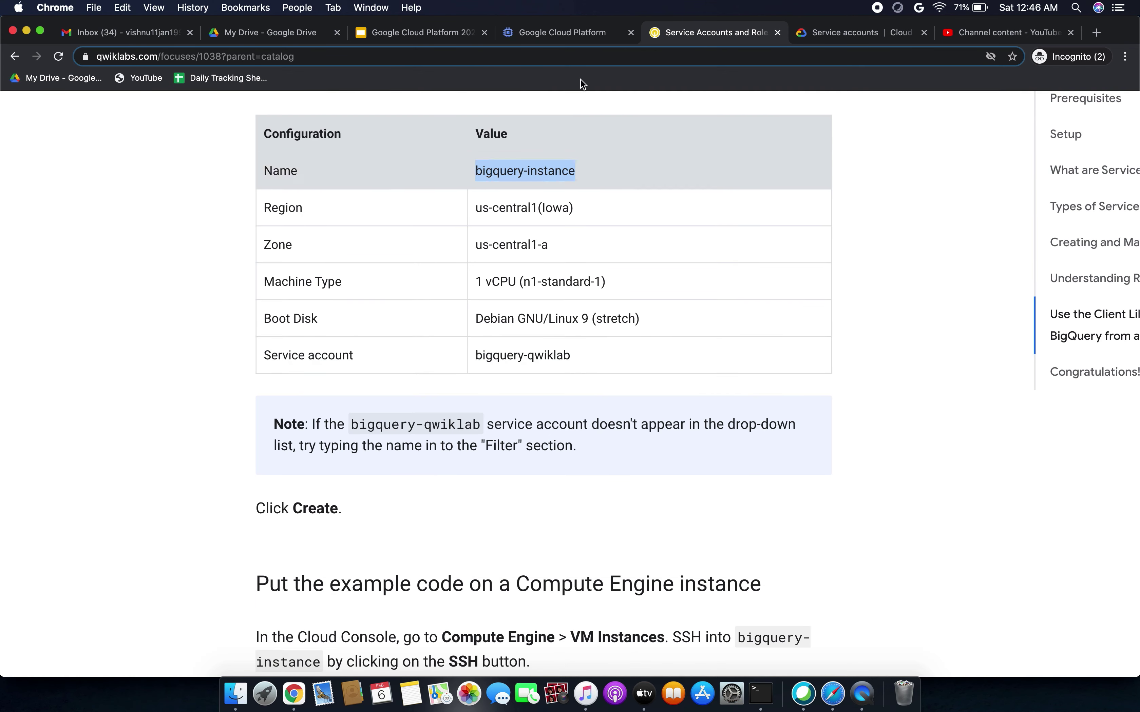
left_click(577, 35)
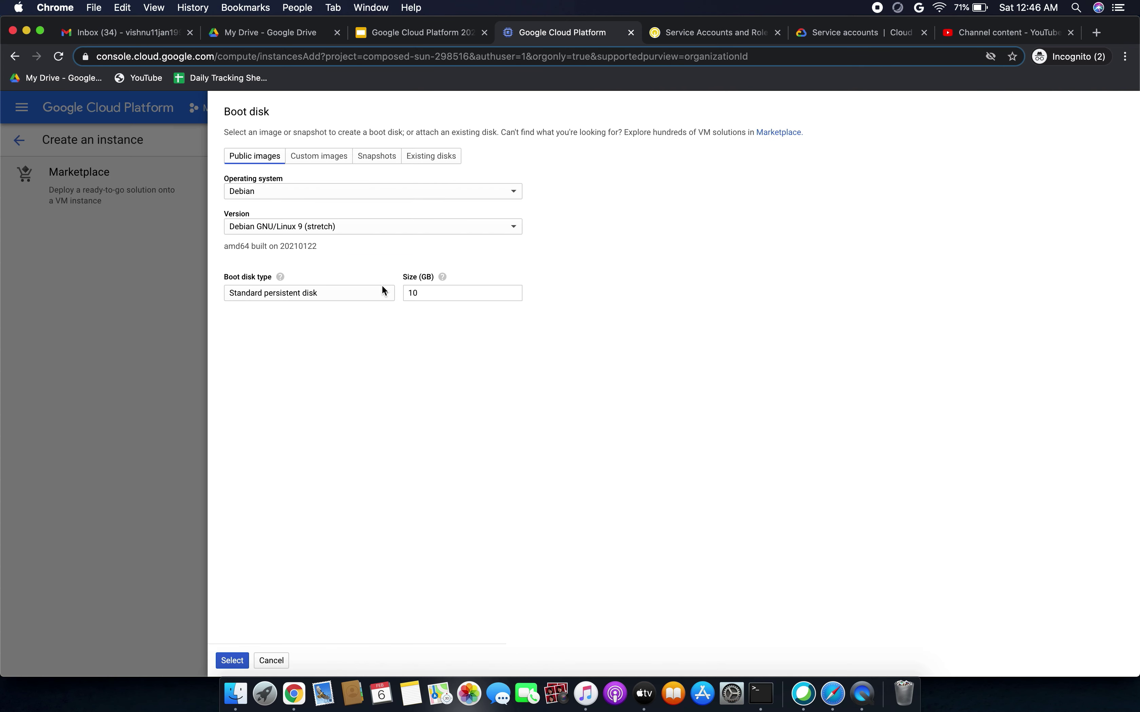
left_click(240, 659)
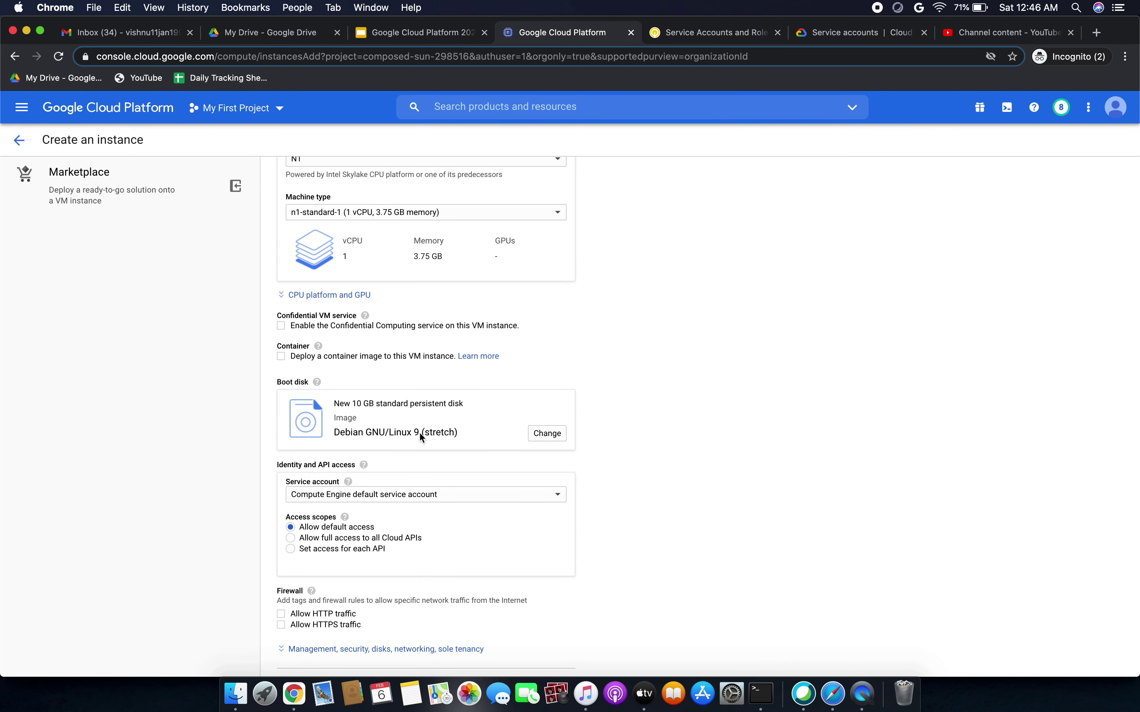
Assign the bigquery-qwiklab service account to the VM under Identity and API access.
scroll(382, 501, "down", 3)
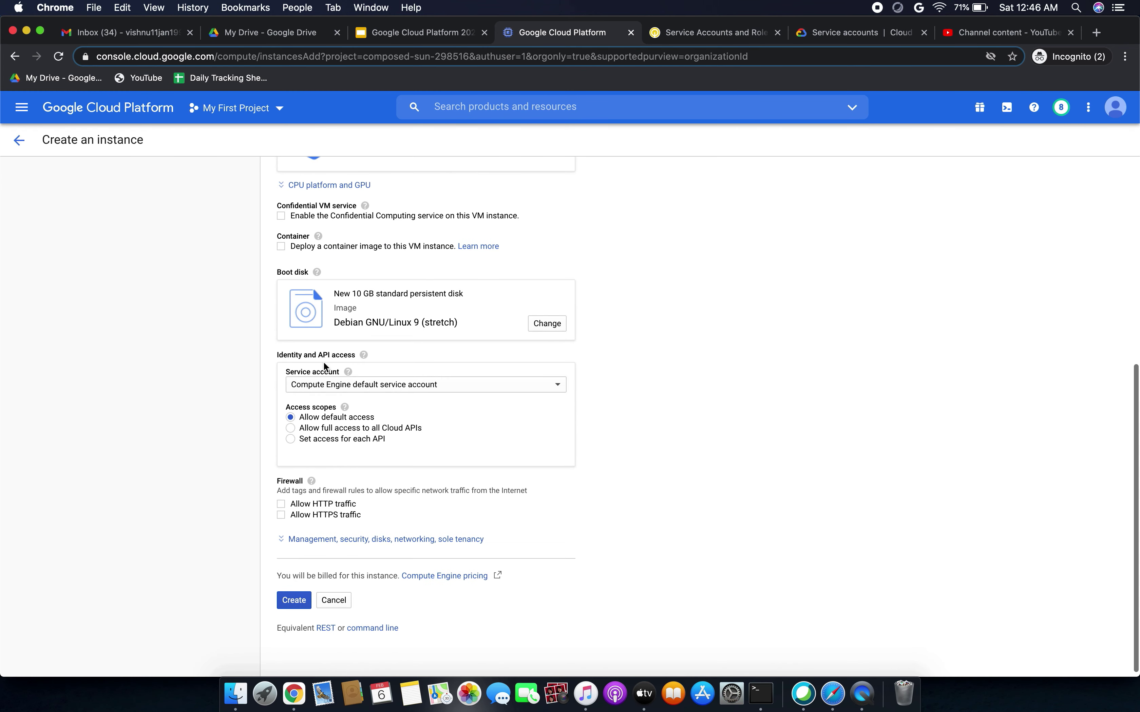
scroll(648, 383, "up", 5)
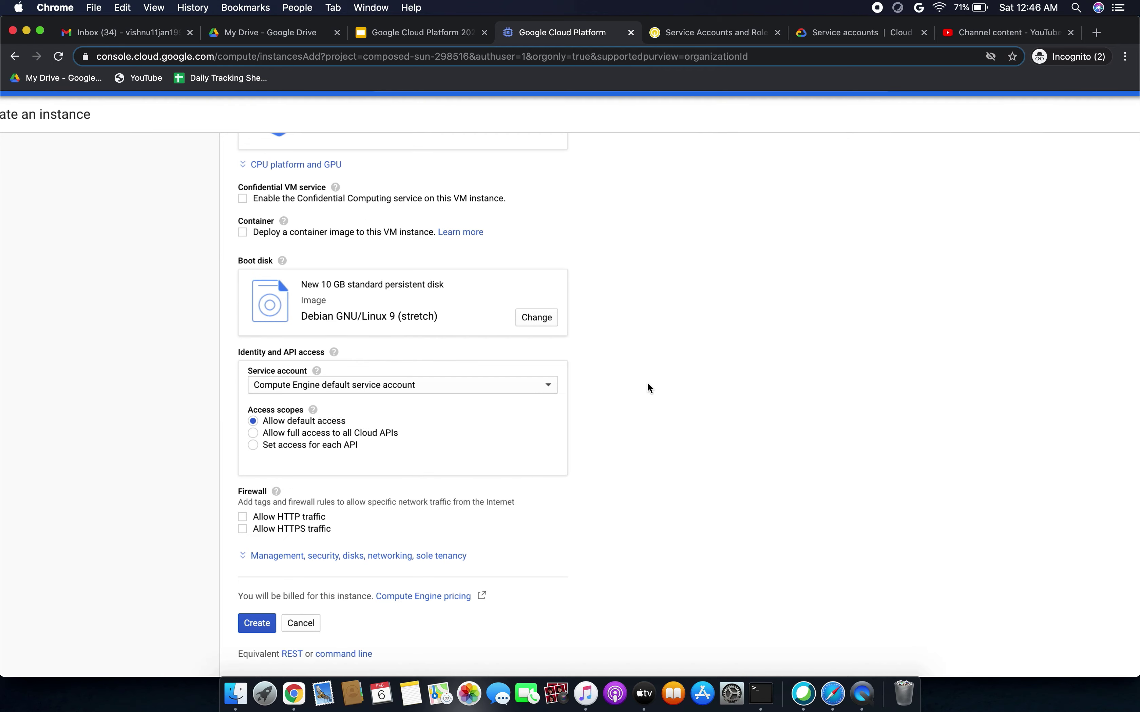
left_click(538, 392)
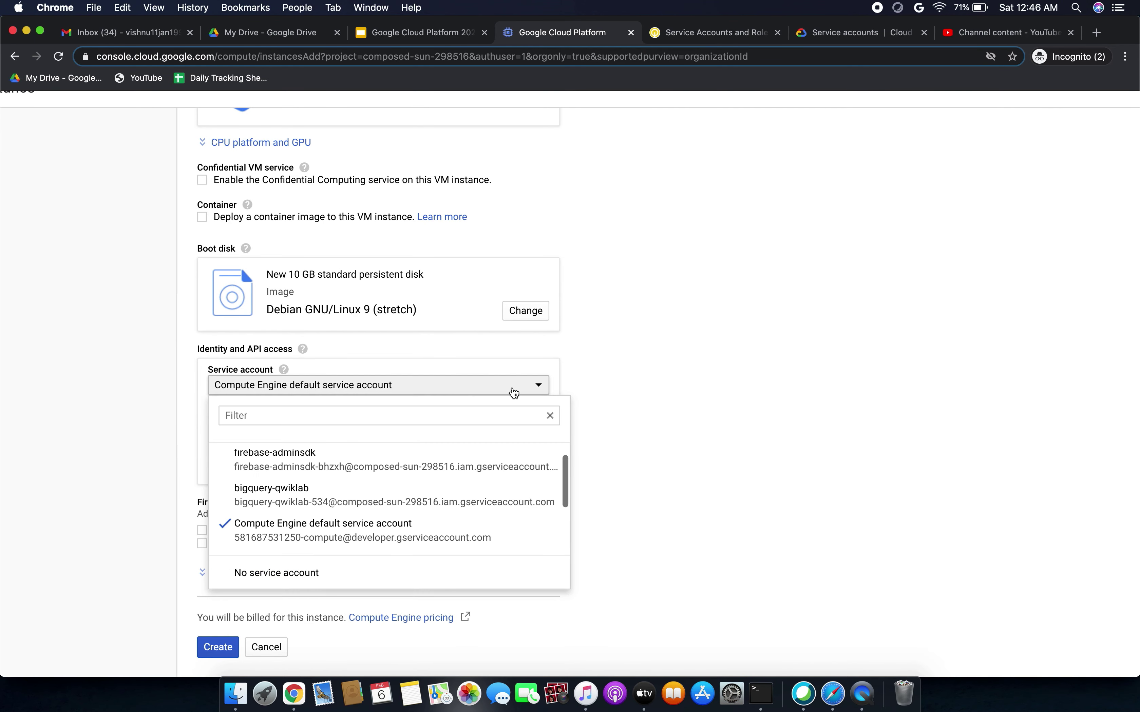
left_click(339, 498)
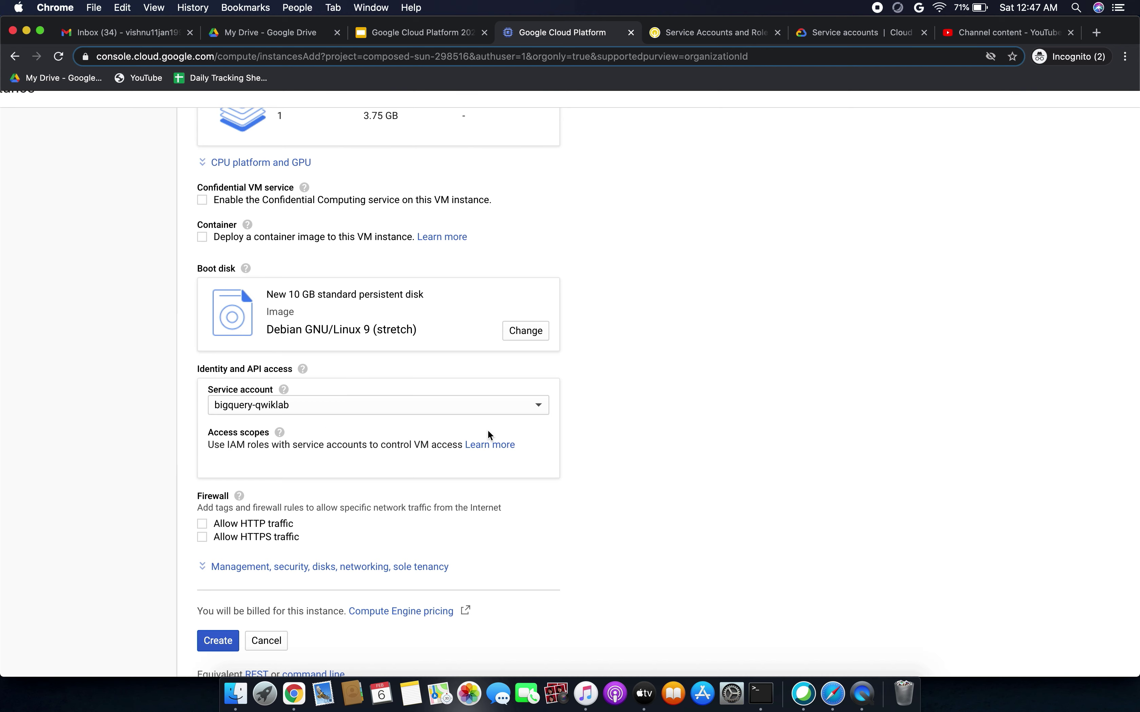
Compare the service account setting with the lab's table and create the VM instance.
left_click(732, 32)
scroll(579, 286, "down", 2)
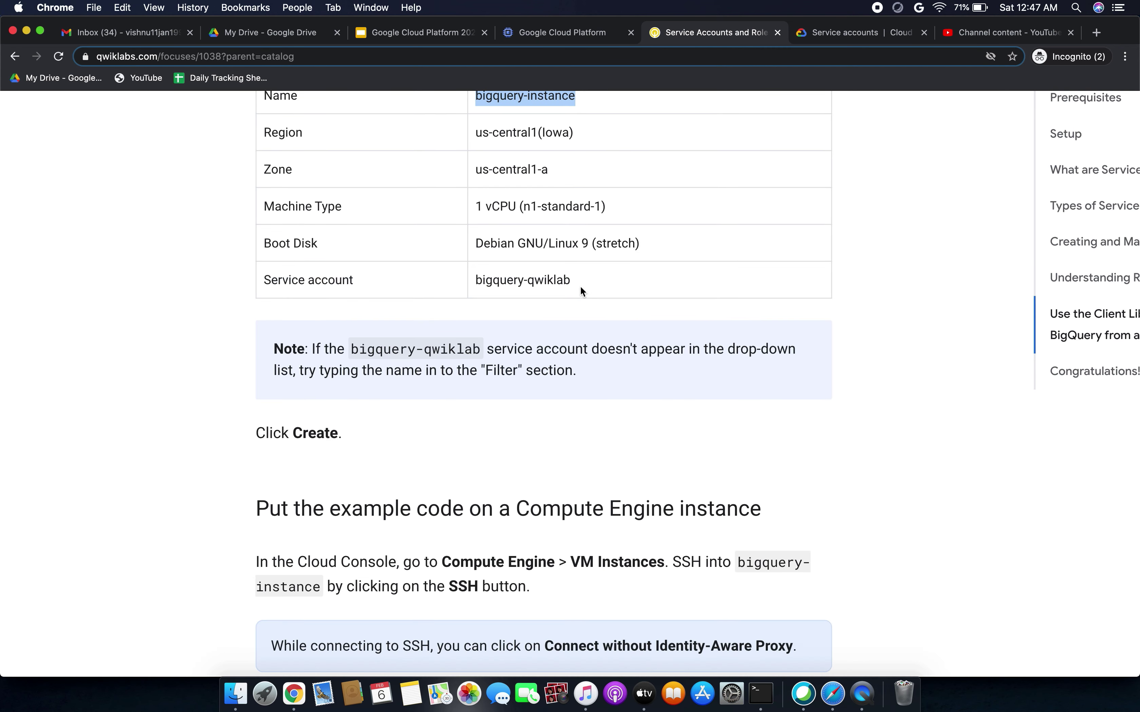
left_click(532, 32)
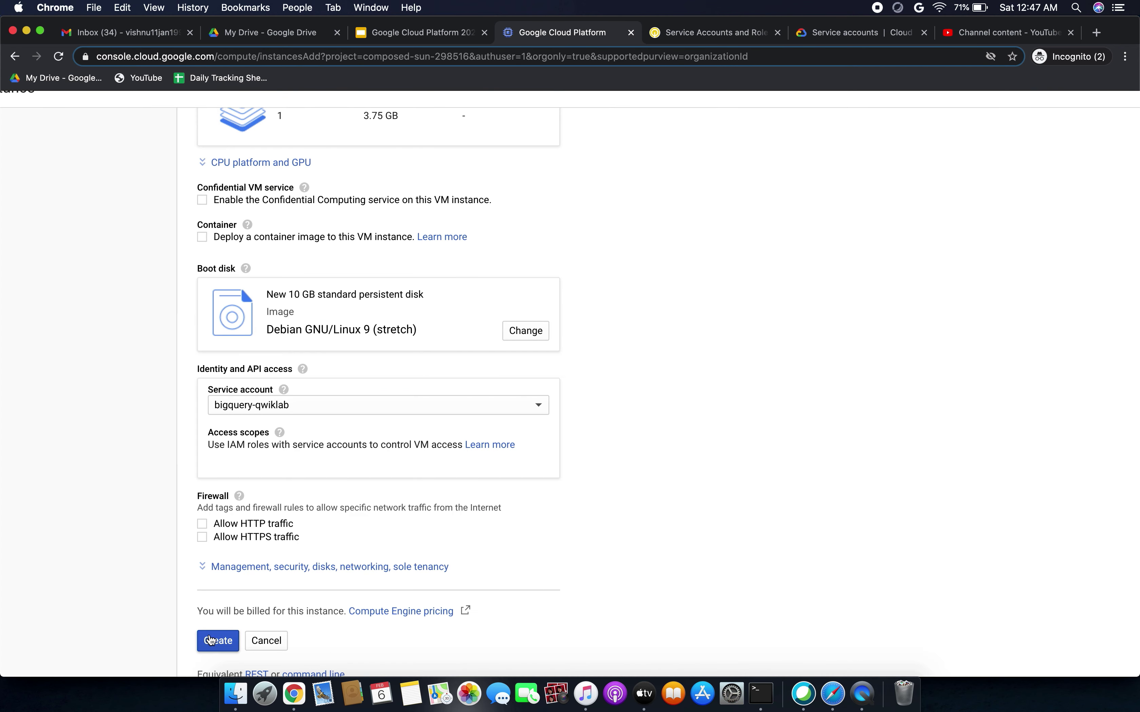
left_click(219, 641)
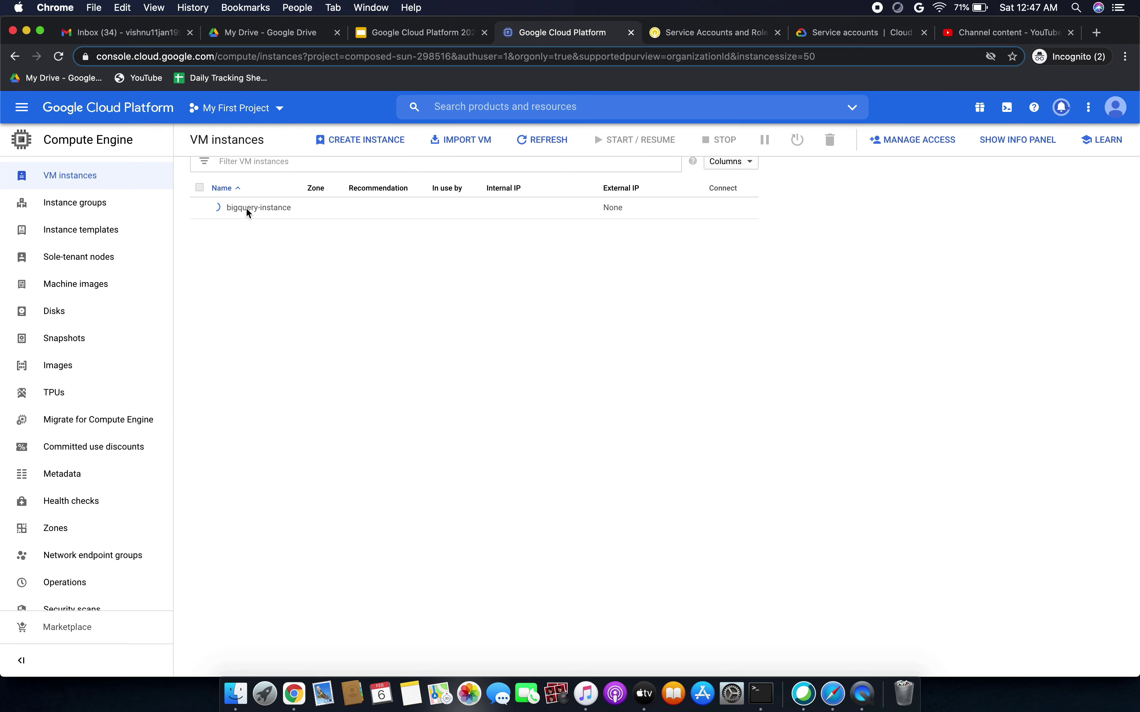
Read the lab's section on putting the example code on the instance and open an SSH session to bigquery-instance.
left_click(697, 32)
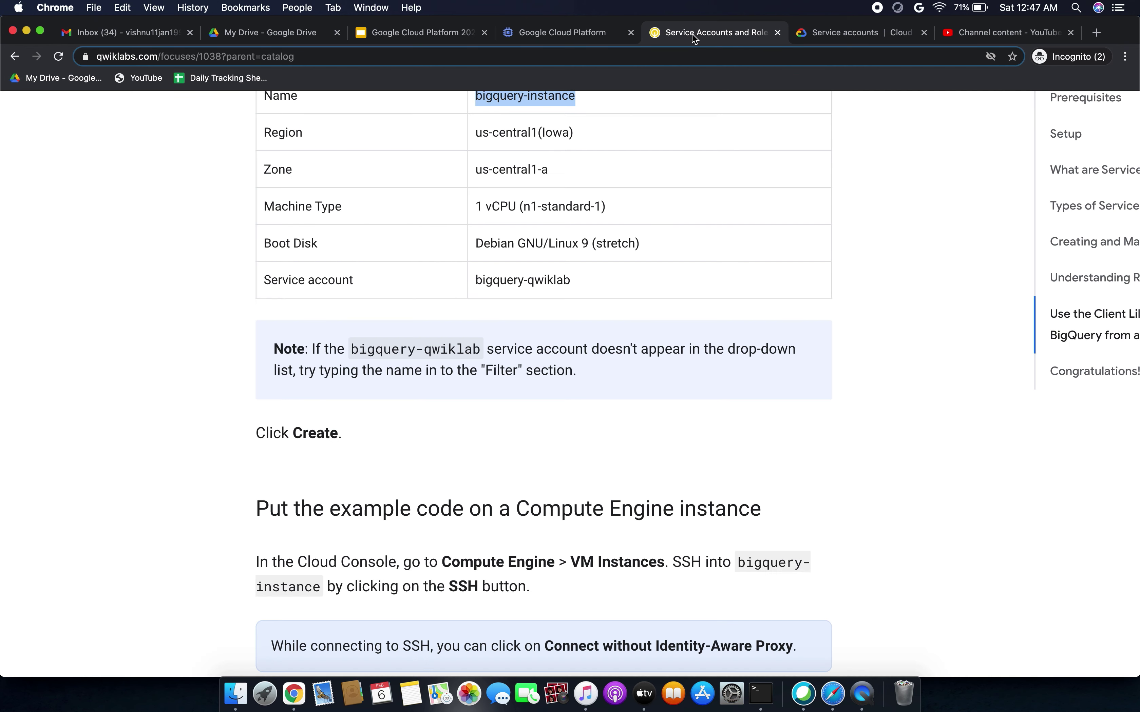
scroll(487, 425, "down", 6)
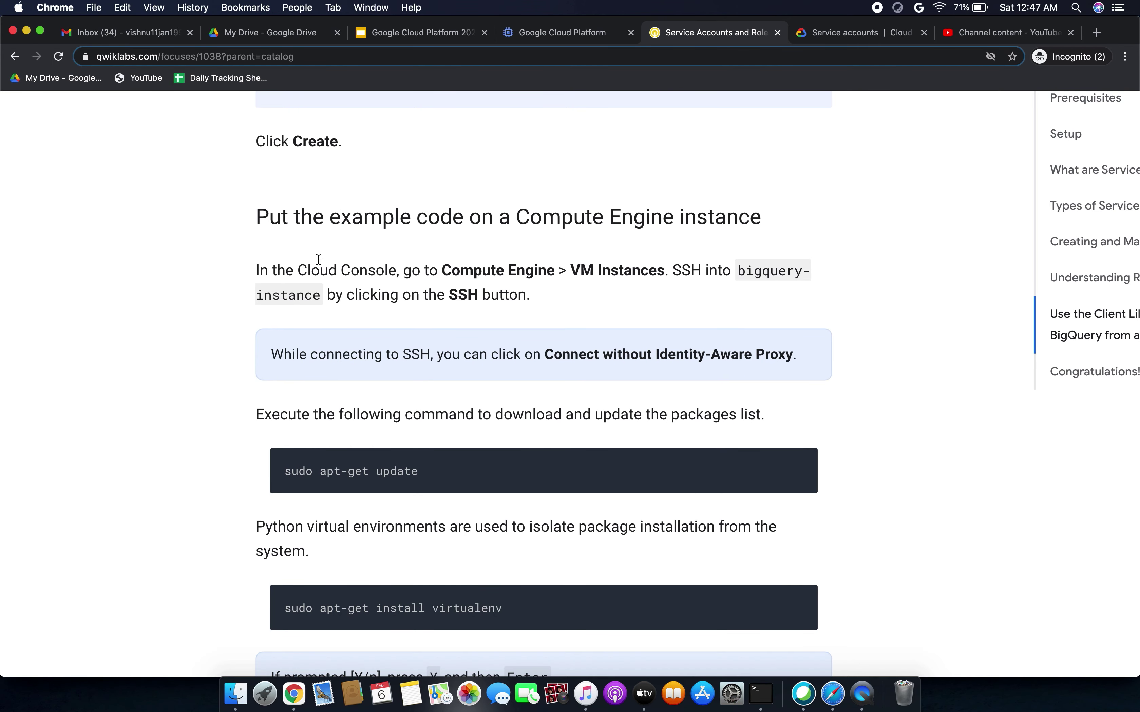
left_click_drag(299, 220, 480, 219)
scroll(476, 219, "down", 1)
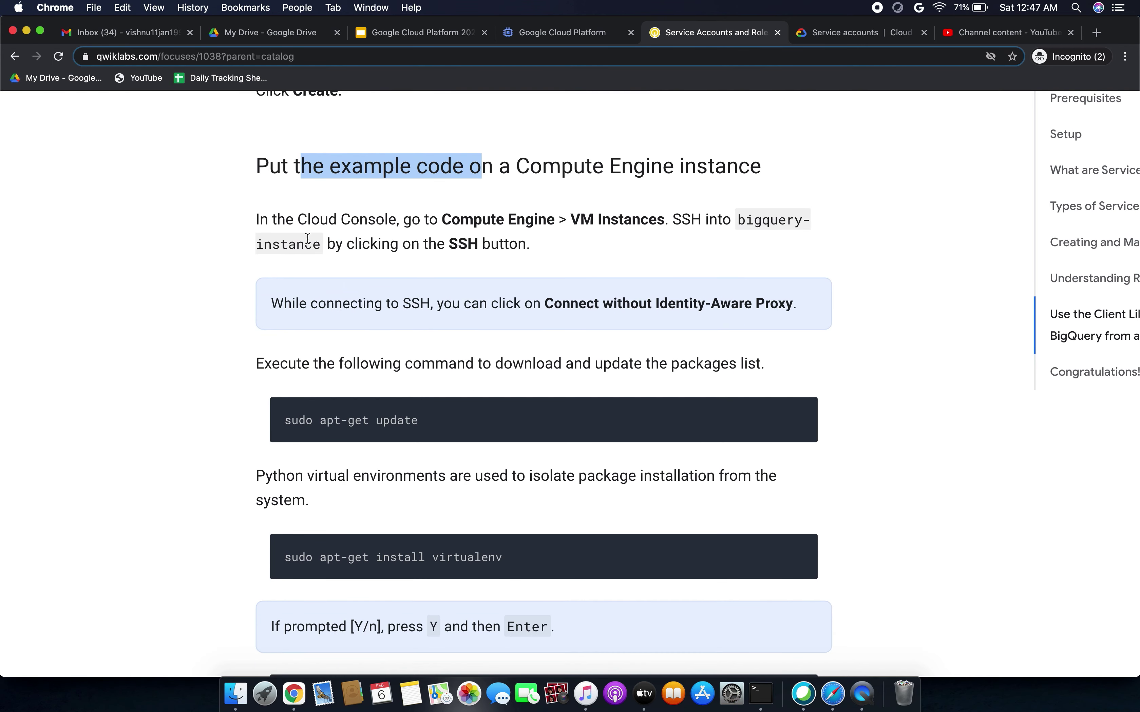
scroll(387, 290, "down", 1)
left_click_drag(311, 185, 531, 184)
left_click(623, 183)
left_click(565, 34)
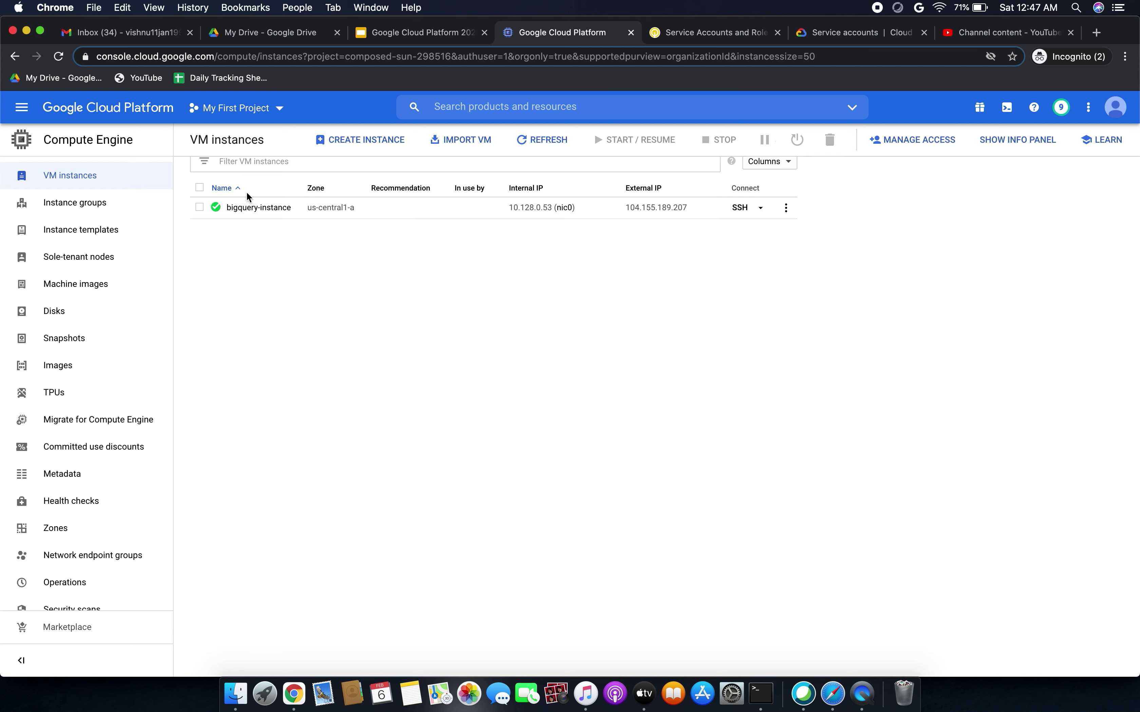
left_click(740, 209)
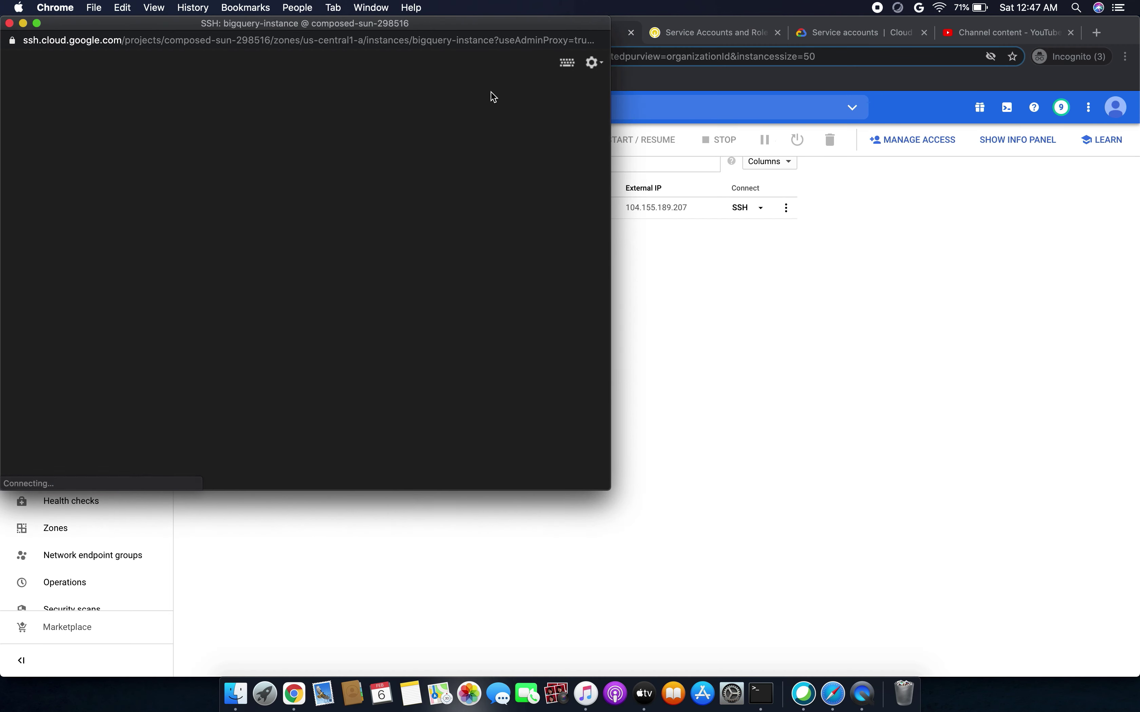
Move the SSH window below the VM instances list and widen it on both sides.
left_click_drag(479, 31, 690, 224)
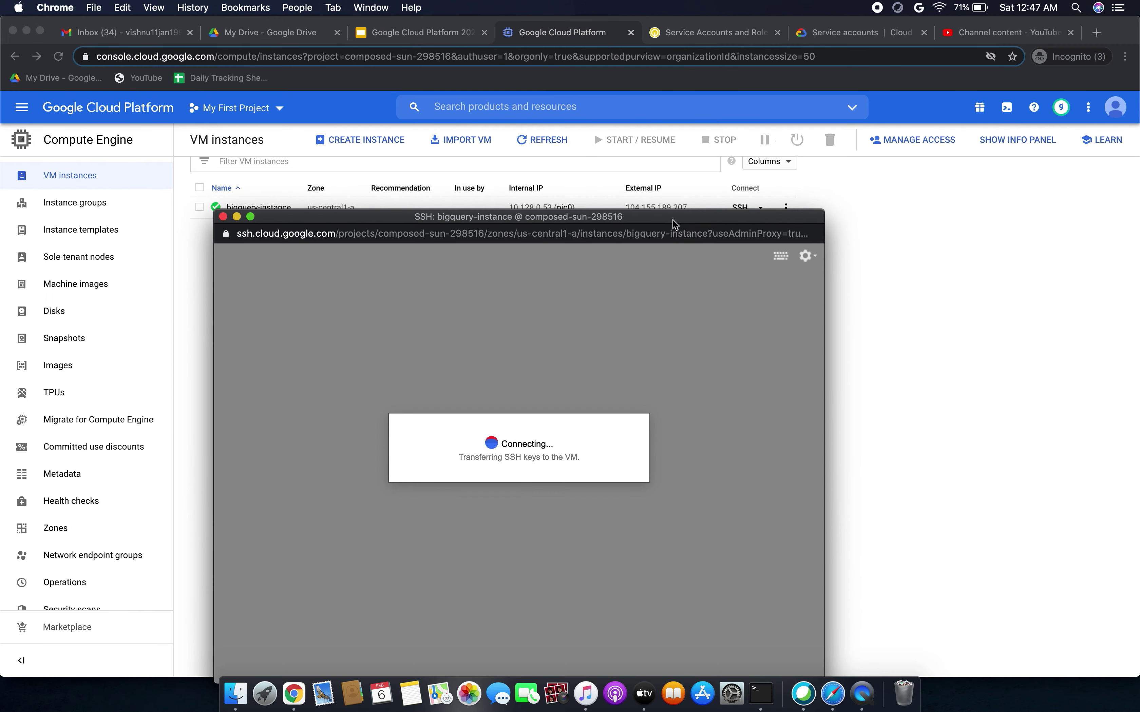
left_click_drag(616, 221, 670, 219)
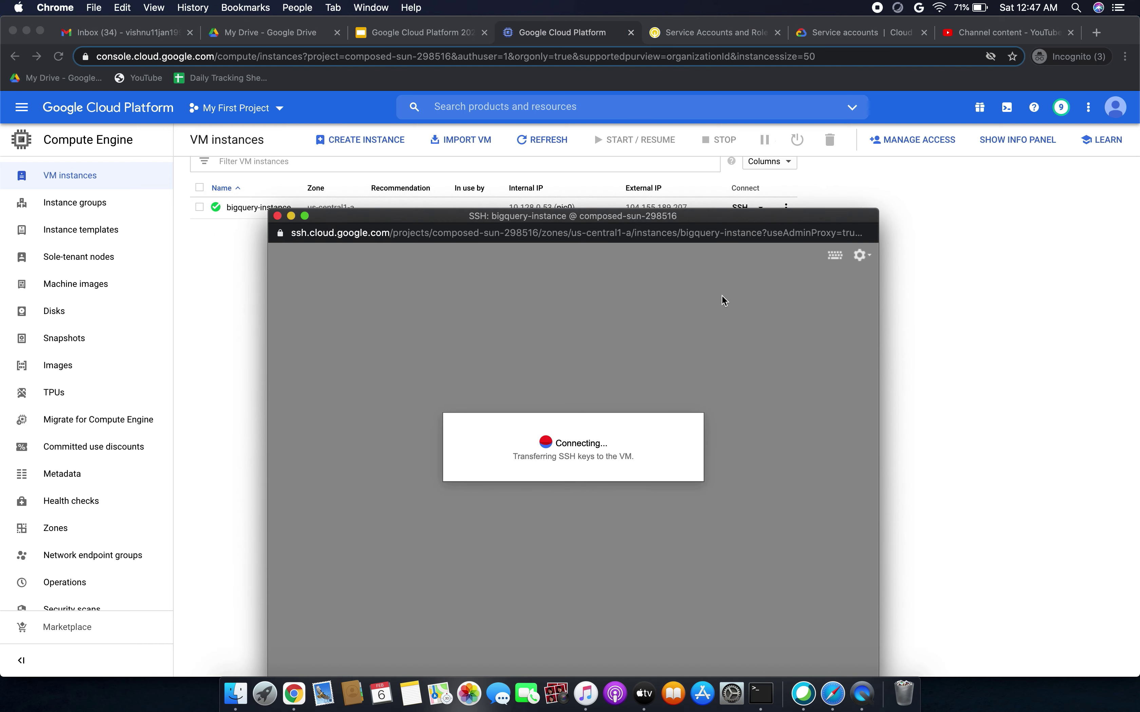
left_click_drag(878, 498, 1042, 498)
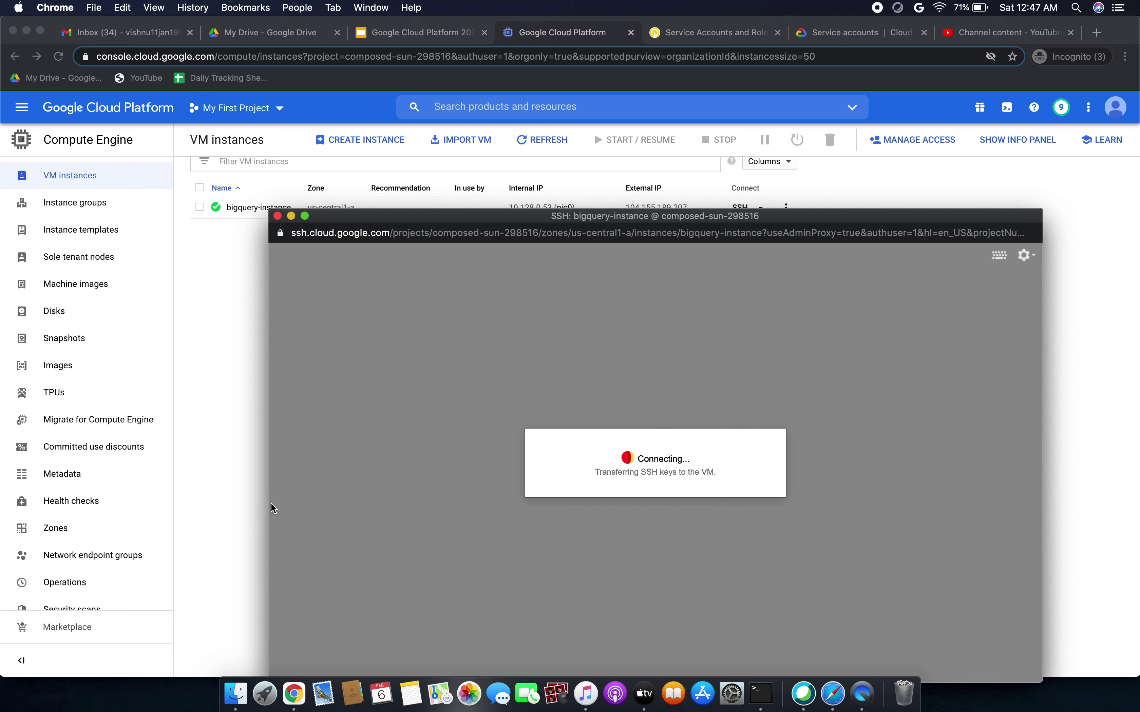
left_click_drag(268, 502, 69, 499)
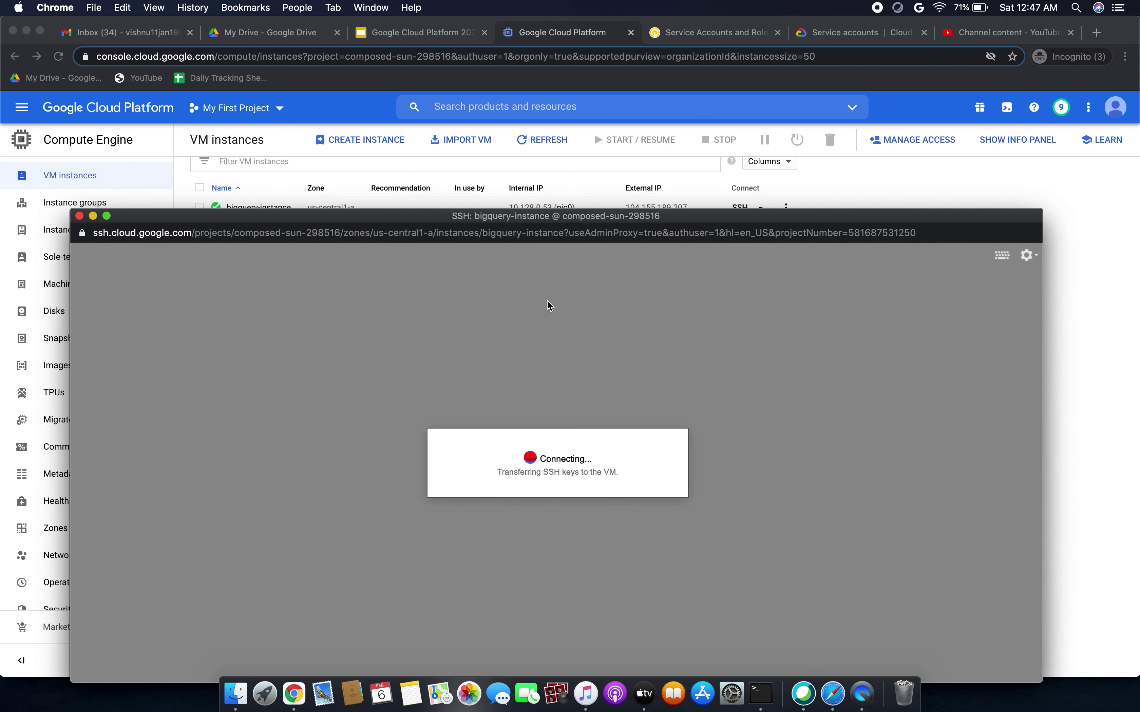
Detach the Qwiklabs lab page into its own browser window and narrow that window.
left_click(691, 36)
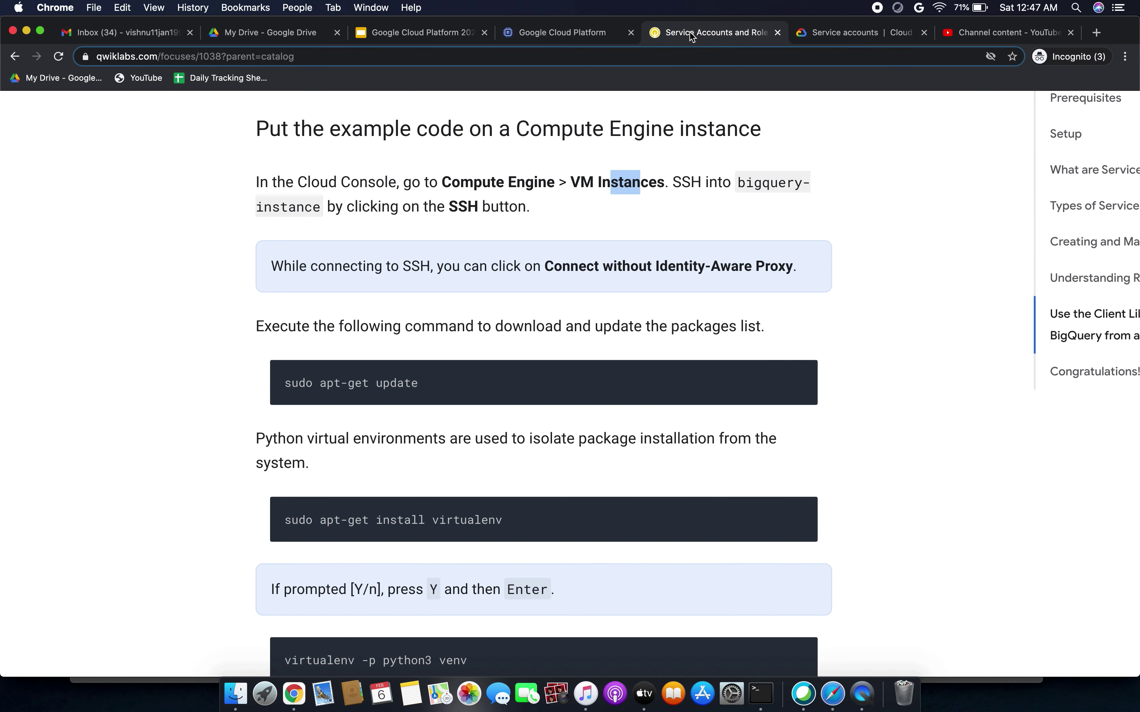
left_click_drag(686, 37, 660, 57)
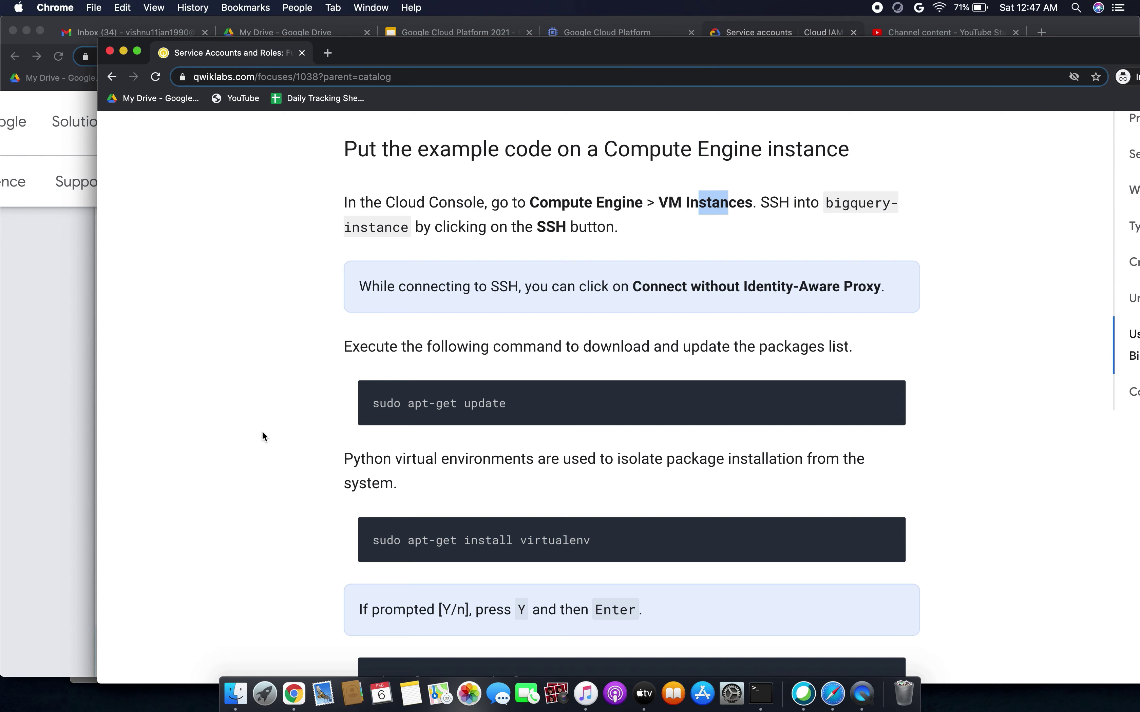
left_click_drag(97, 465, 336, 469)
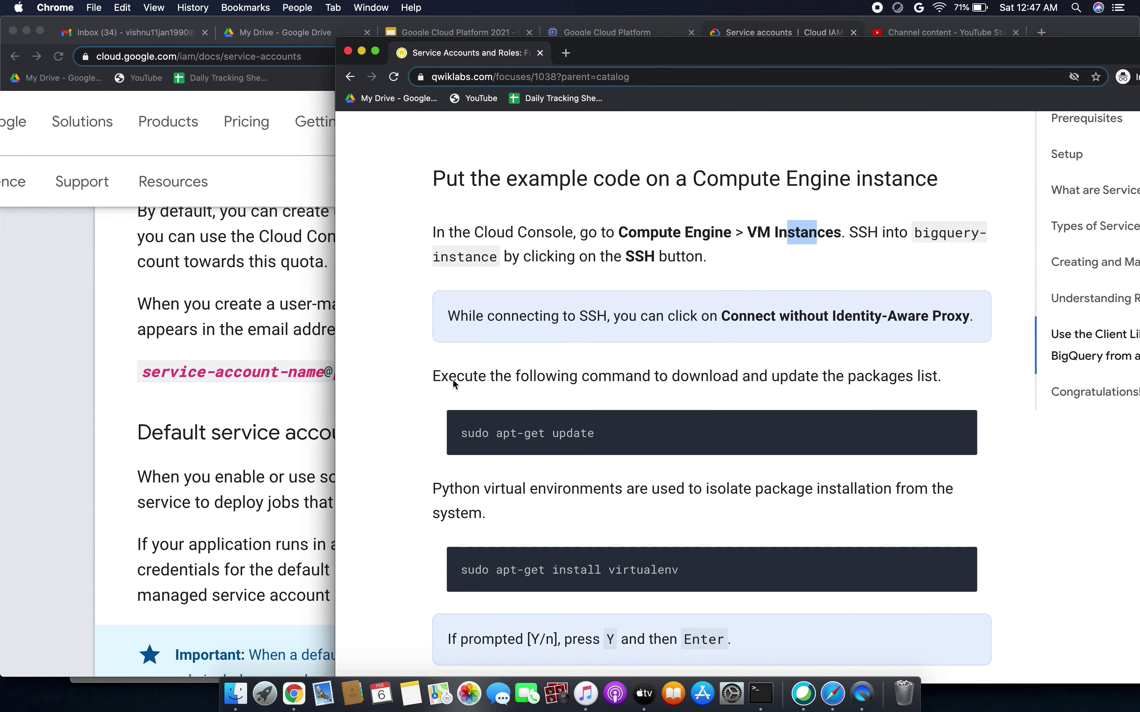
Reduce the Qwiklabs lab window to a compact size and place it over the service accounts documentation.
key("ctrl+alt+c")
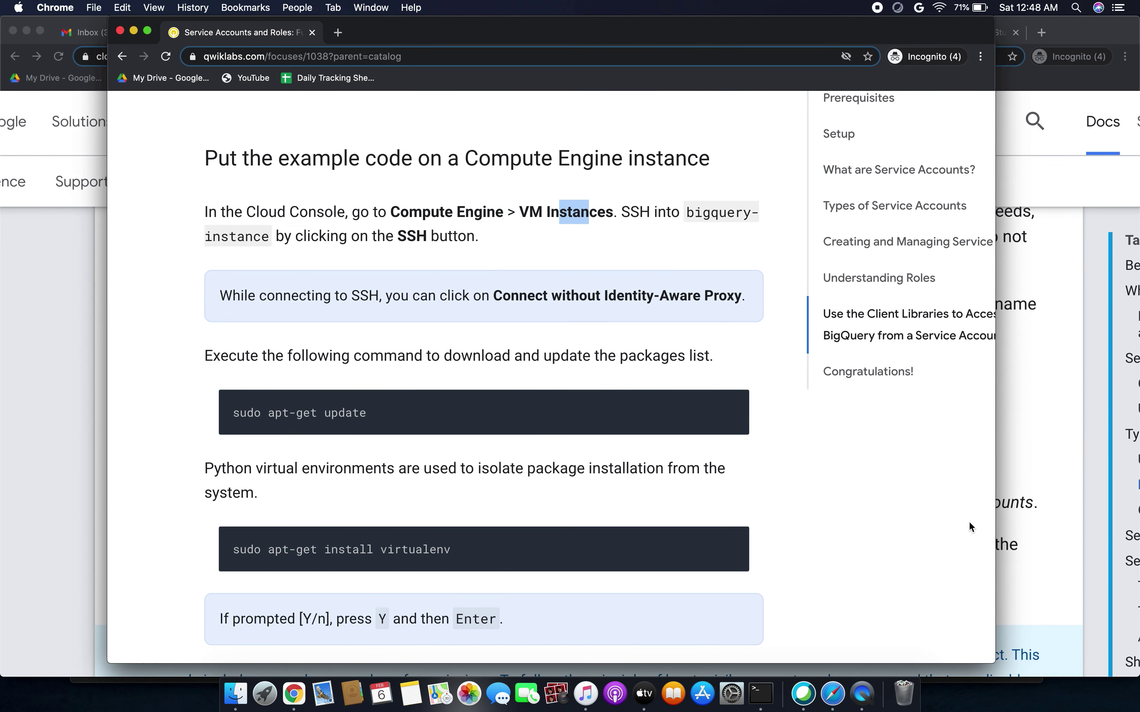
left_click_drag(661, 664, 645, 447)
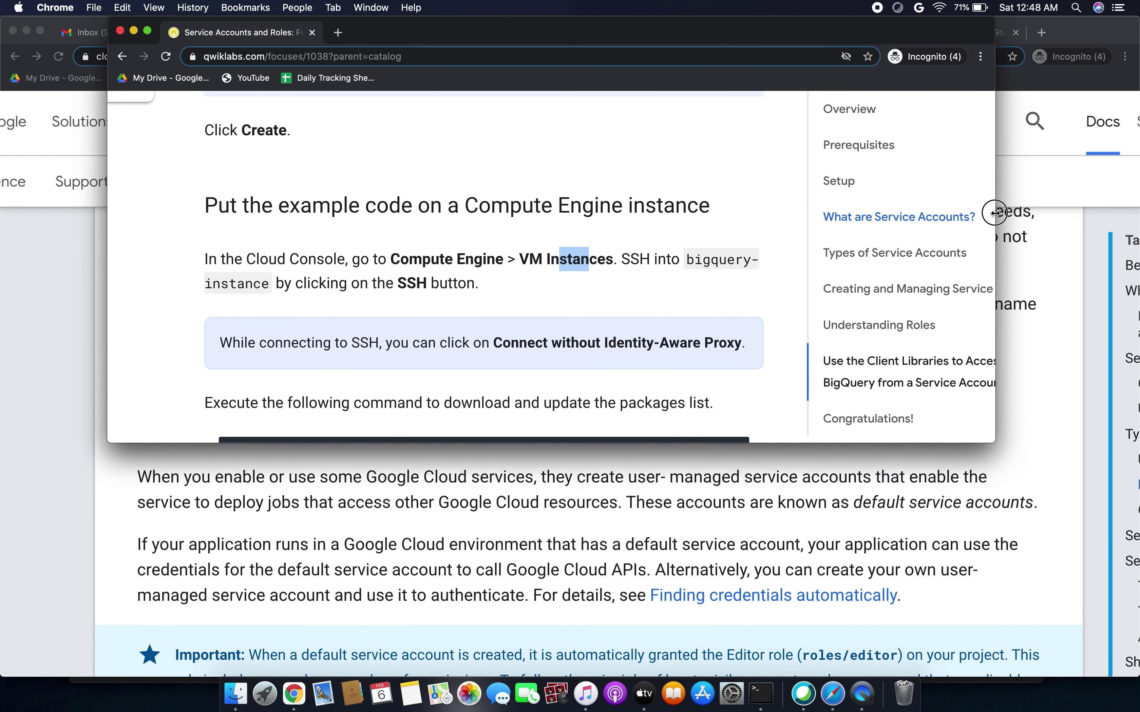
left_click_drag(994, 214, 1045, 207)
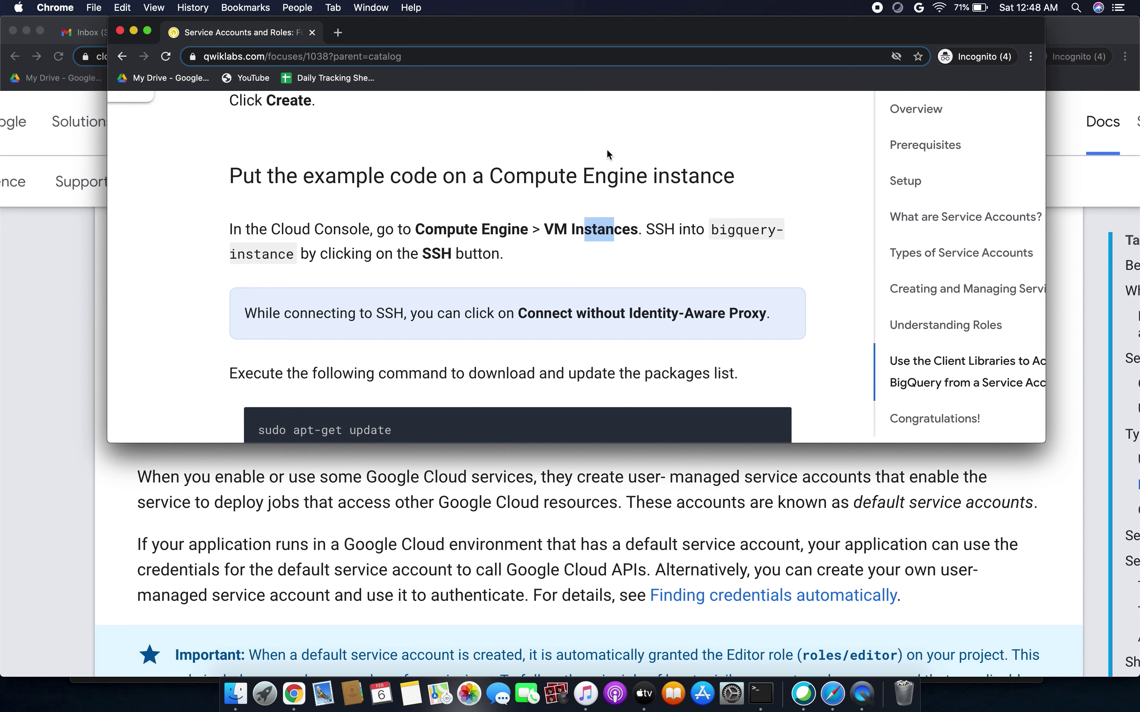
left_click_drag(281, 30, 276, 18)
left_click(349, 117)
left_click_drag(349, 116, 449, 158)
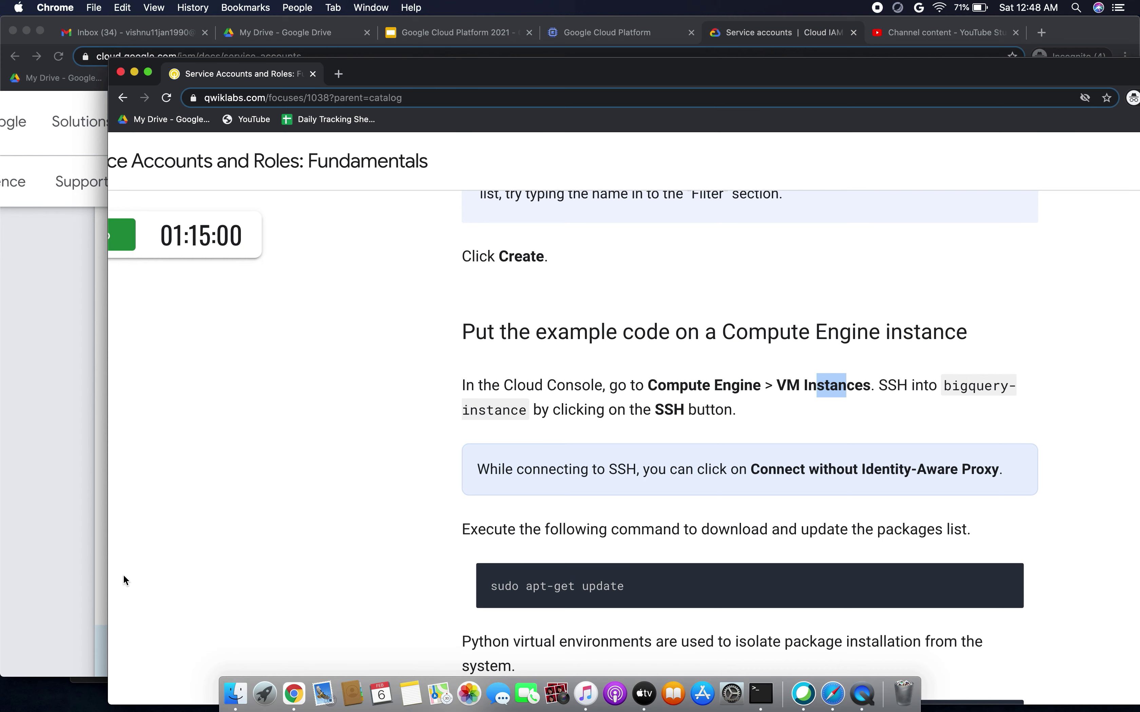
left_click_drag(111, 573, 291, 573)
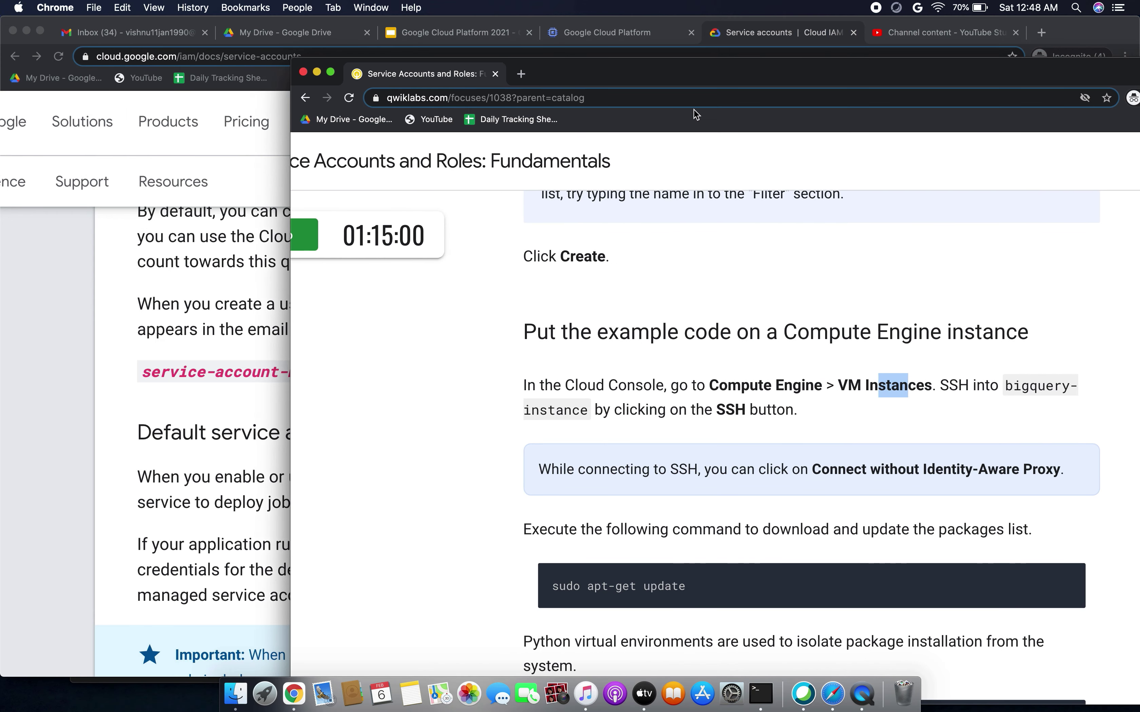
left_click_drag(694, 58, 726, 259)
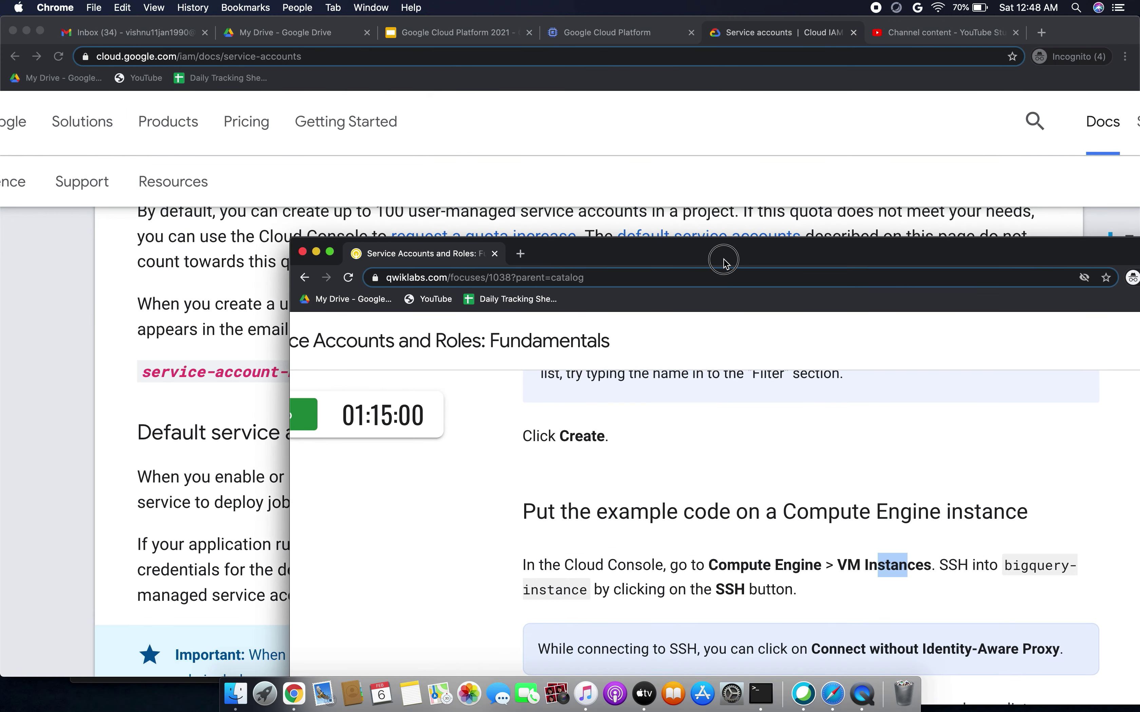
double_click(725, 259)
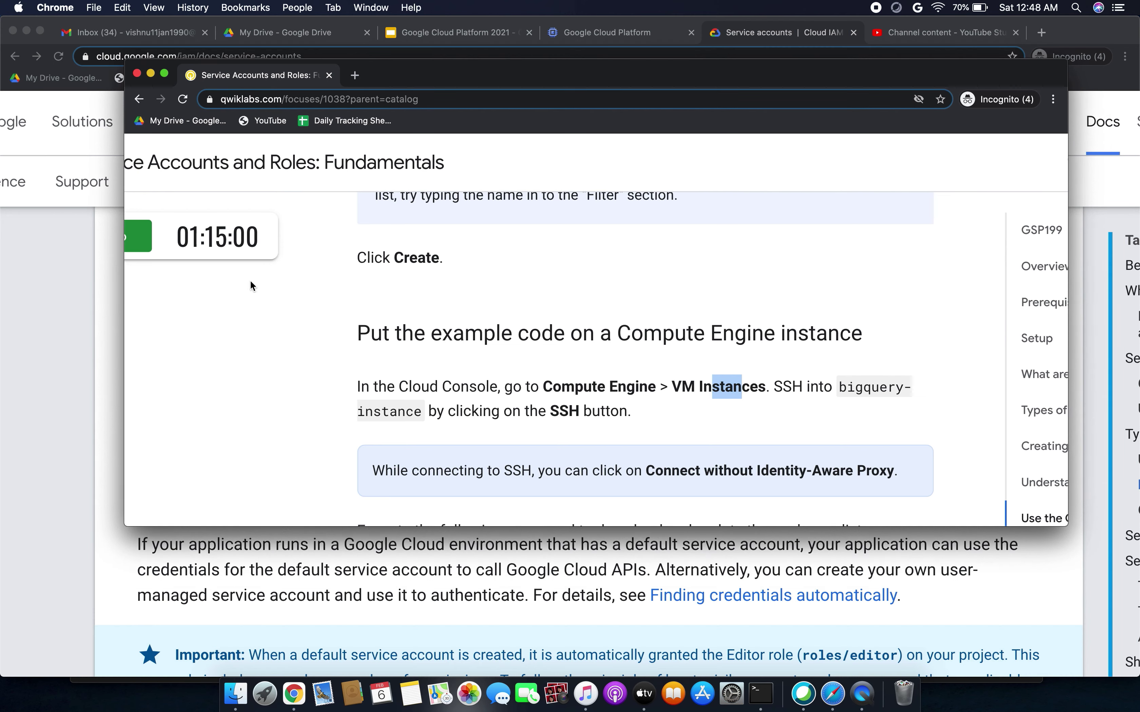
Minimize the service accounts documentation window and bring the lab window in front of the SSH session.
left_click(30, 346)
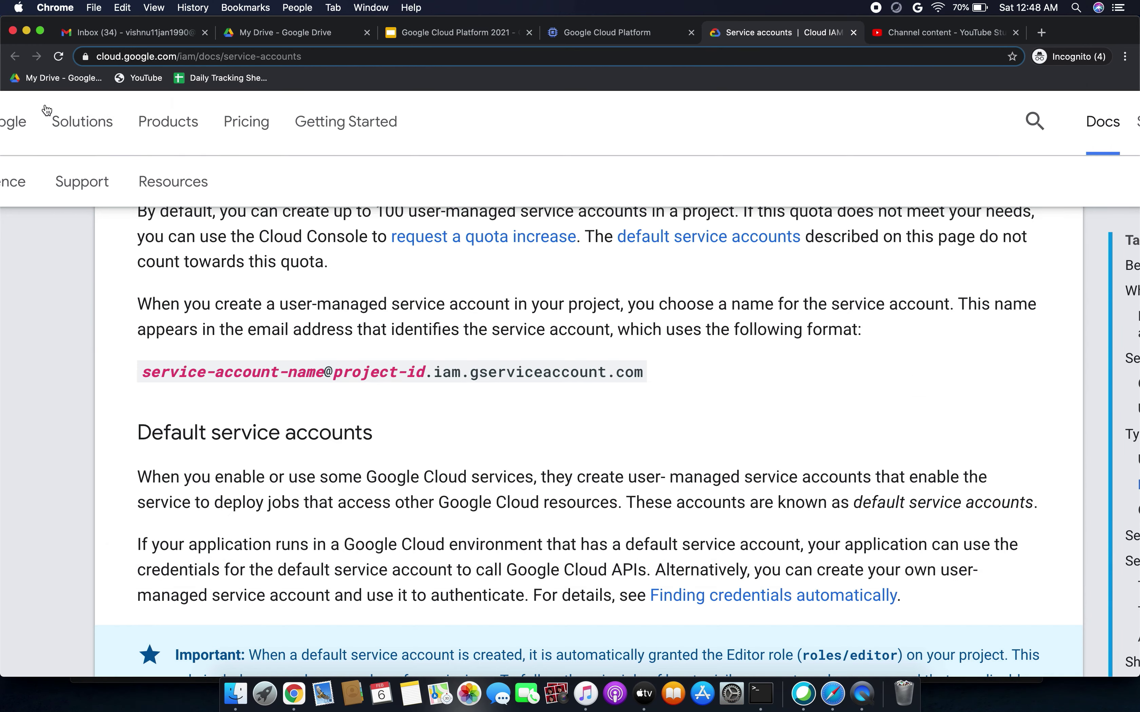
left_click(27, 31)
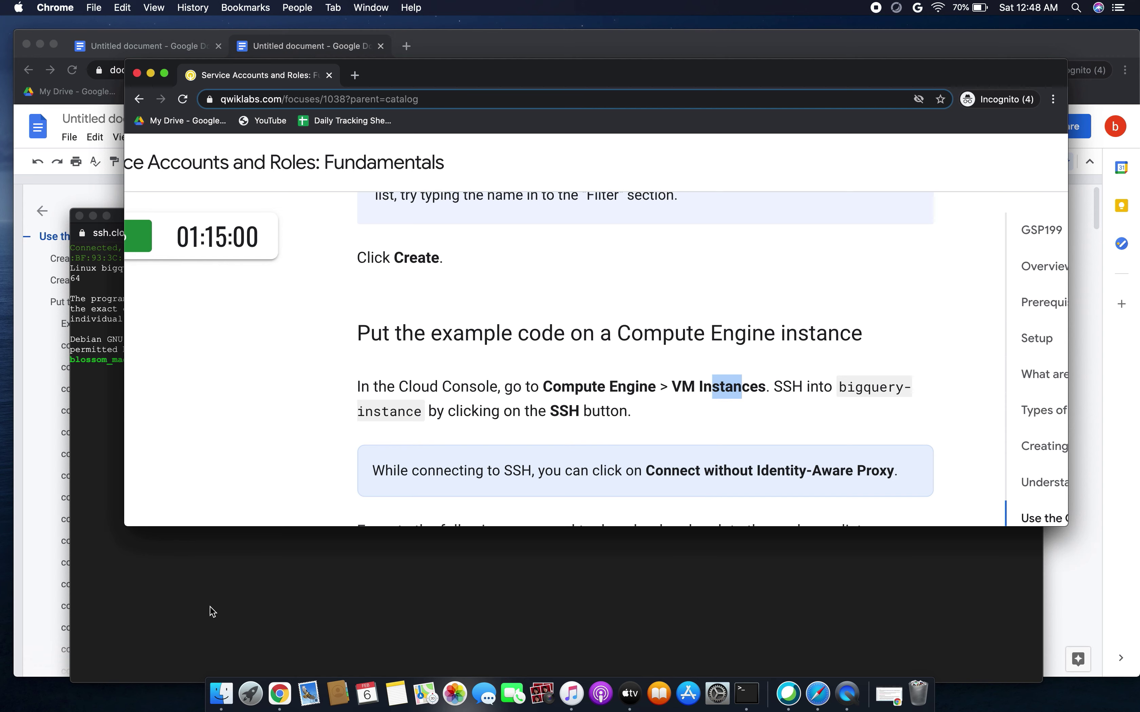
left_click(212, 611)
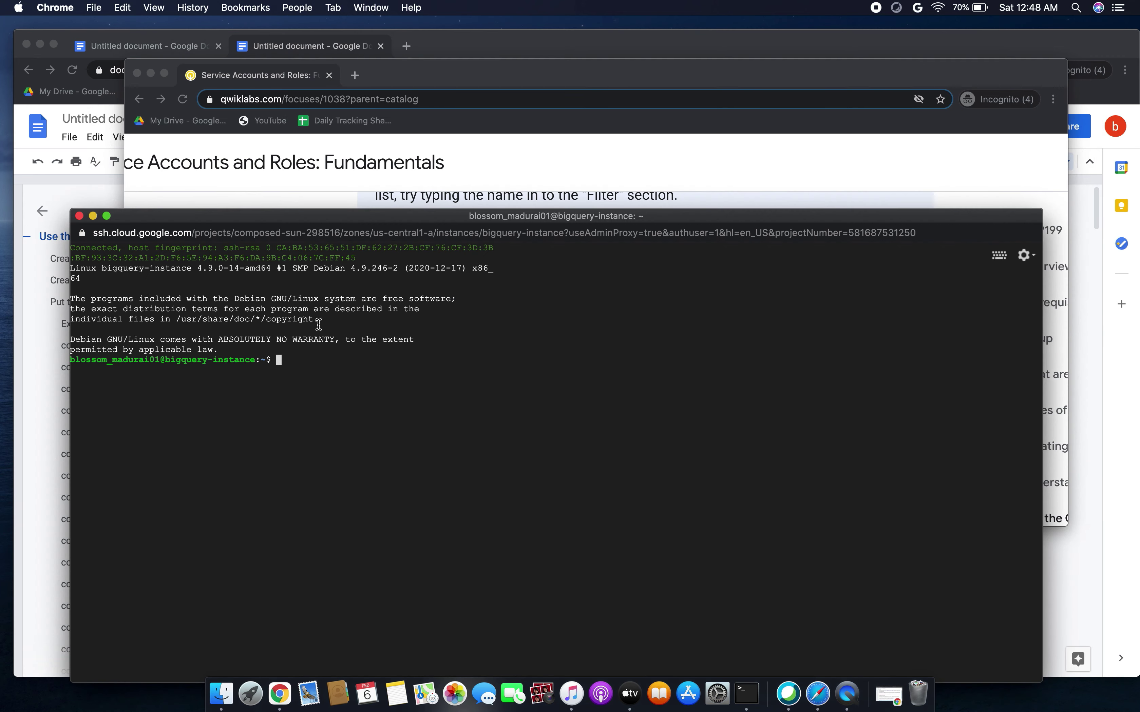
left_click(500, 106)
left_click(399, 617)
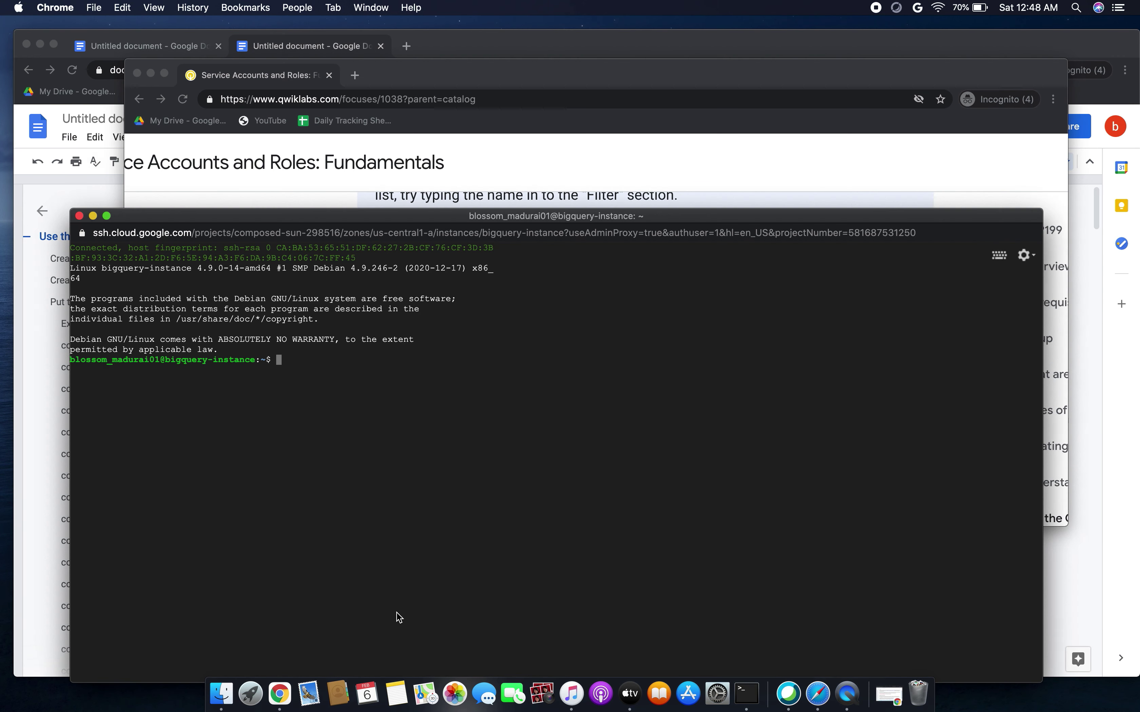
left_click(598, 157)
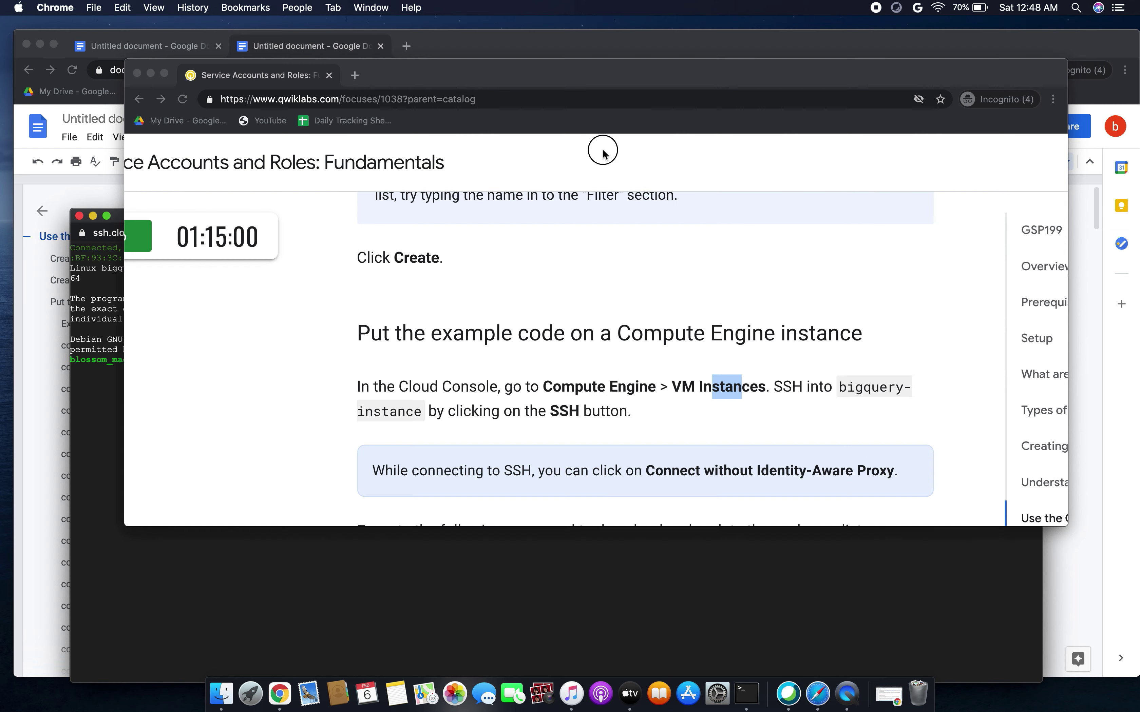
Copy the package list update command from the lab and run sudo apt-get update in the SSH session.
scroll(492, 375, "down", 4)
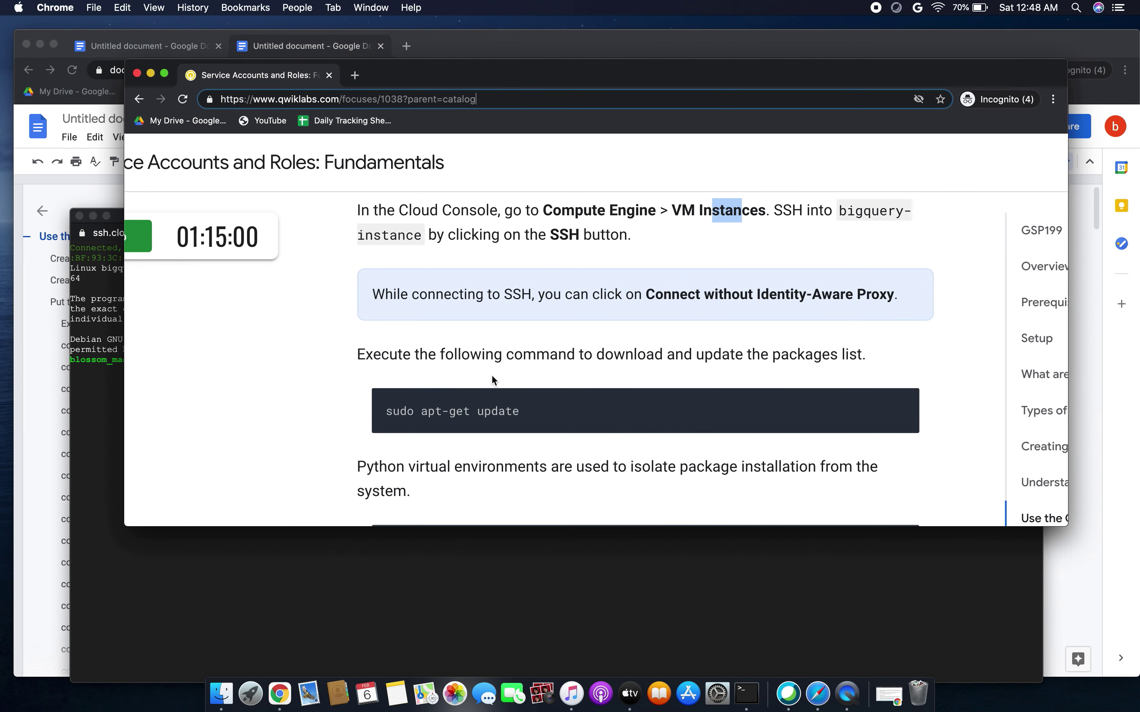
mouse_move(899, 416)
left_click(899, 408)
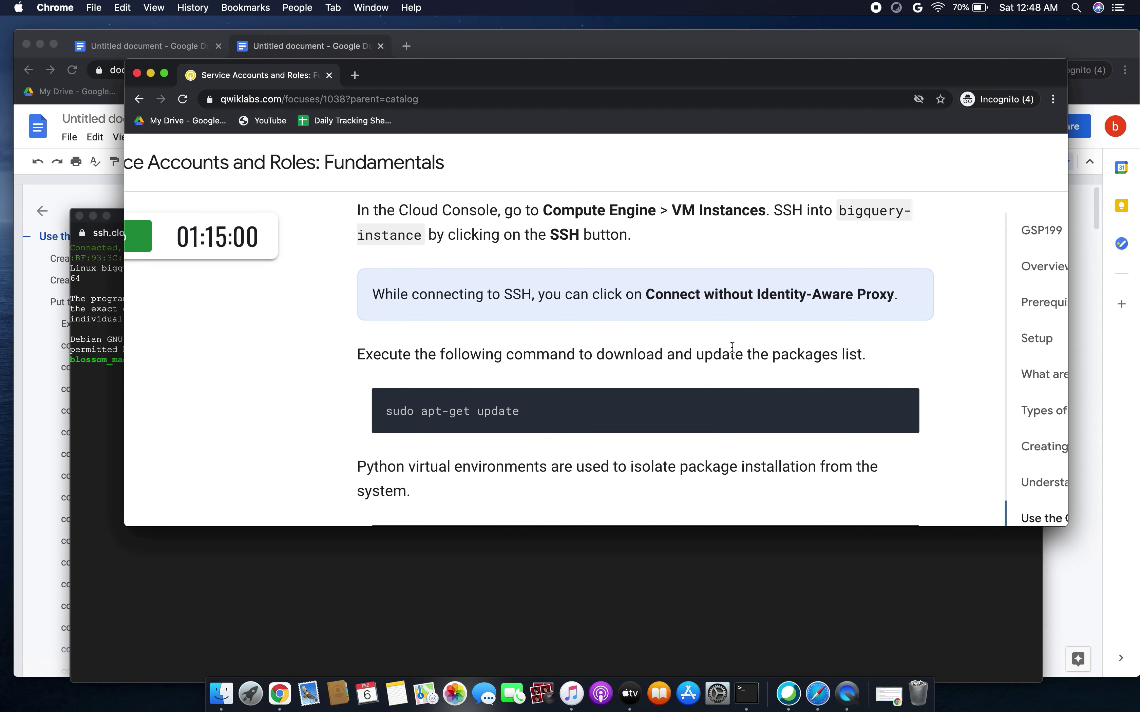
scroll(732, 351, "up", 2)
scroll(659, 424, "down", 4)
left_click(512, 591)
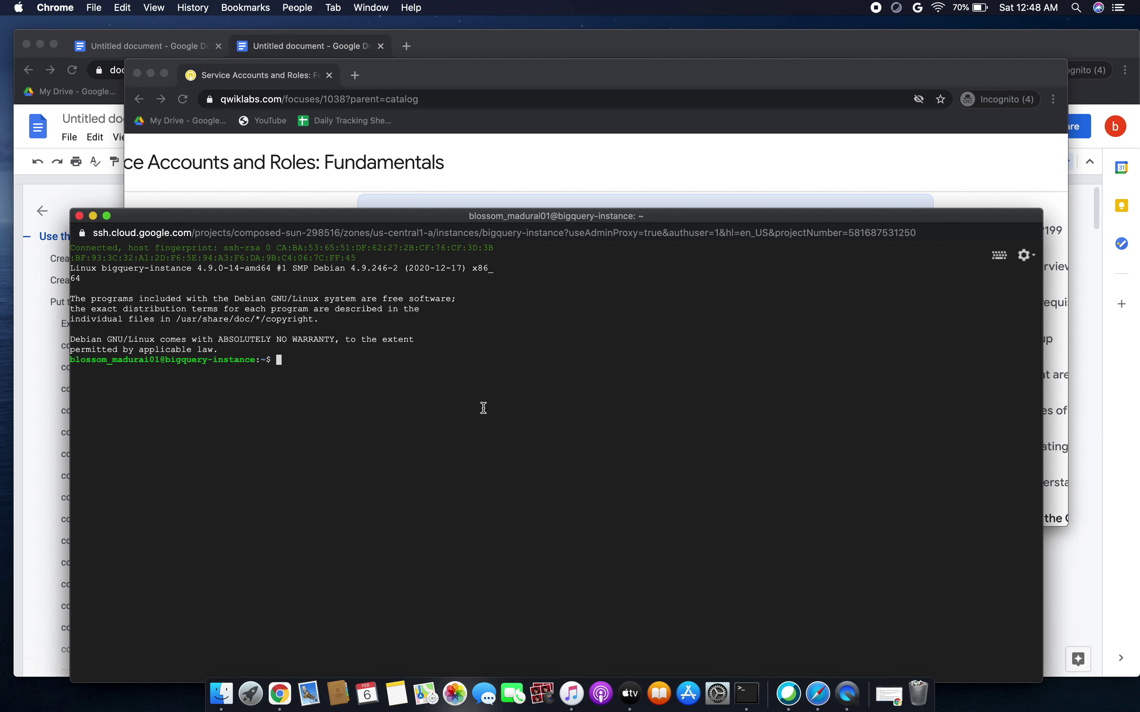
key("super+v")
key("Return")
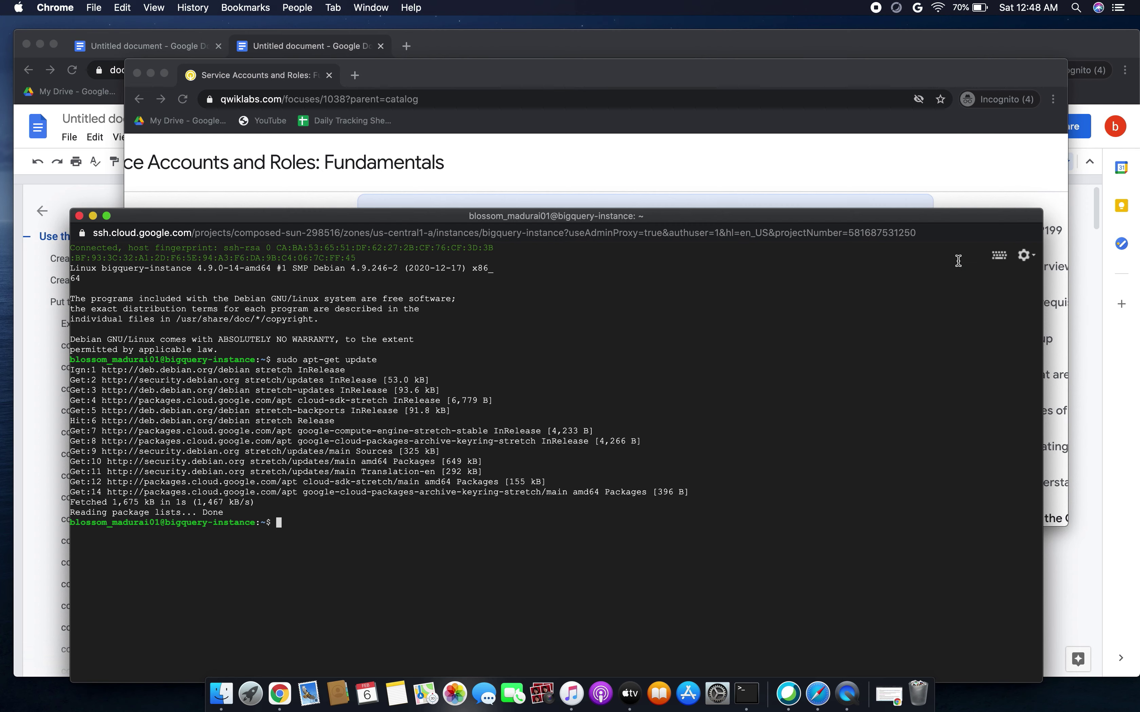
Copy the lab's sudo apt-get install virtualenv command, run it in the SSH session and answer Y to continue.
left_click(886, 155)
scroll(598, 368, "down", 2)
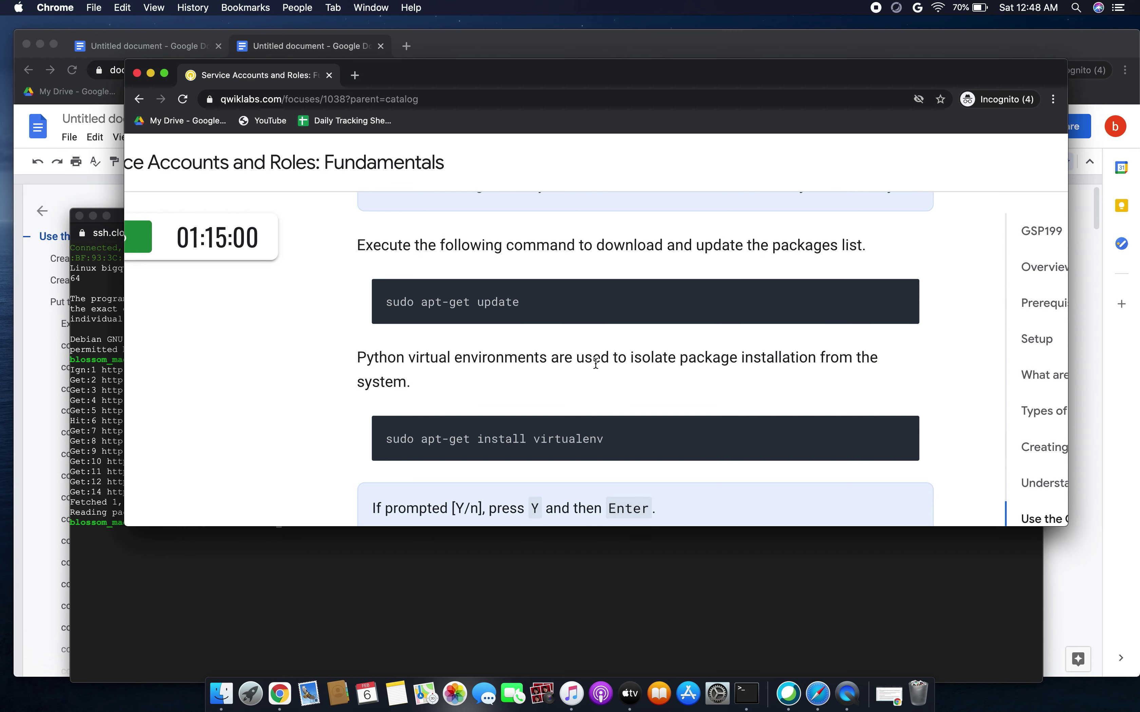
scroll(465, 365, "up", 2)
scroll(457, 396, "down", 3)
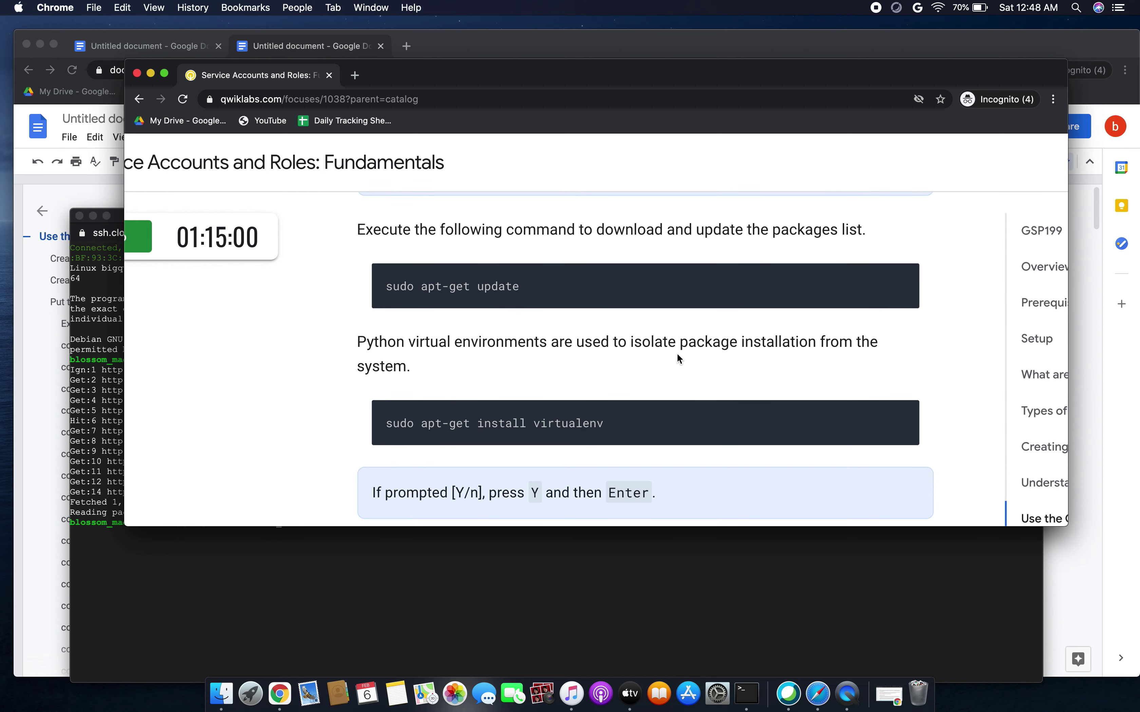
scroll(677, 358, "down", 2)
left_click(899, 378)
left_click(581, 602)
key("super+v")
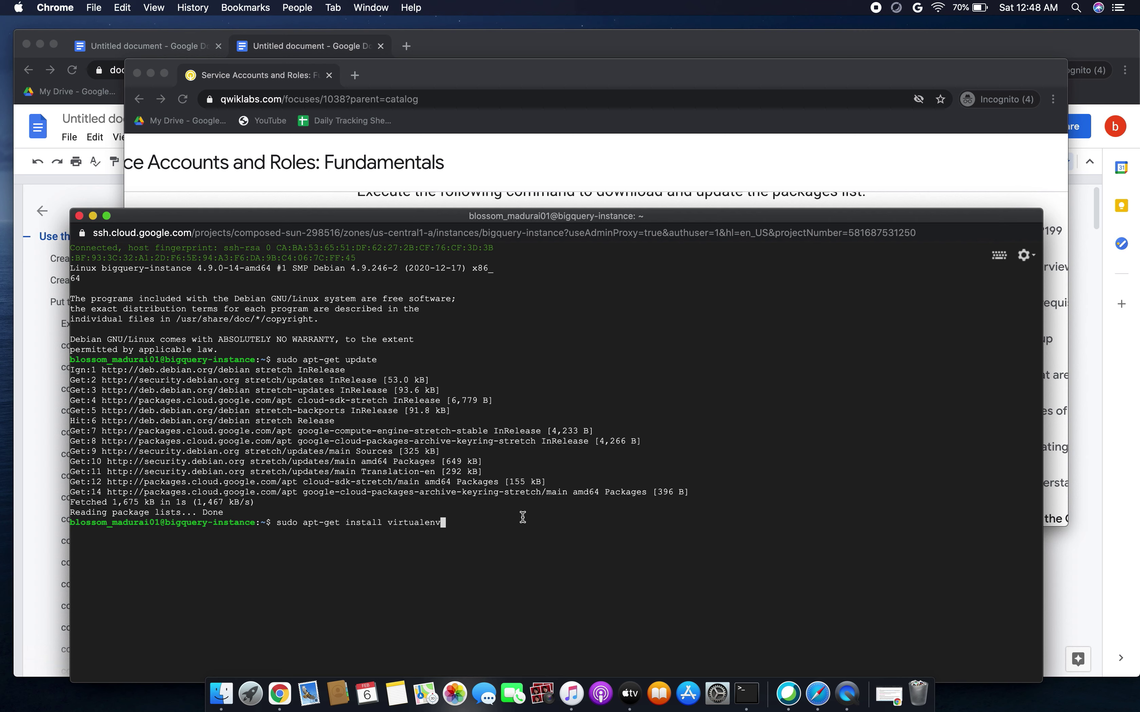
key("Return")
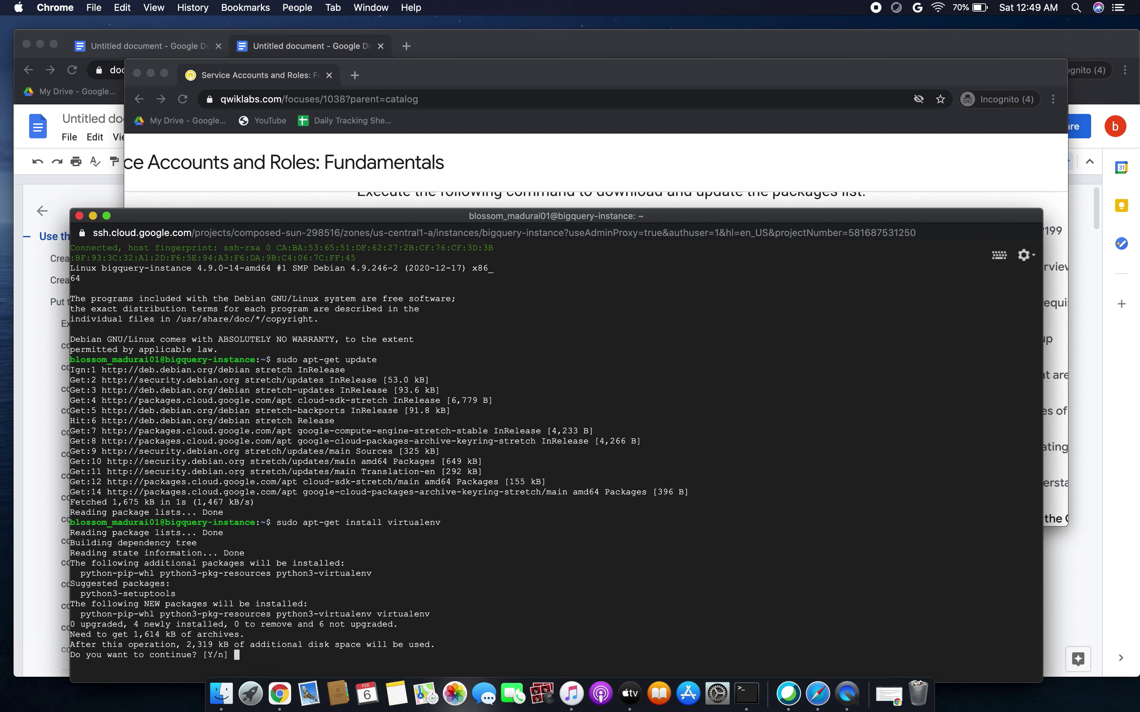
key("Return")
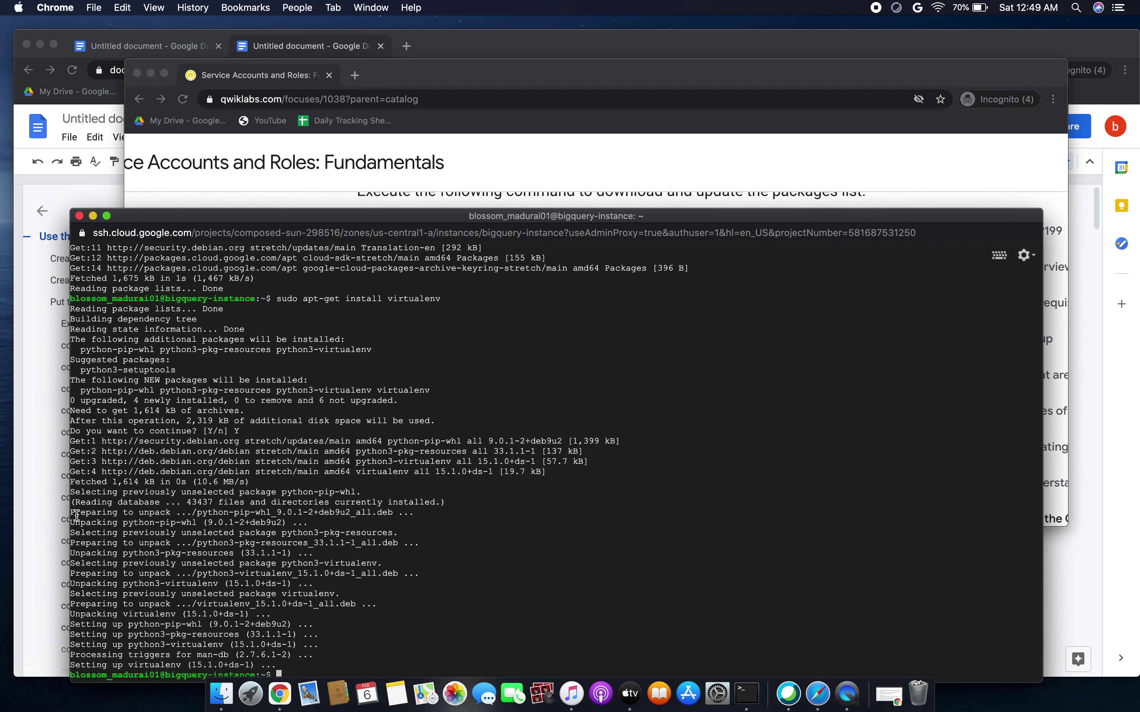
Widen the SSH window on its left side and enlarge the terminal text by two zoom levels.
left_click_drag(69, 515, 26, 498)
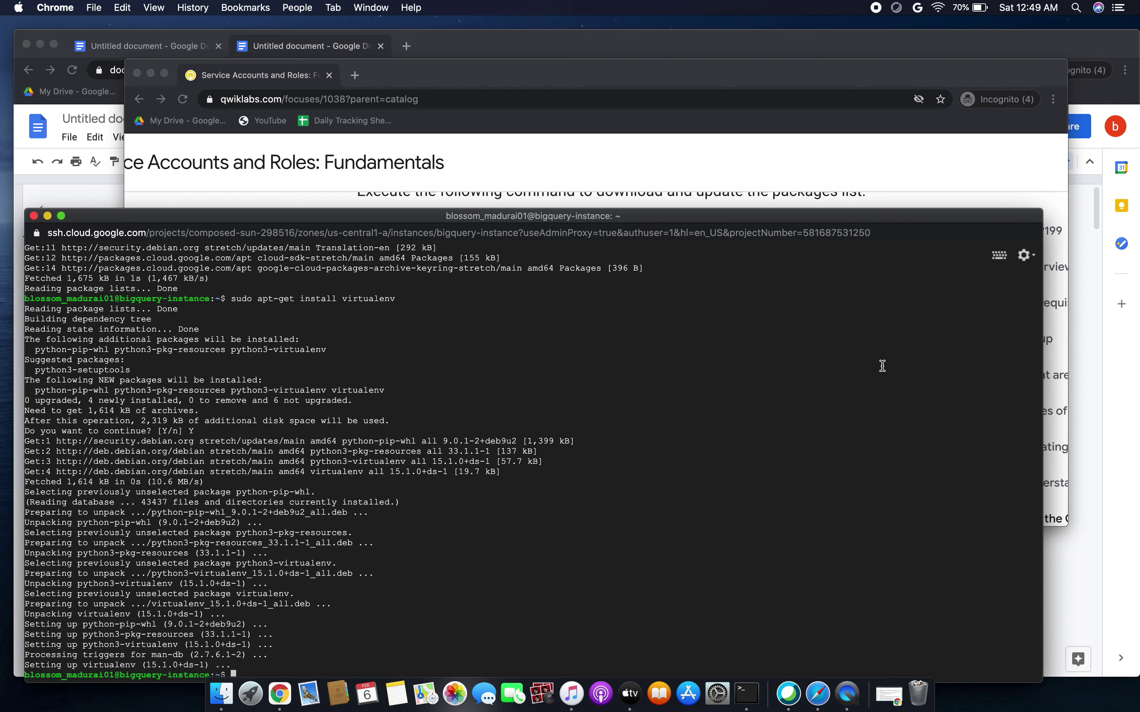
key("super+equal")
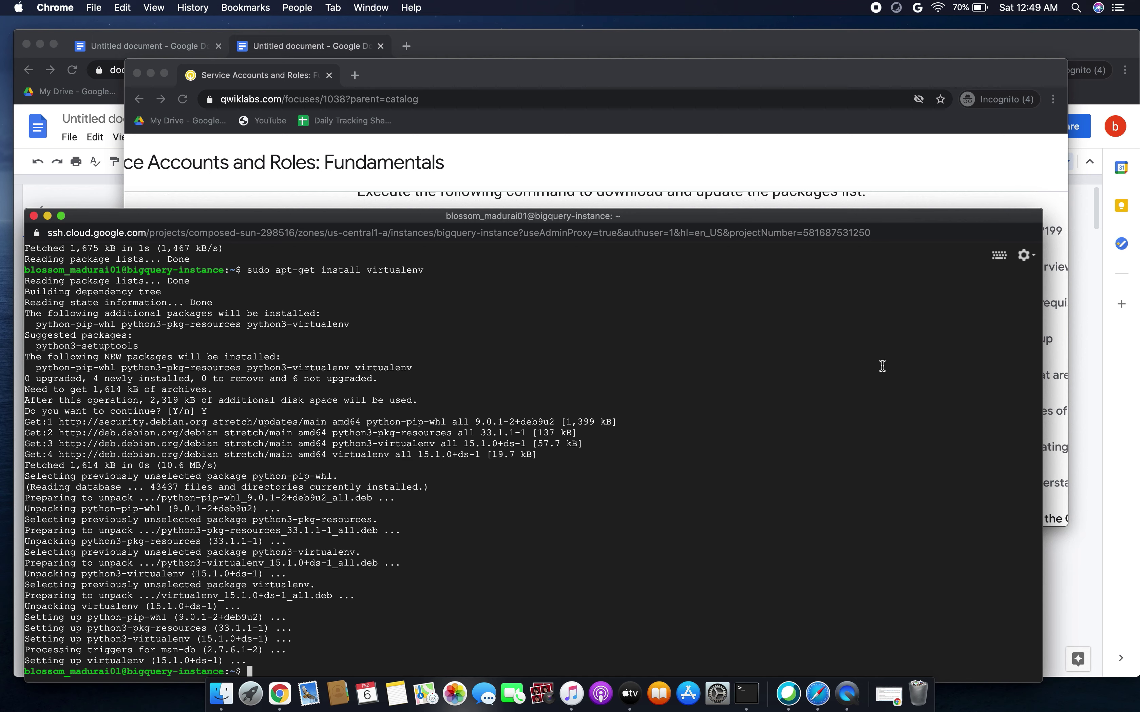
left_click(908, 190)
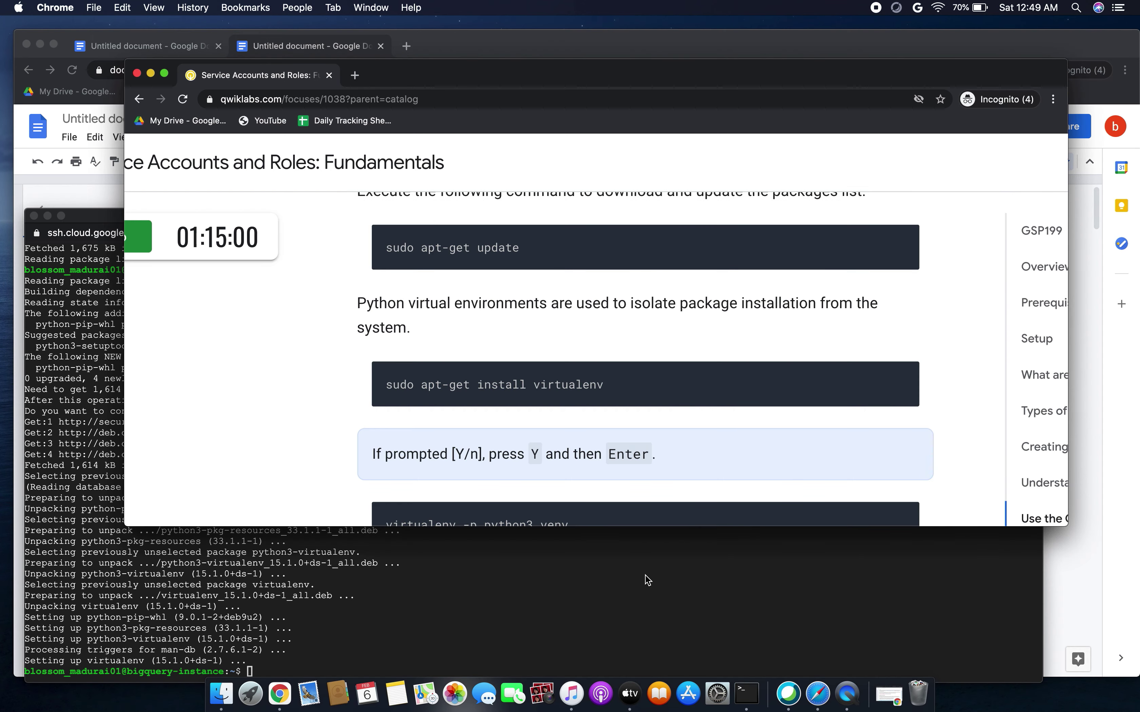
left_click(550, 617)
key("super+equal")
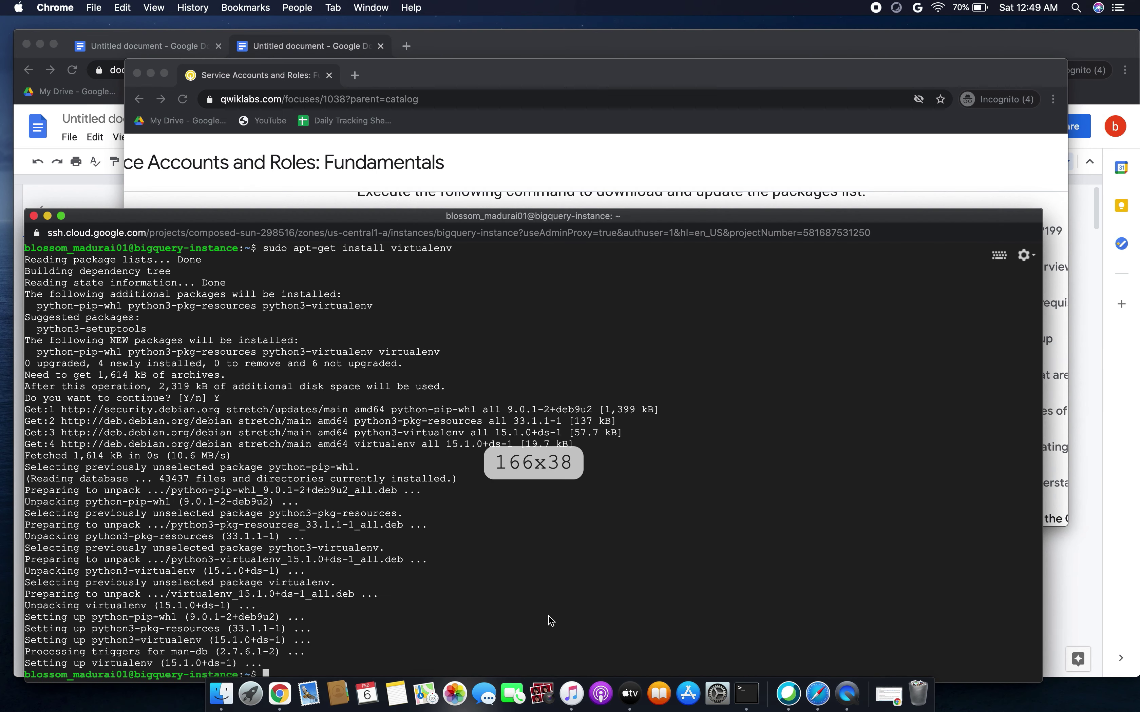
Copy the lab's virtual environment command, raise the SSH window and run virtualenv -p python3 venv in it.
left_click(598, 200)
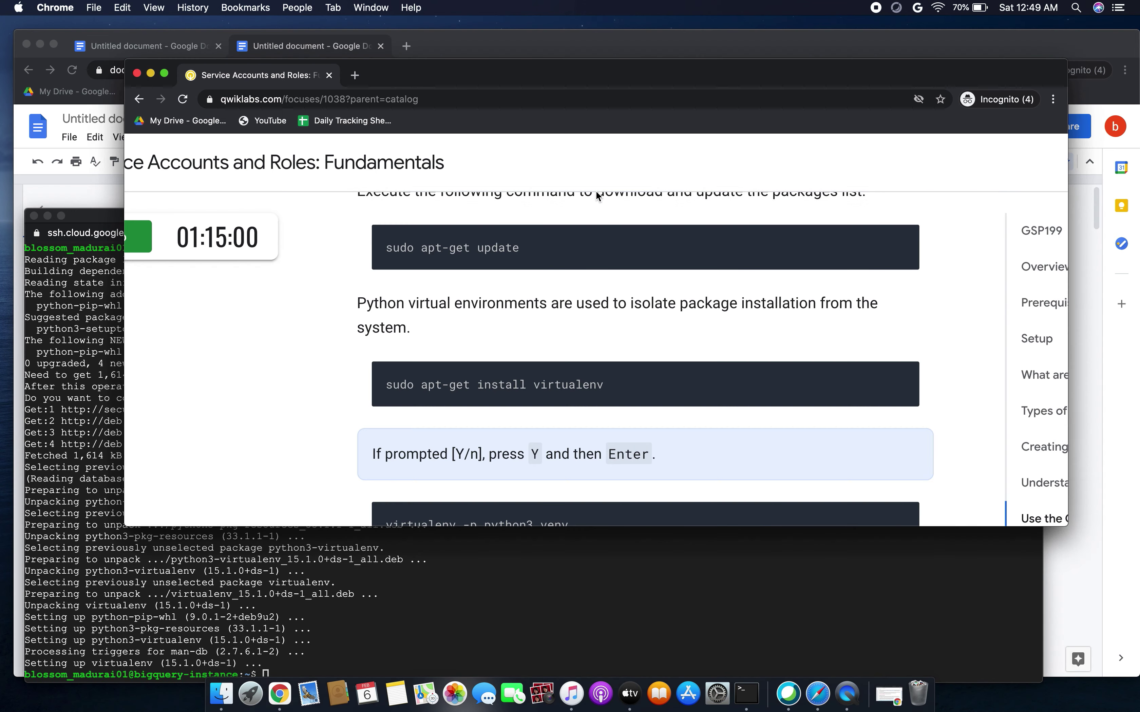
scroll(601, 377, "down", 1)
scroll(542, 401, "up", 1)
left_click_drag(455, 438, 510, 438)
scroll(452, 414, "down", 3)
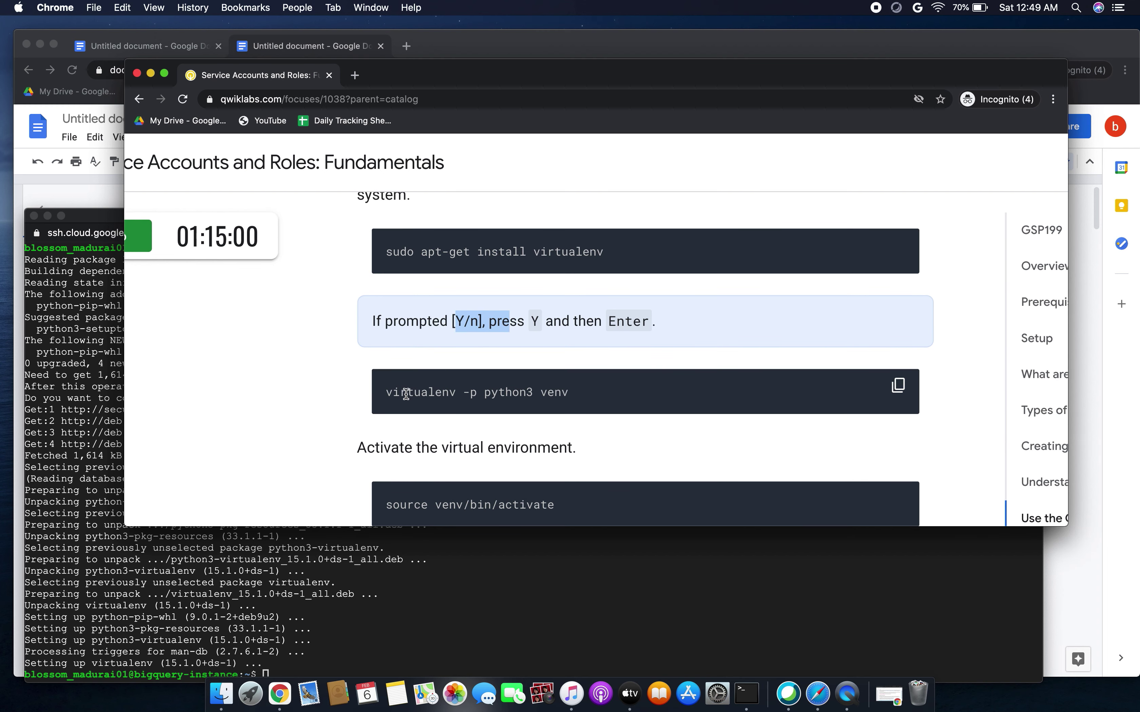
scroll(471, 410, "down", 1)
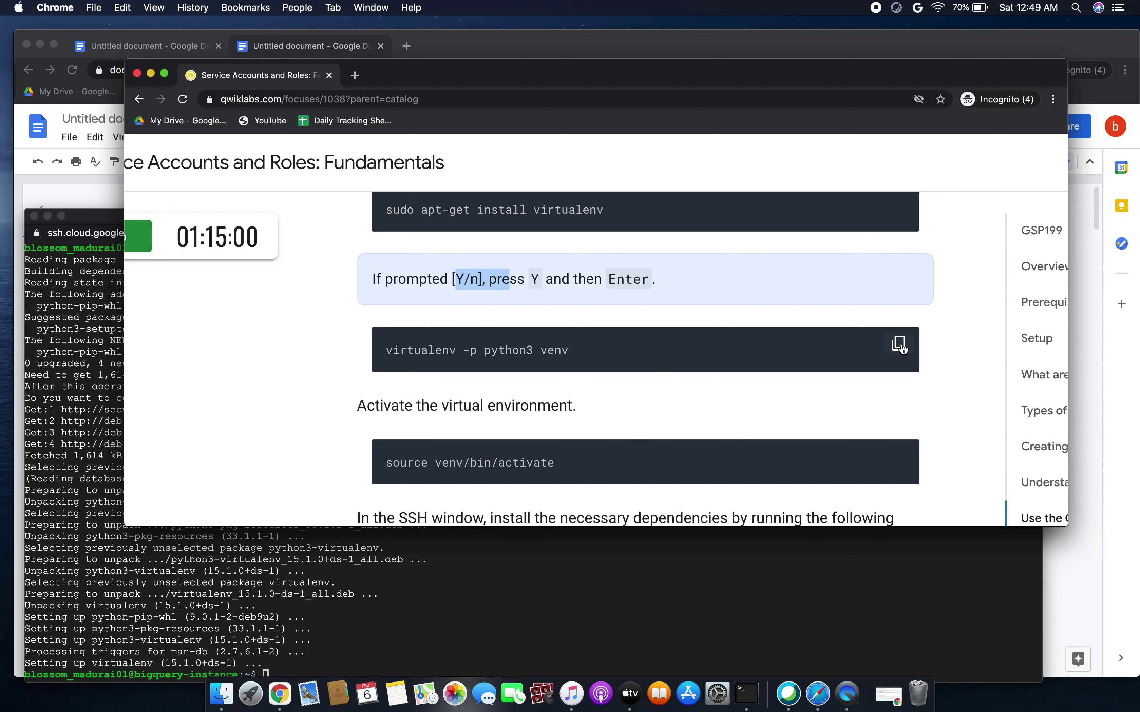
left_click(900, 348)
left_click(411, 664)
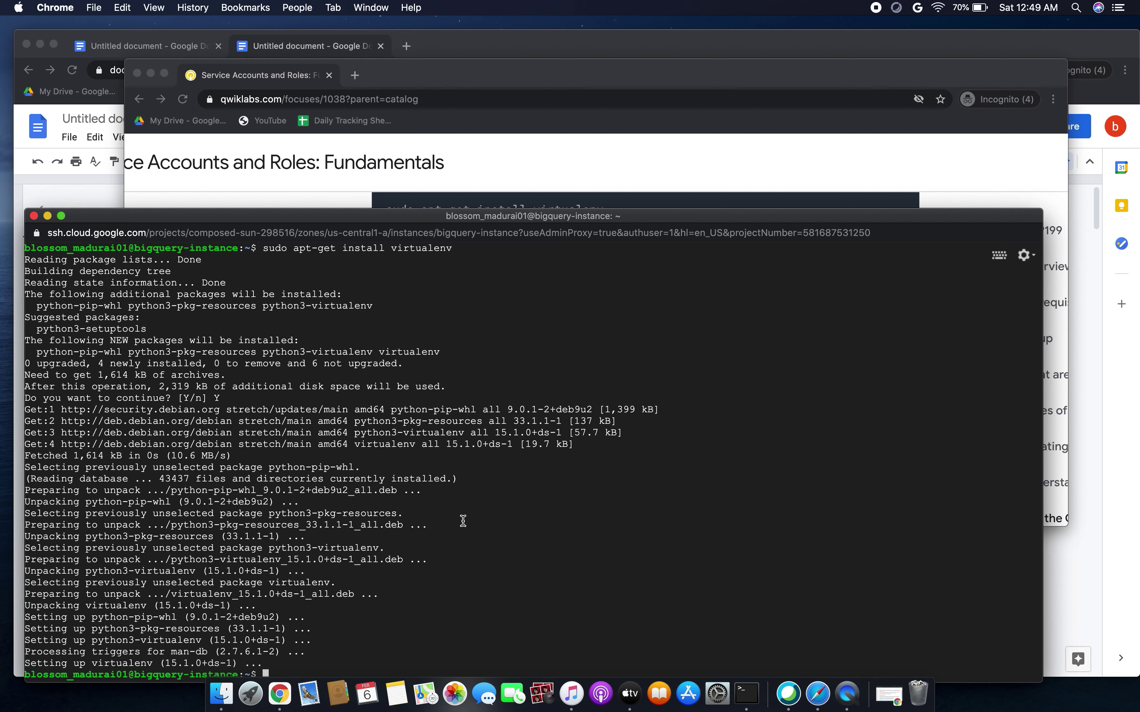
left_click_drag(642, 224, 644, 130)
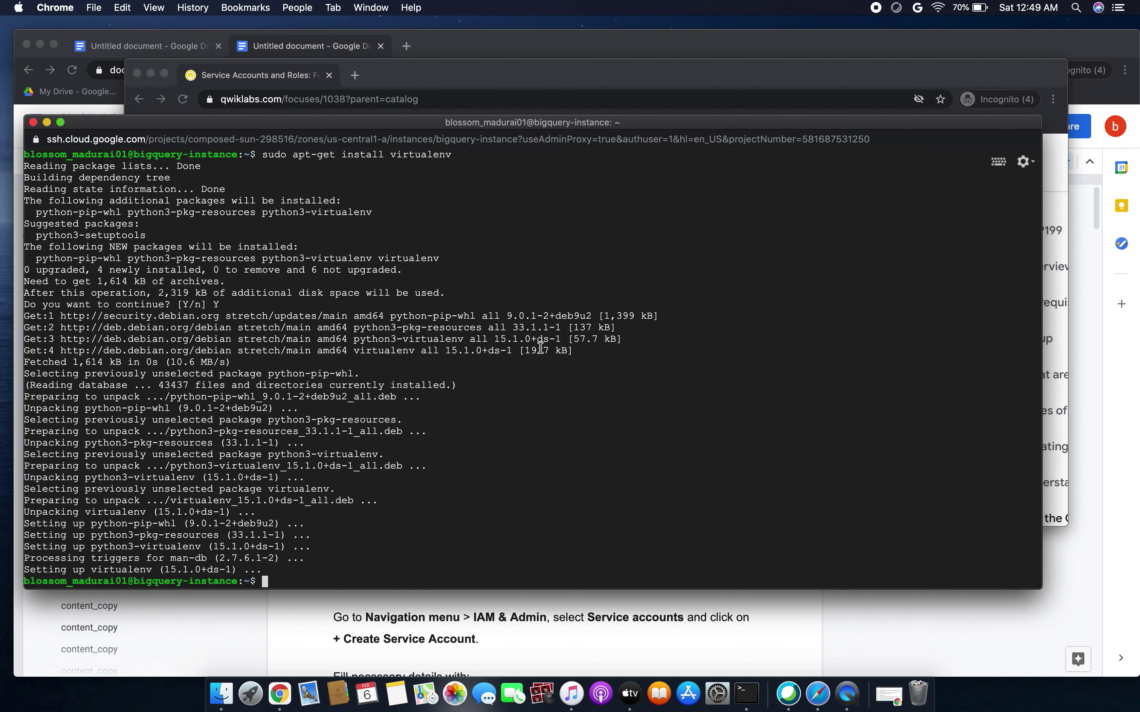
key("super+v")
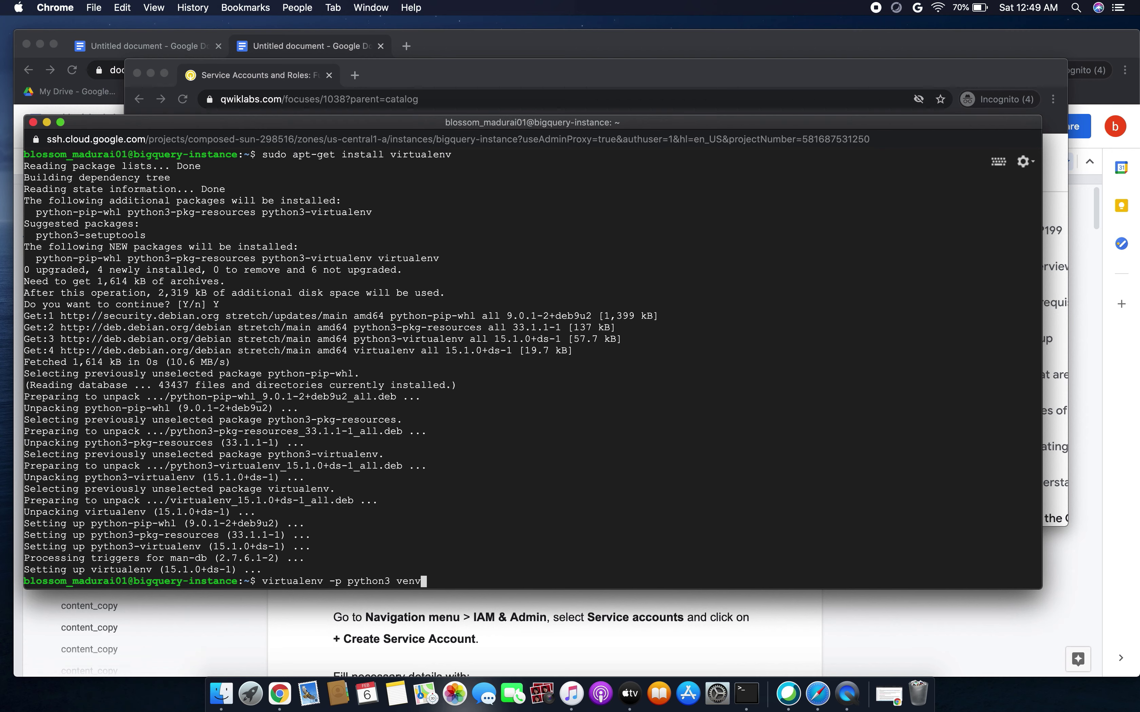
key("Return")
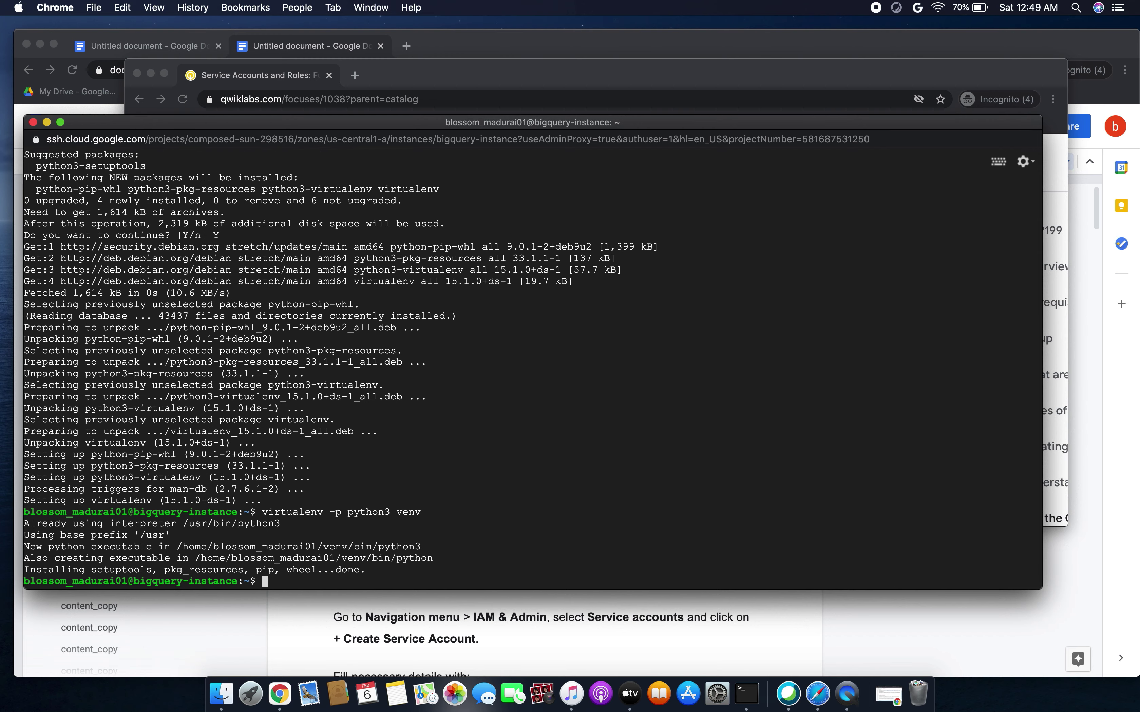
Minimize the Google Docs window and move the lab window up to the upper edge of the desktop.
left_click(580, 603)
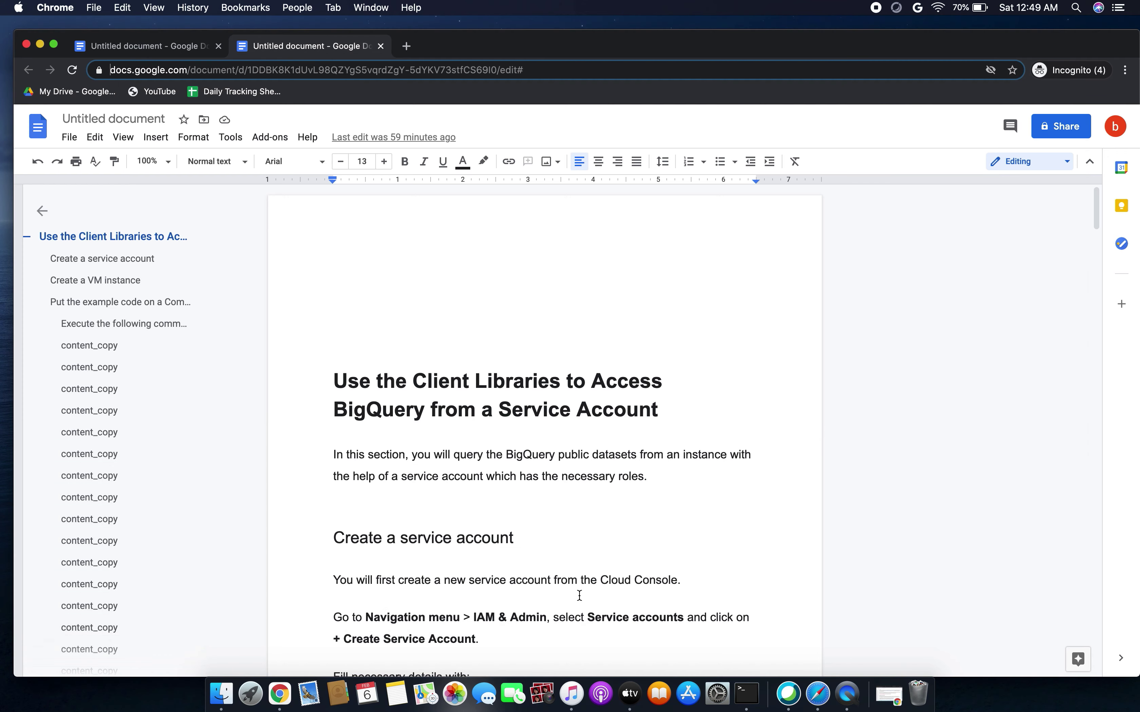
left_click(40, 44)
left_click(553, 86)
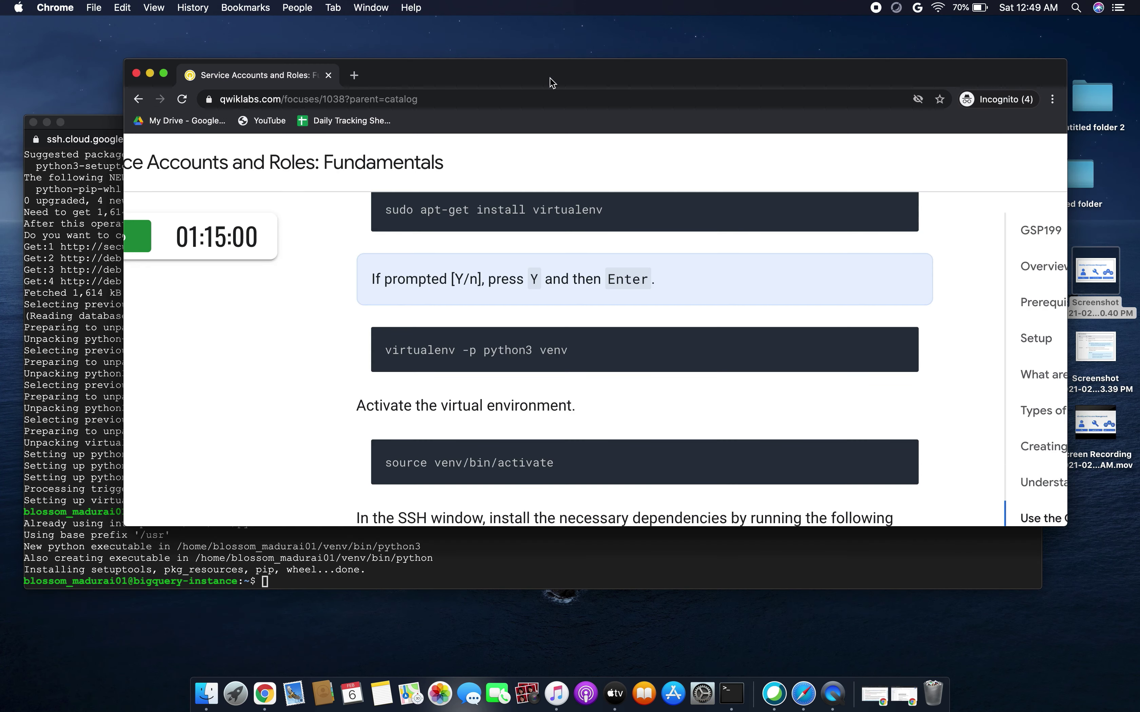
left_click_drag(550, 78, 563, 15)
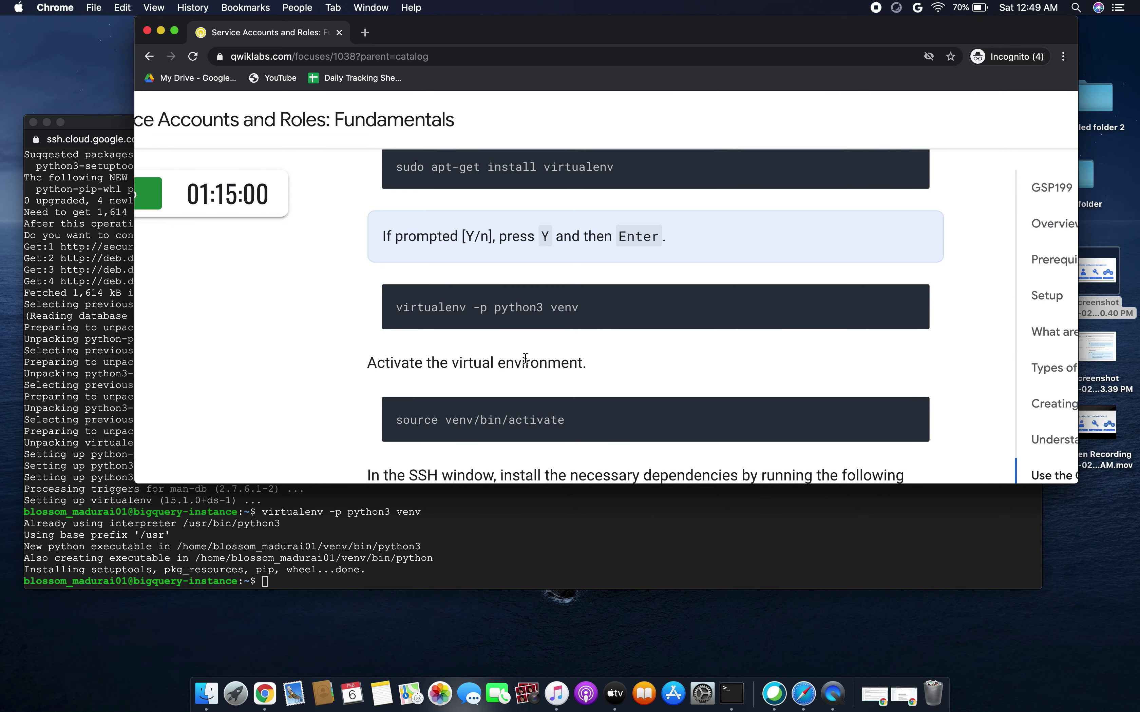
Copy the lab's source venv/bin/activate command and run it in the SSH session to activate the virtual environment.
scroll(525, 356, "down", 2)
left_click_drag(469, 315, 538, 315)
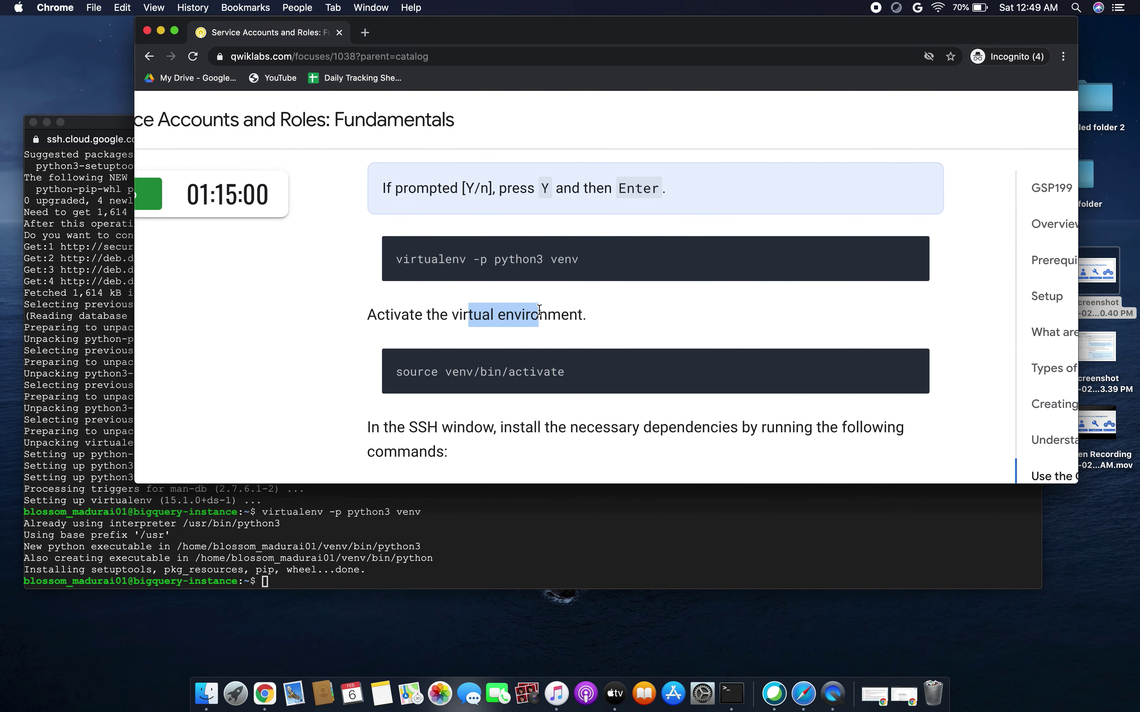
scroll(538, 311, "down", 3)
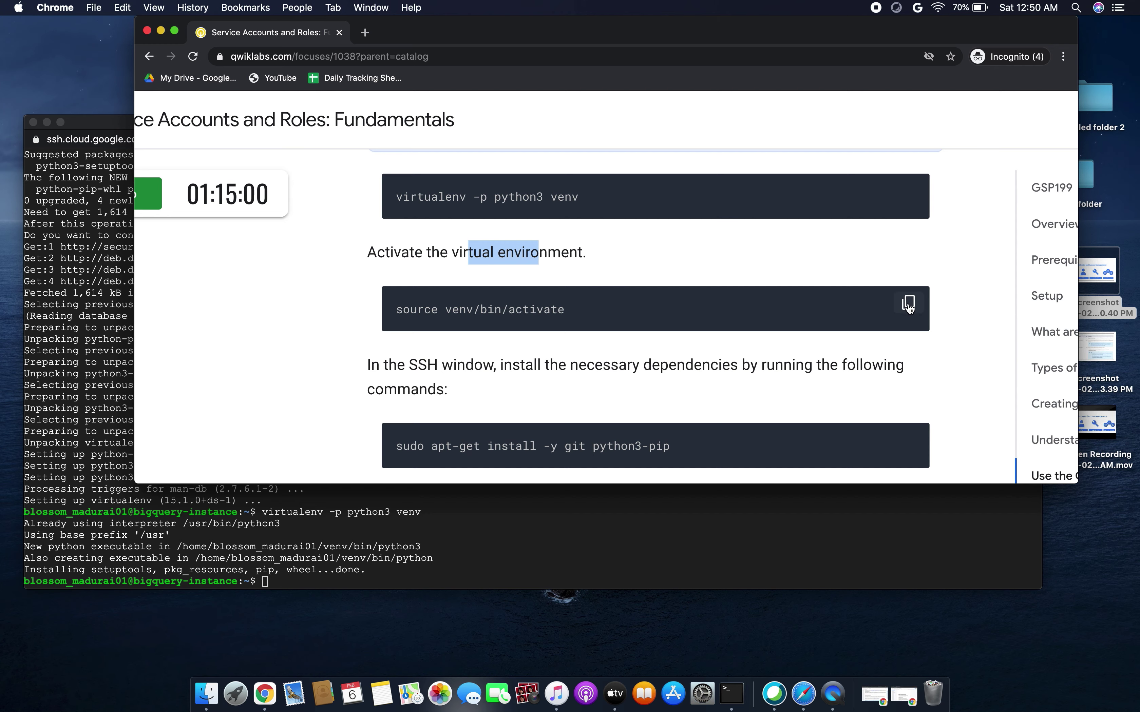
left_click(908, 308)
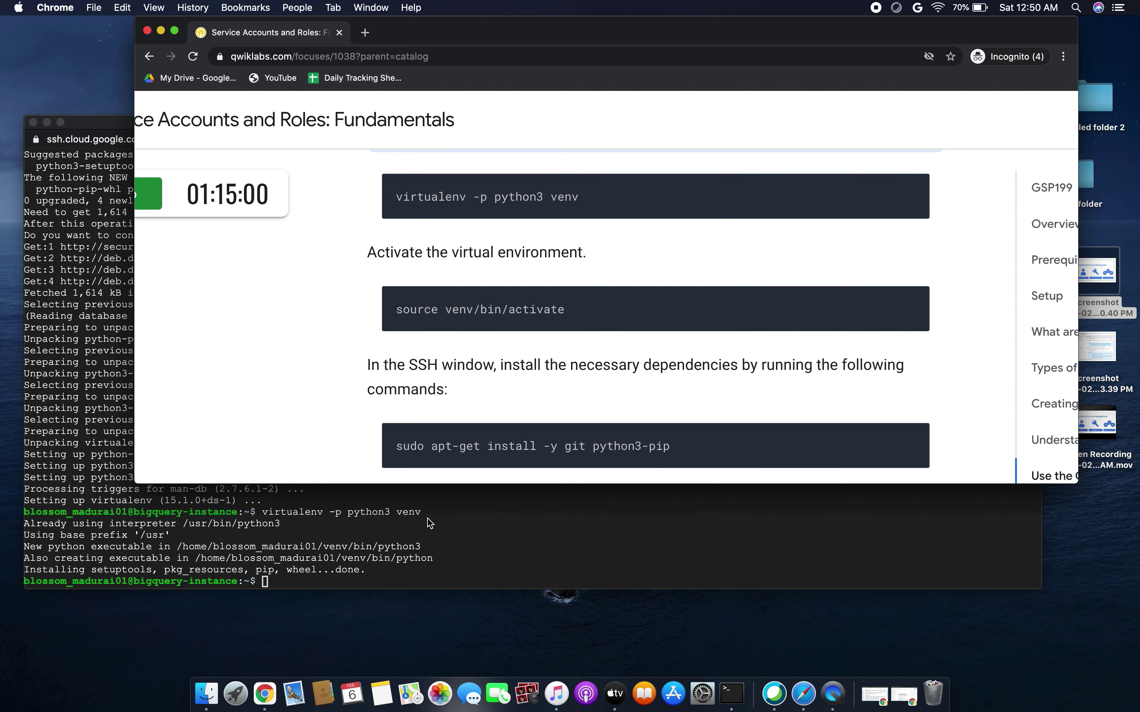
left_click(307, 584)
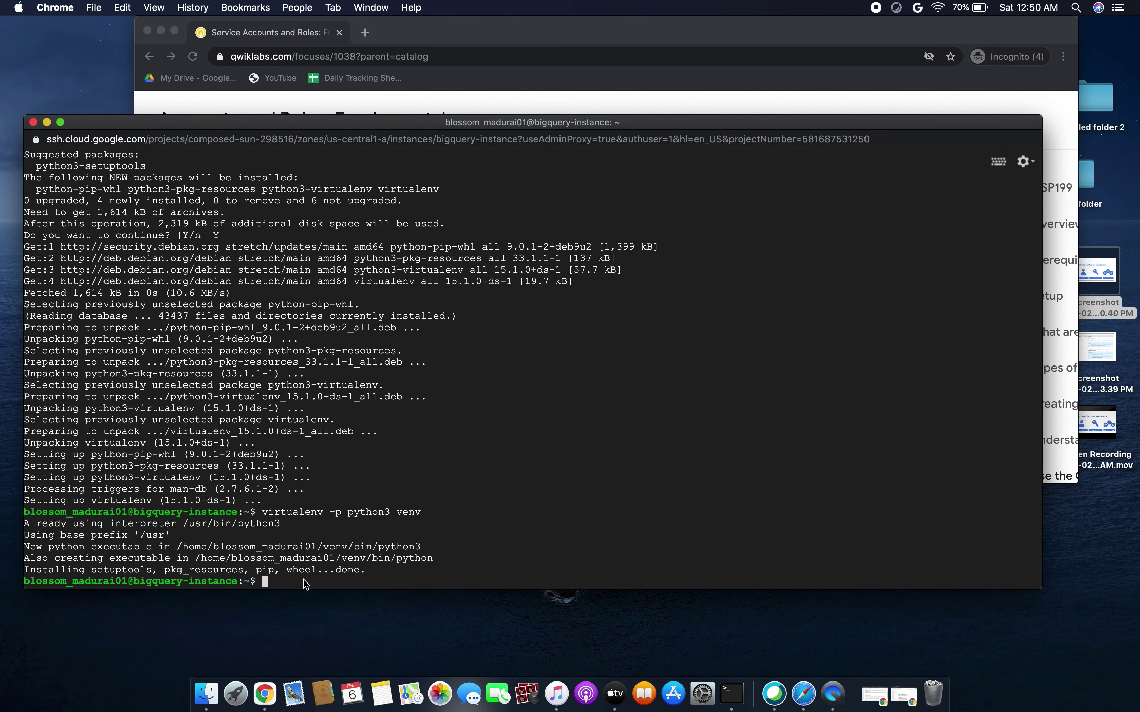
key("super+v")
key("Return")
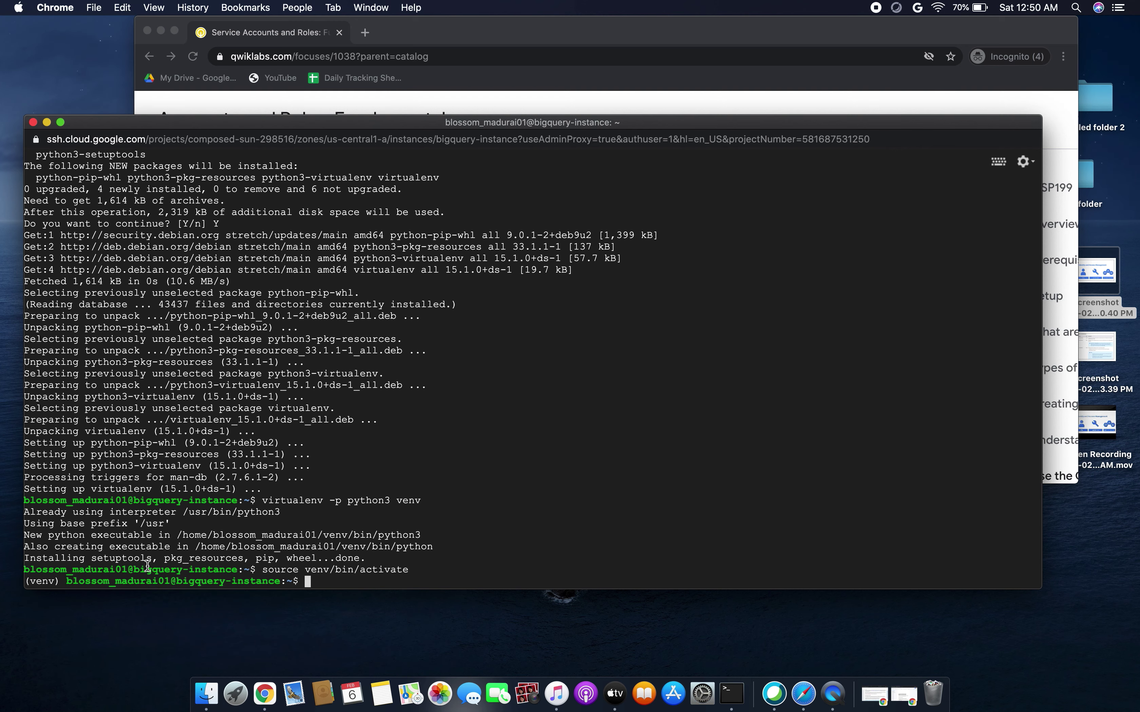
left_click_drag(141, 570, 225, 571)
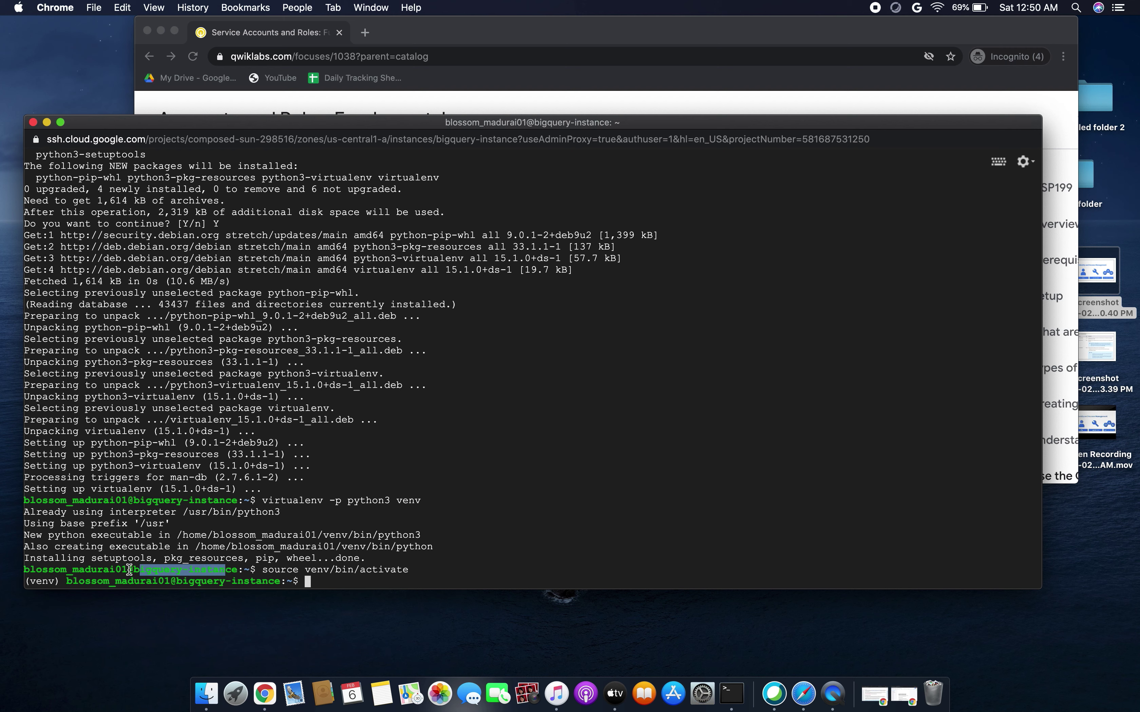
left_click_drag(39, 583, 51, 581)
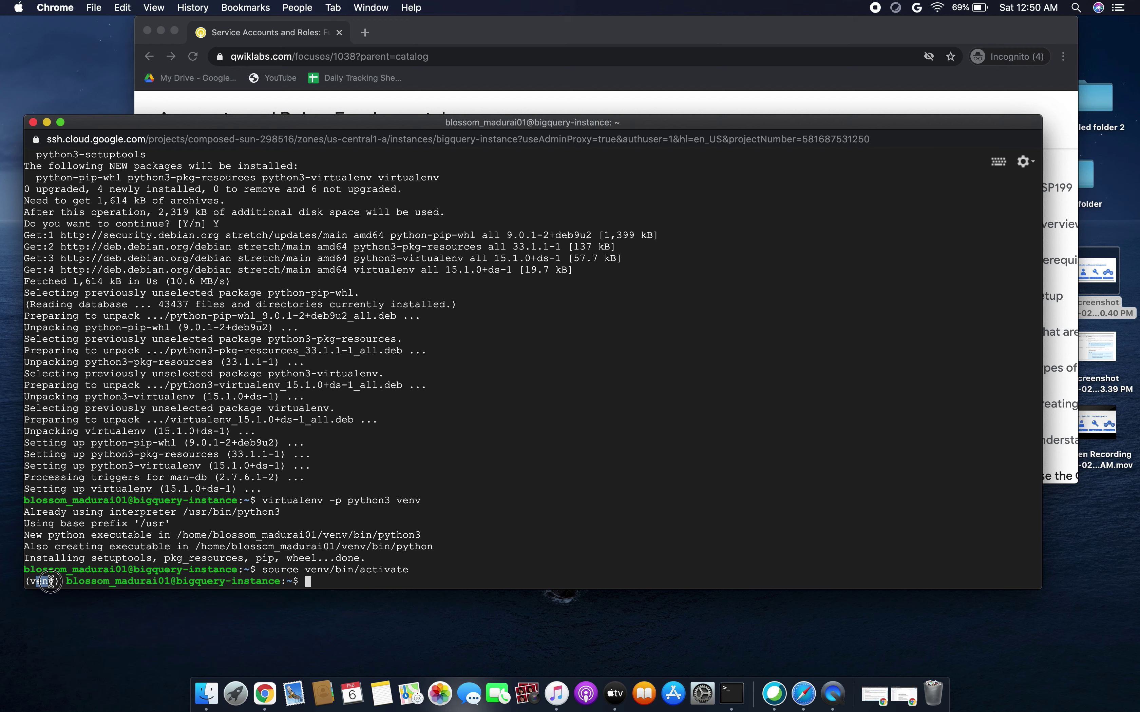
left_click_drag(221, 570, 131, 572)
left_click(37, 583)
Copy the lab's sudo apt-get install -y git python3-pip command and run it in the SSH session.
left_click(691, 93)
scroll(596, 384, "down", 2)
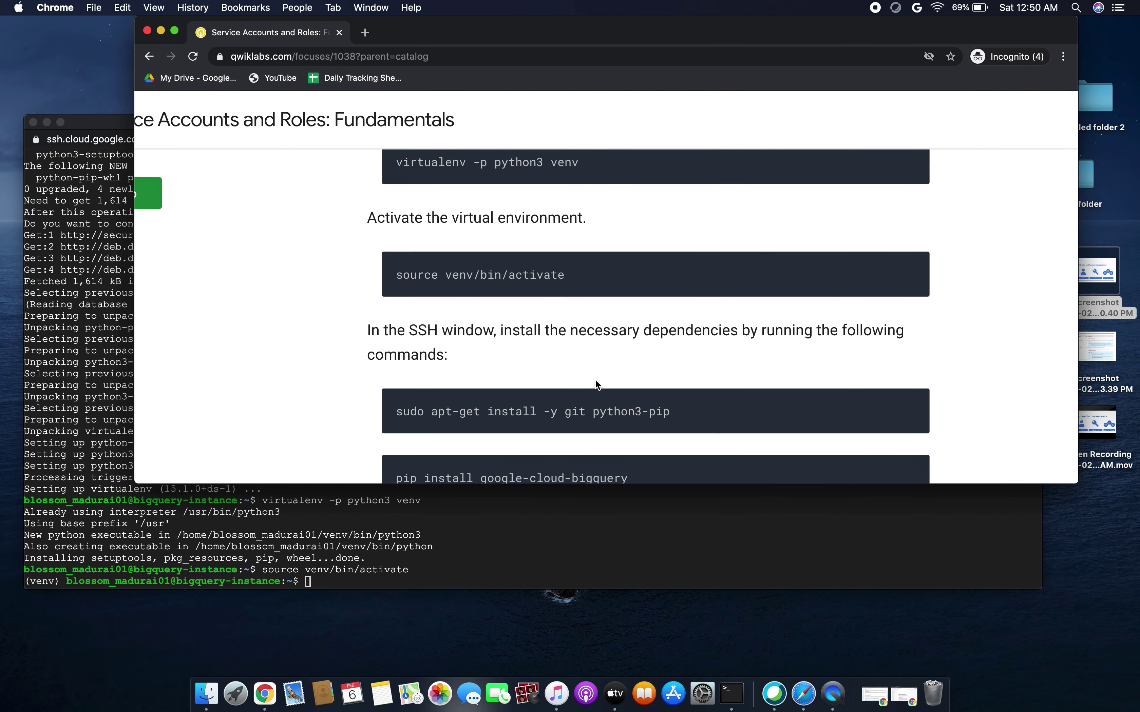
scroll(574, 362, "down", 2)
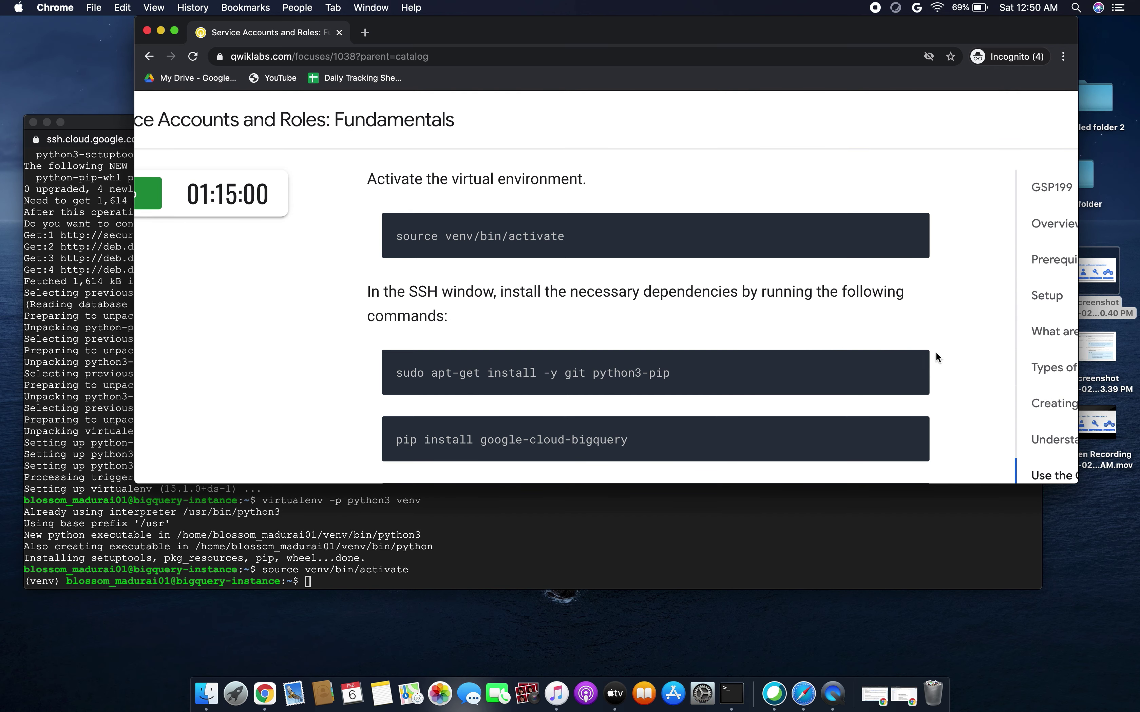
scroll(815, 382, "down", 4)
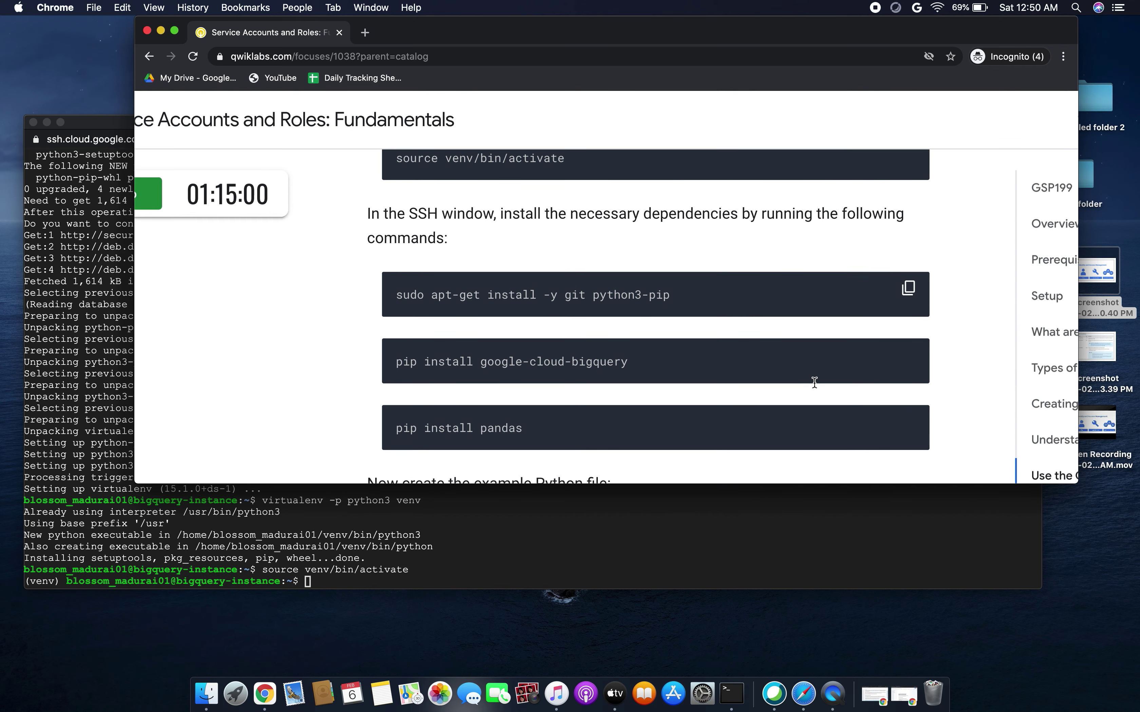
left_click(908, 288)
left_click(391, 585)
key("super+v")
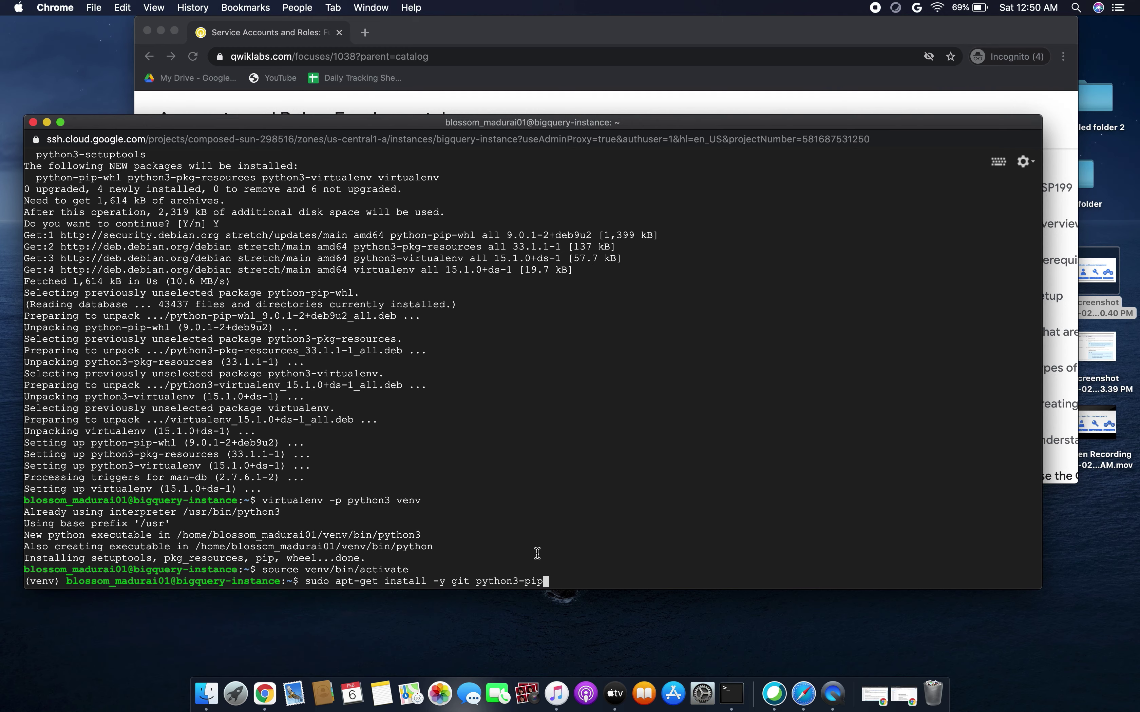
key("Return")
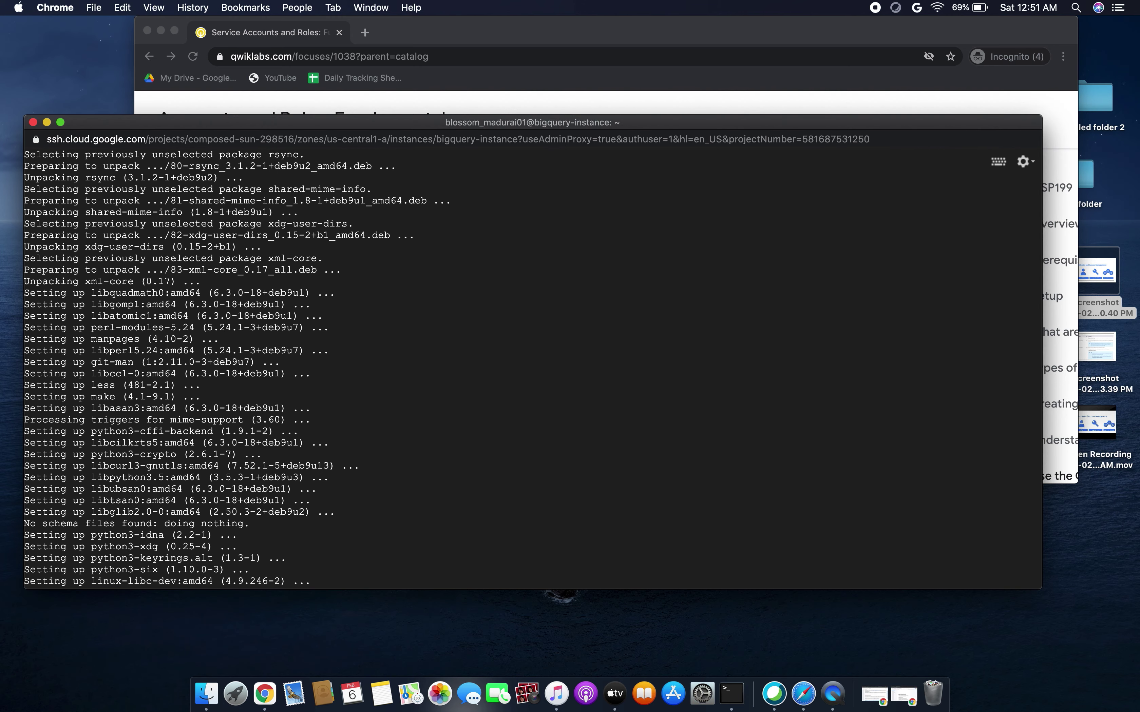
Shift the lab window toward the right edge of the desktop and bring the SSH window back to the front.
left_click(848, 36)
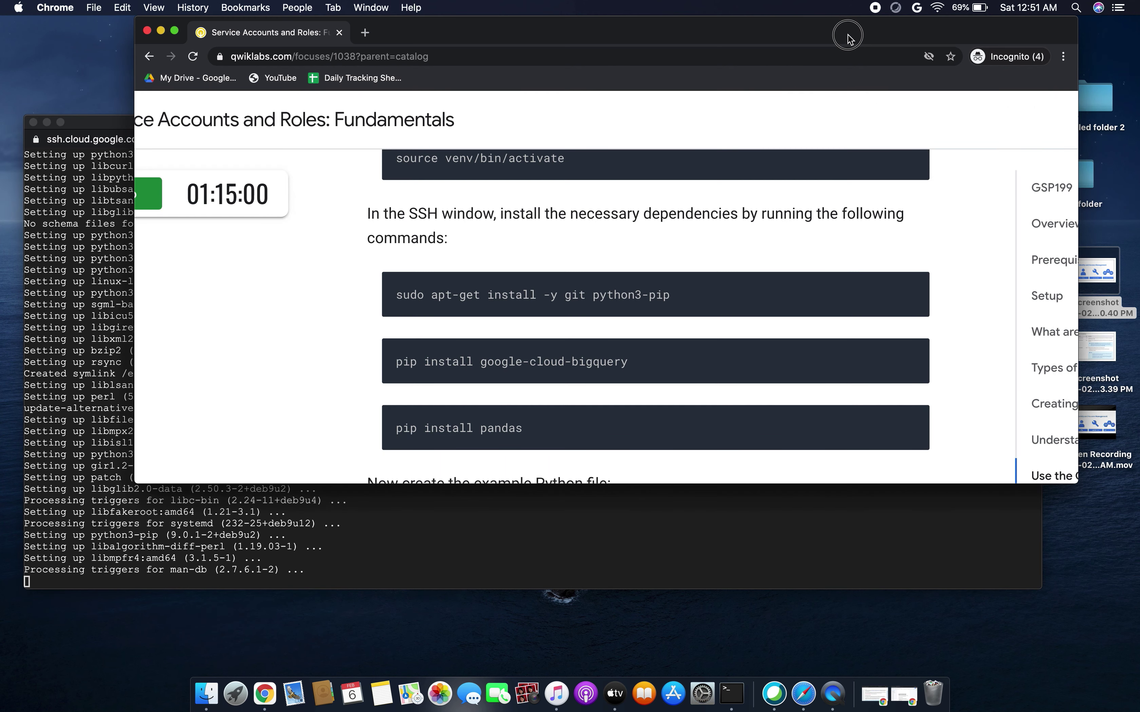
left_click_drag(848, 37, 930, 34)
left_click(541, 521)
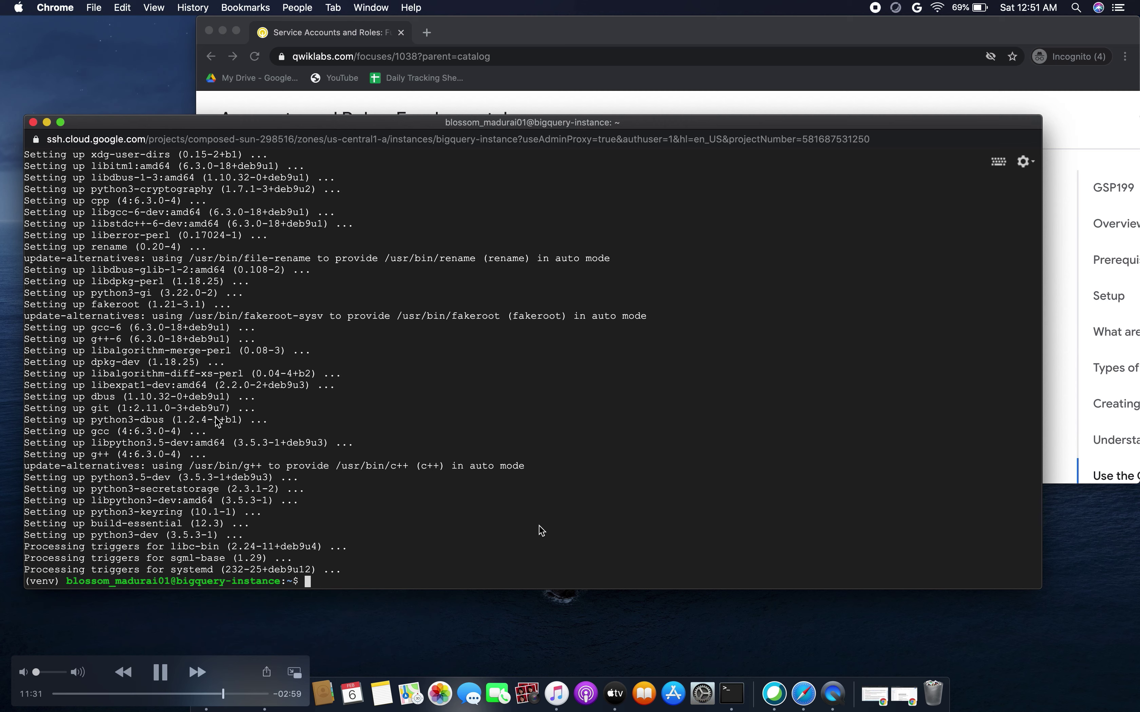
Copy the lab's pip install google-cloud-bigquery command and run it in the SSH session.
left_click(719, 88)
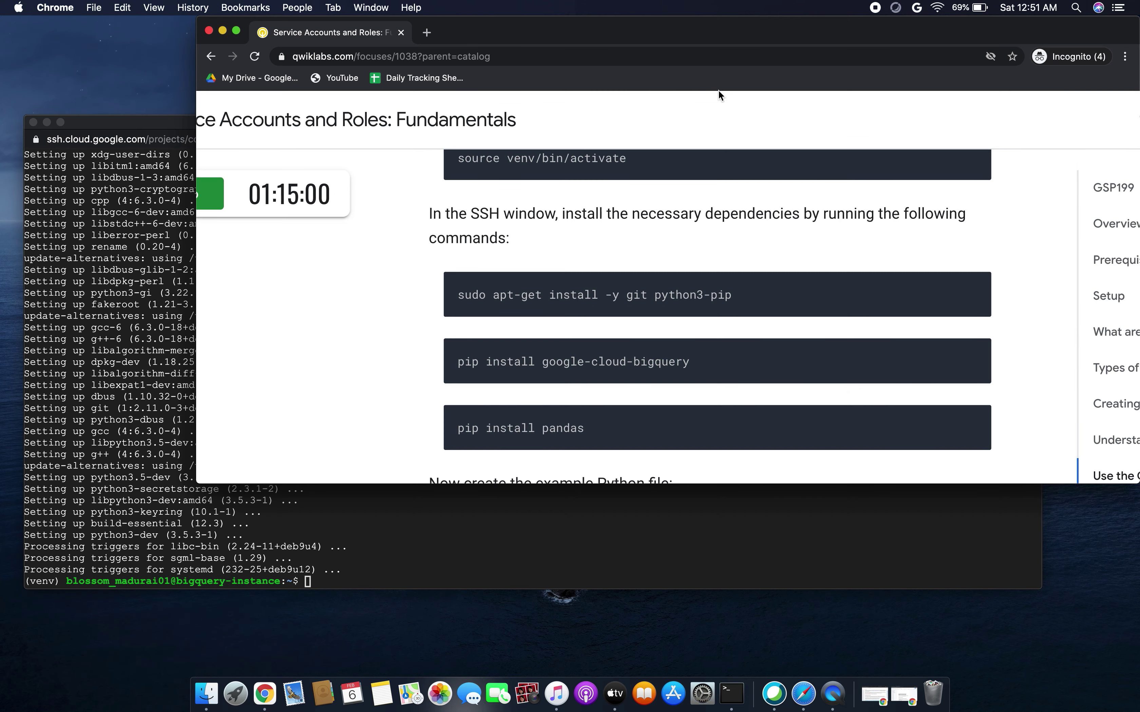
left_click_drag(487, 296, 558, 296)
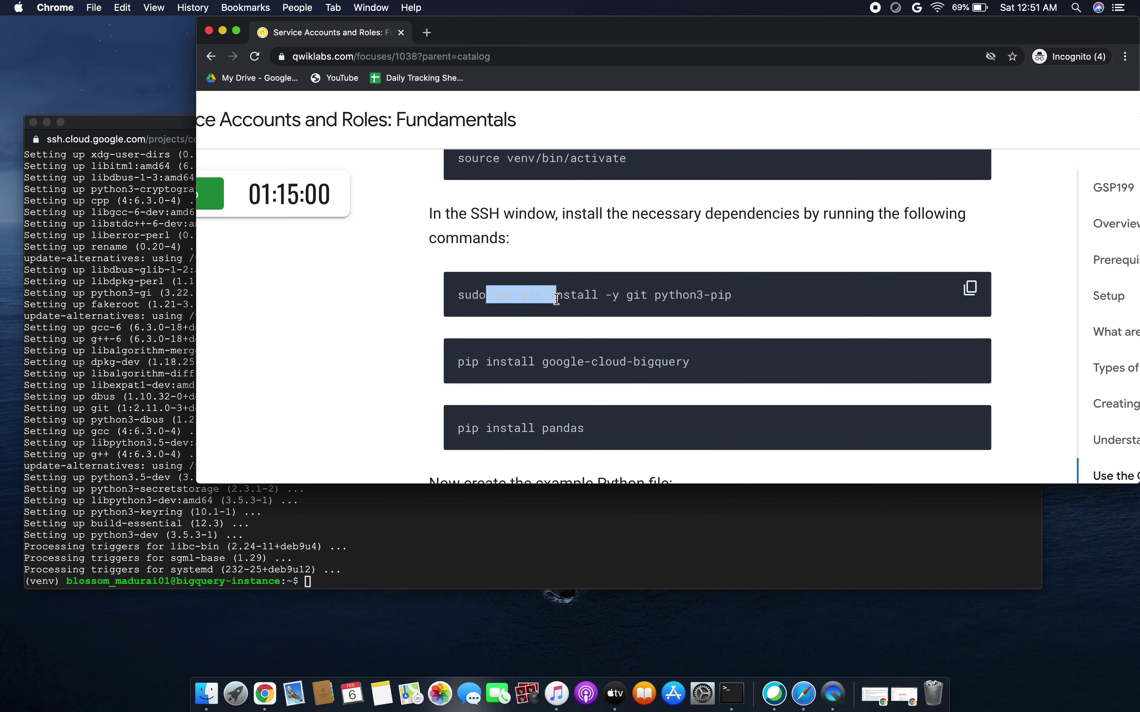
left_click(475, 371)
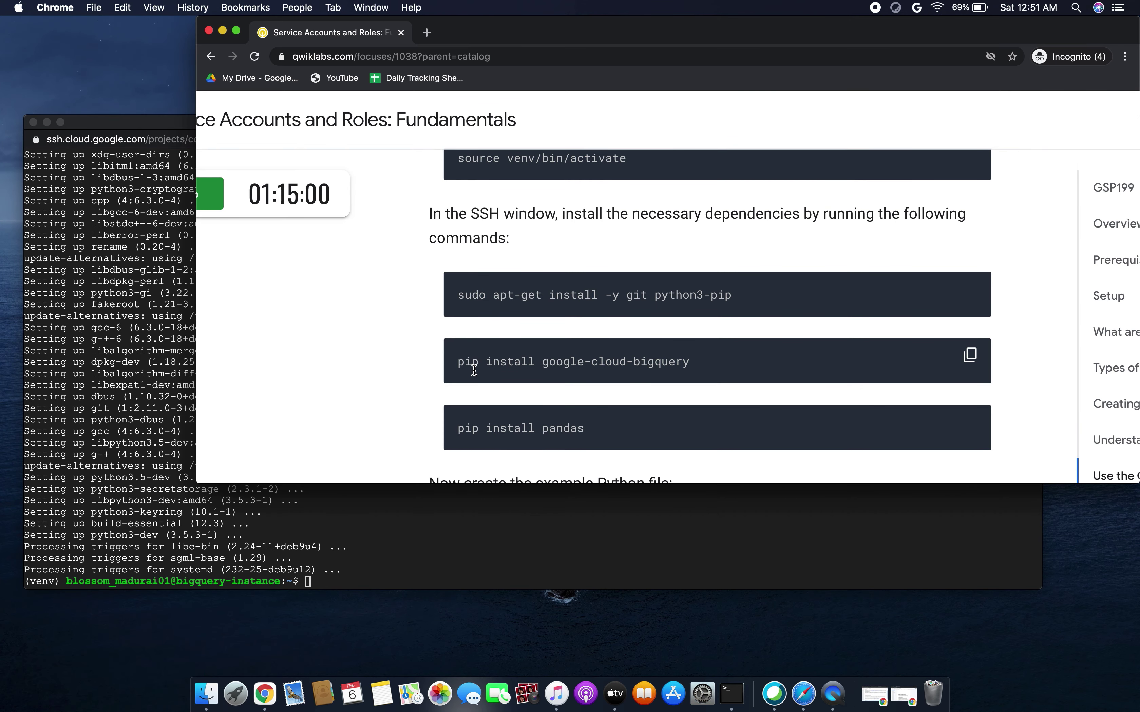
left_click(970, 357)
left_click(323, 583)
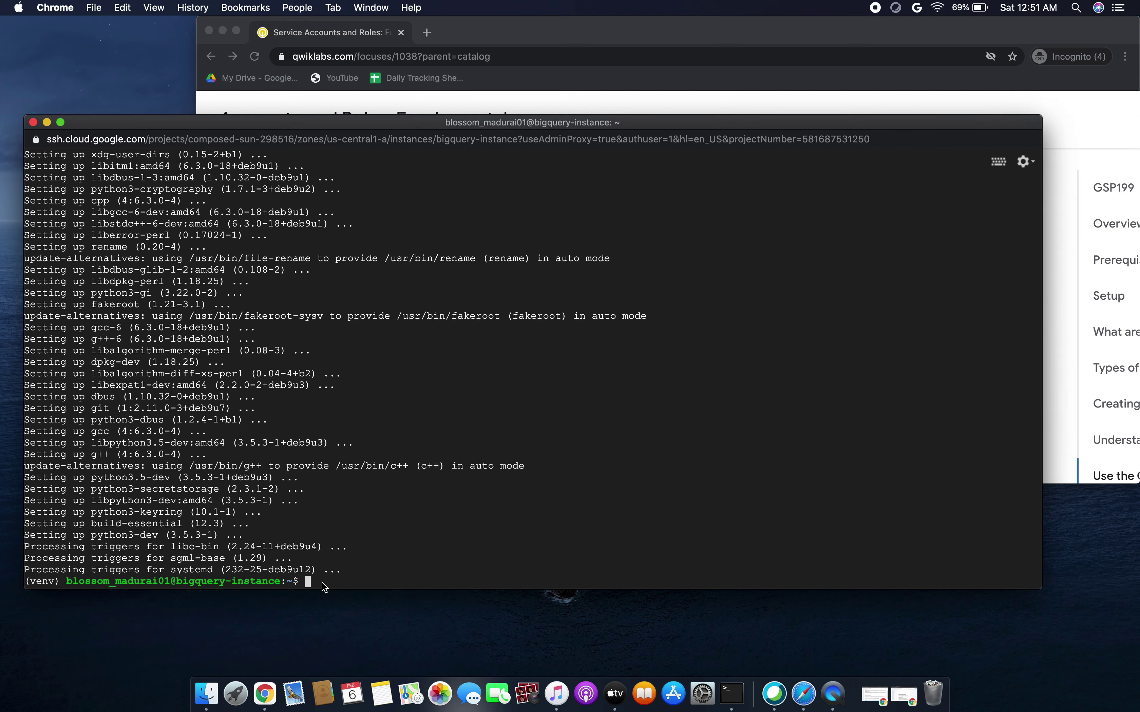
key("super+v")
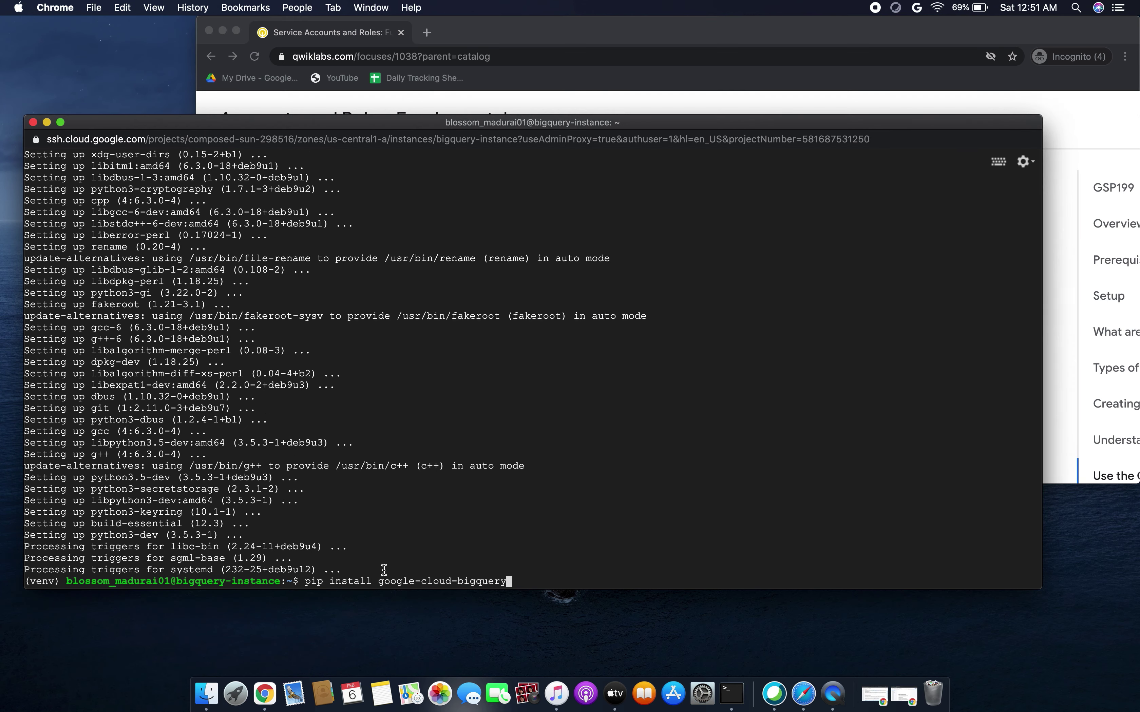
key("Return")
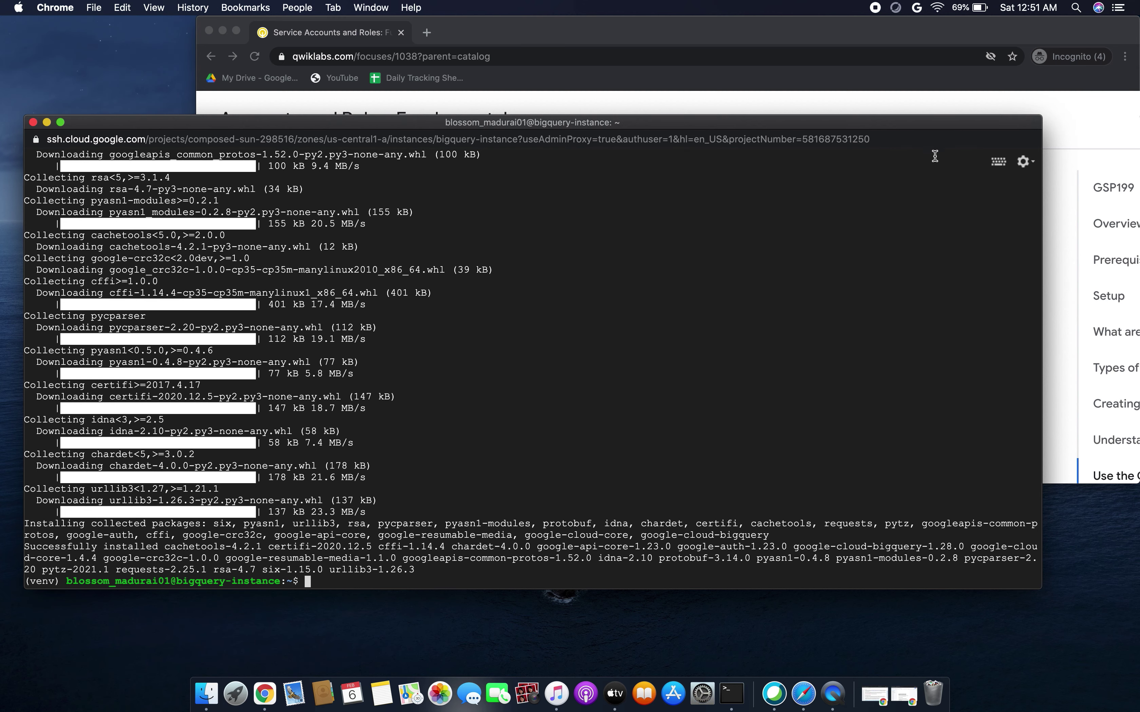
Copy the lab's pip install pandas command and run it in the SSH session.
left_click(1062, 207)
scroll(689, 414, "down", 2)
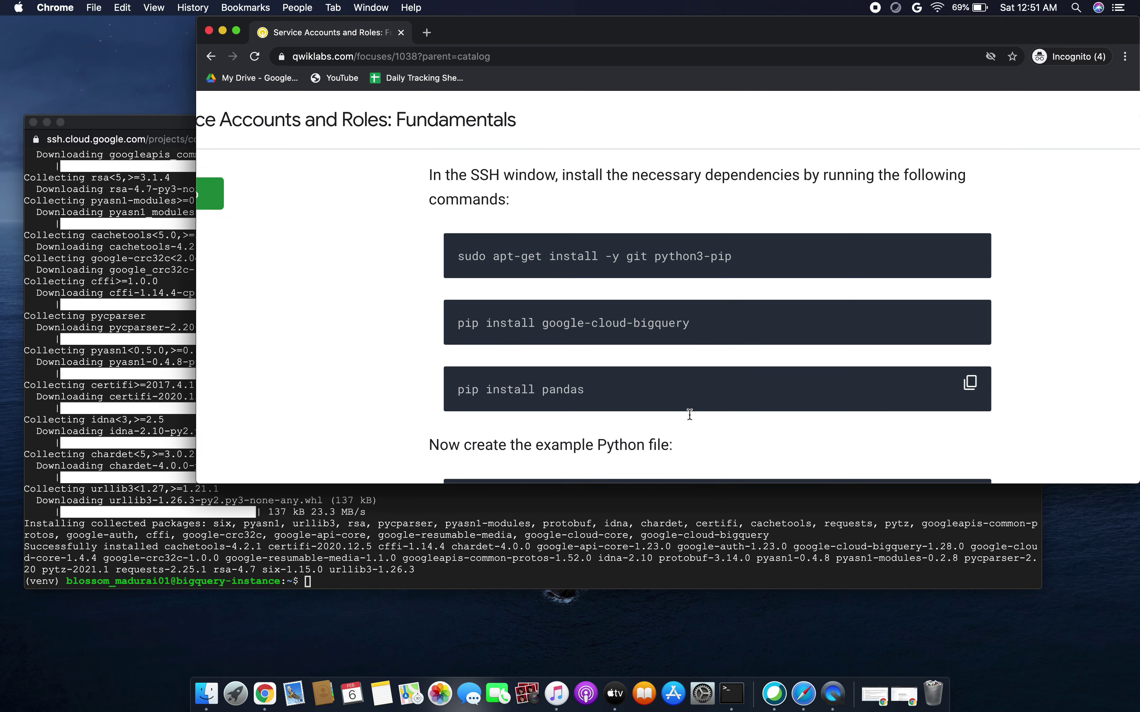
left_click(971, 382)
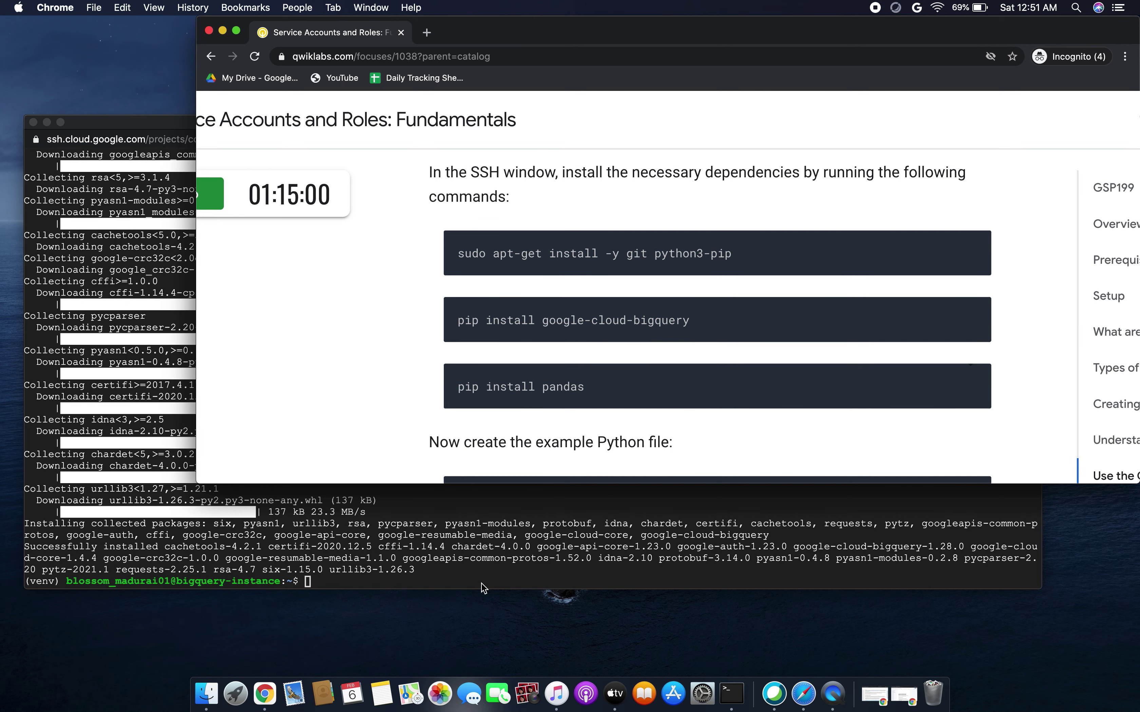
left_click(382, 584)
key("super+v")
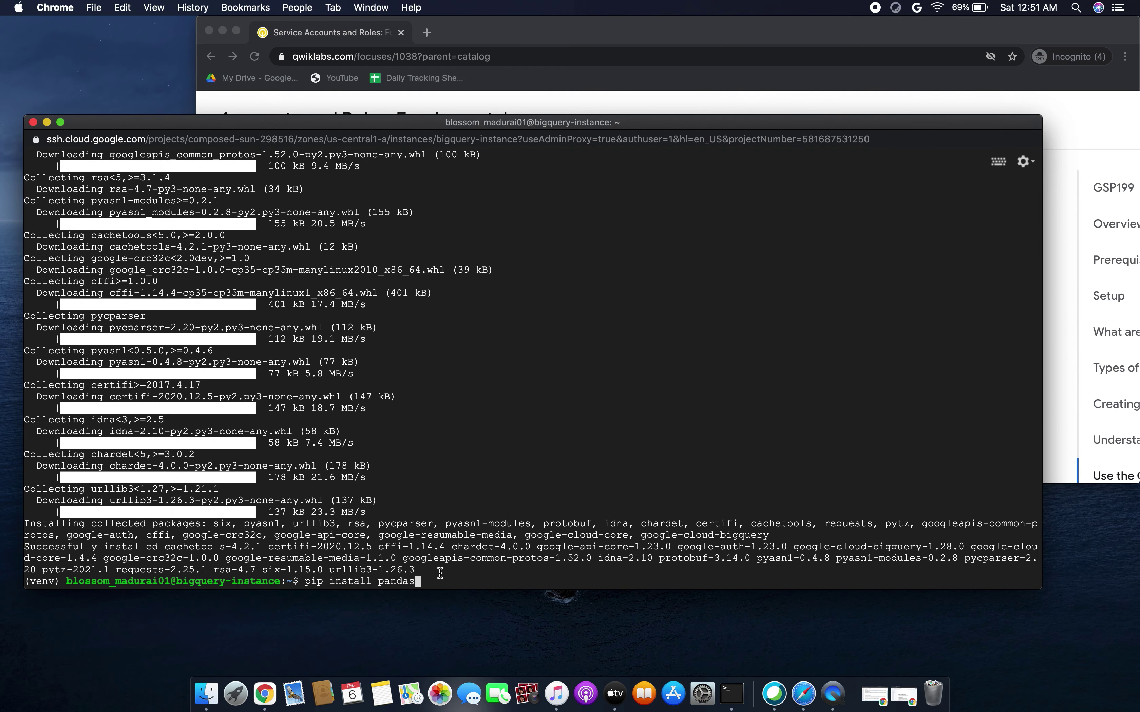
key("Return")
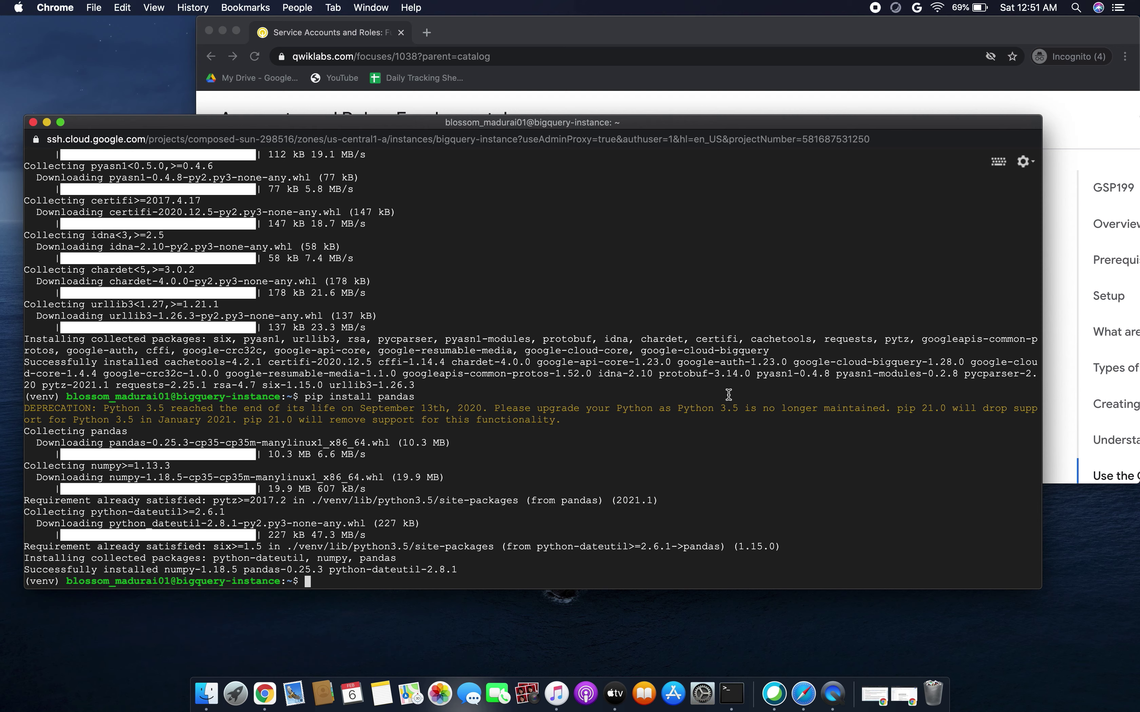
Examine the lab's example code for query.py, especially the YOUR_SERVICE_ACCOUNT and YOUR_PROJECT_ID placeholders, and the commands that follow it.
left_click(1054, 318)
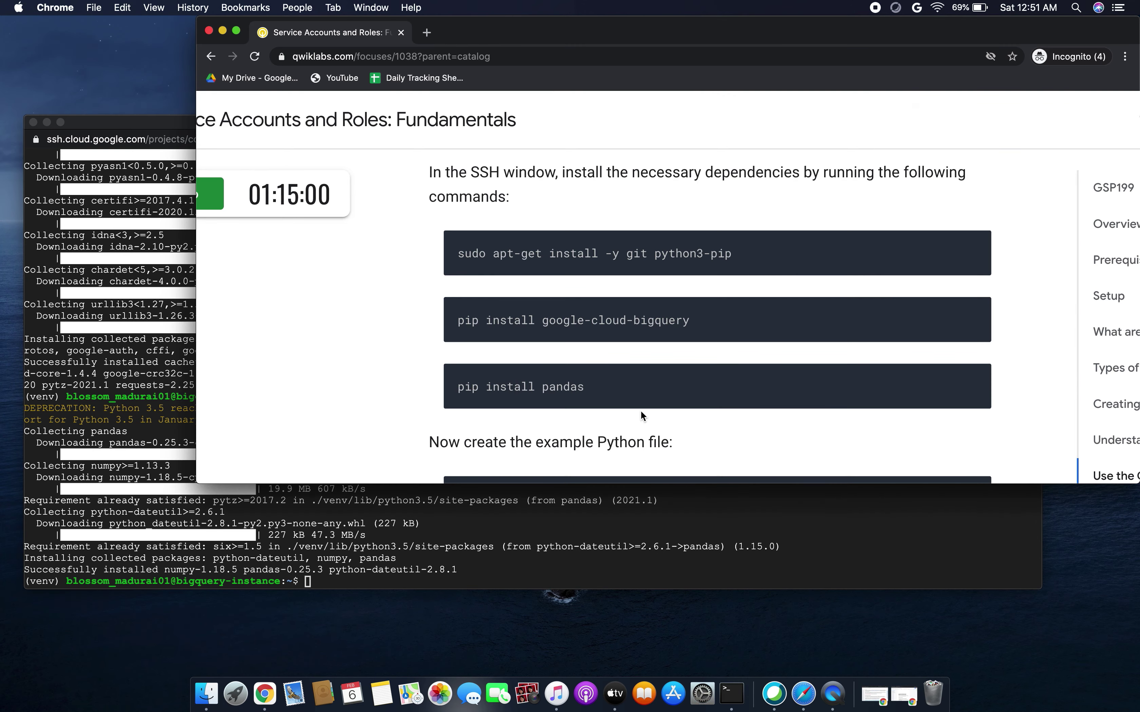
scroll(578, 430, "down", 5)
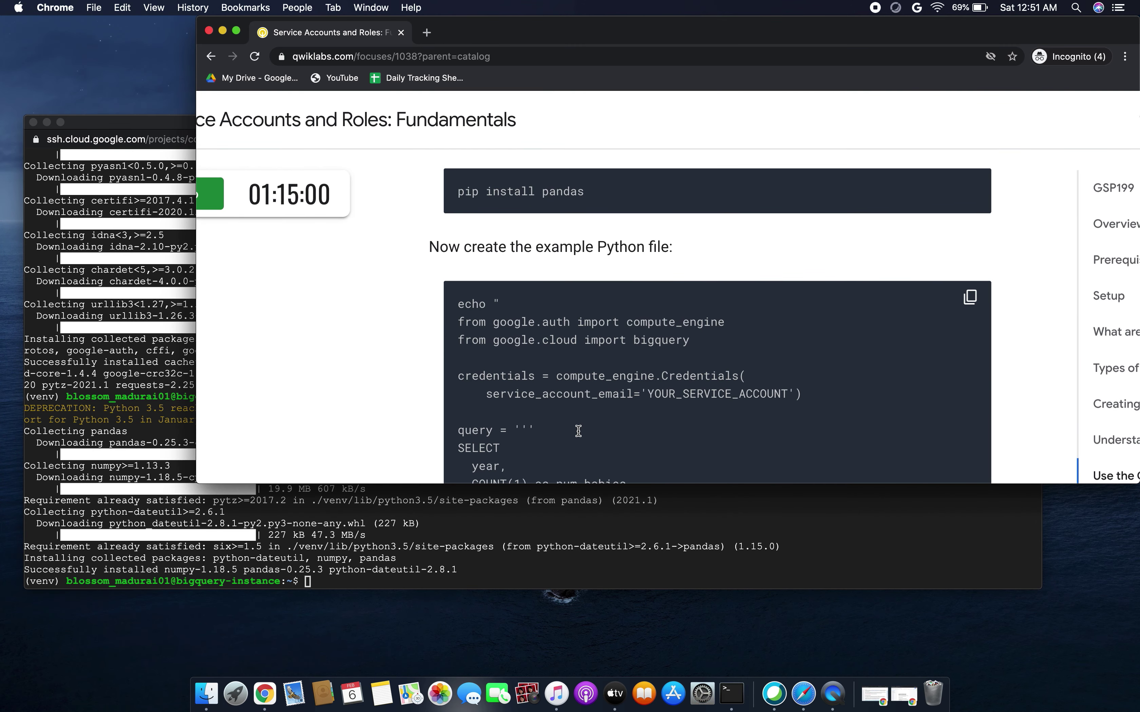
scroll(578, 431, "down", 2)
scroll(578, 431, "down", 5)
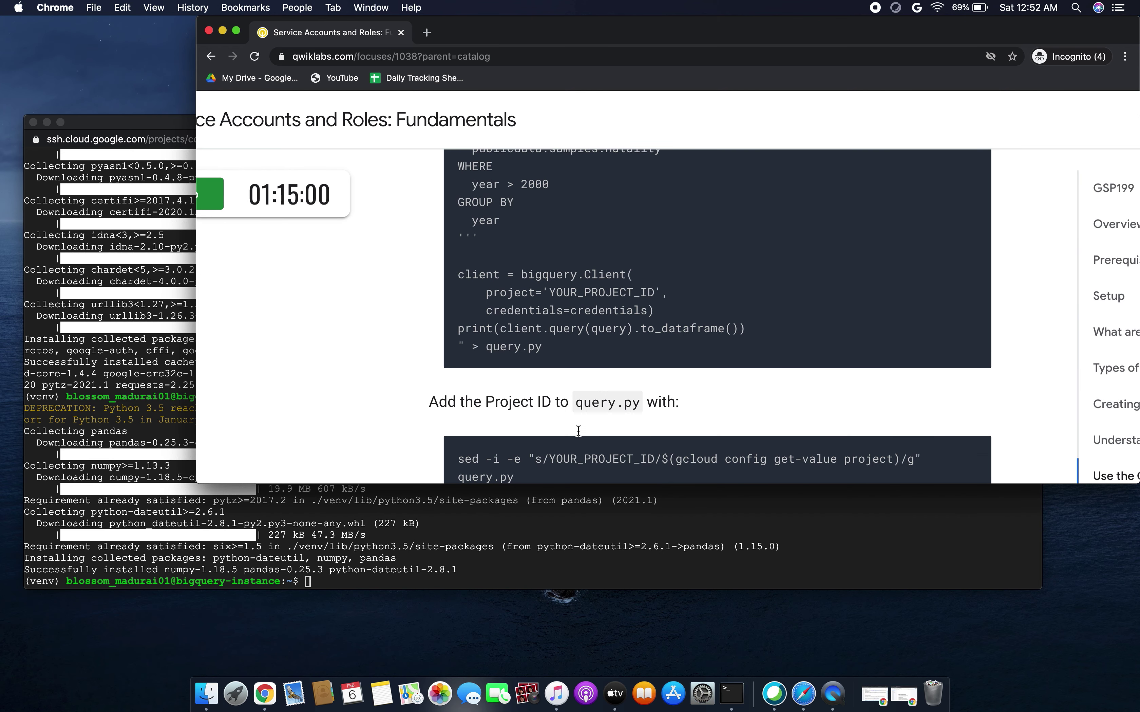
scroll(601, 301, "down", 4)
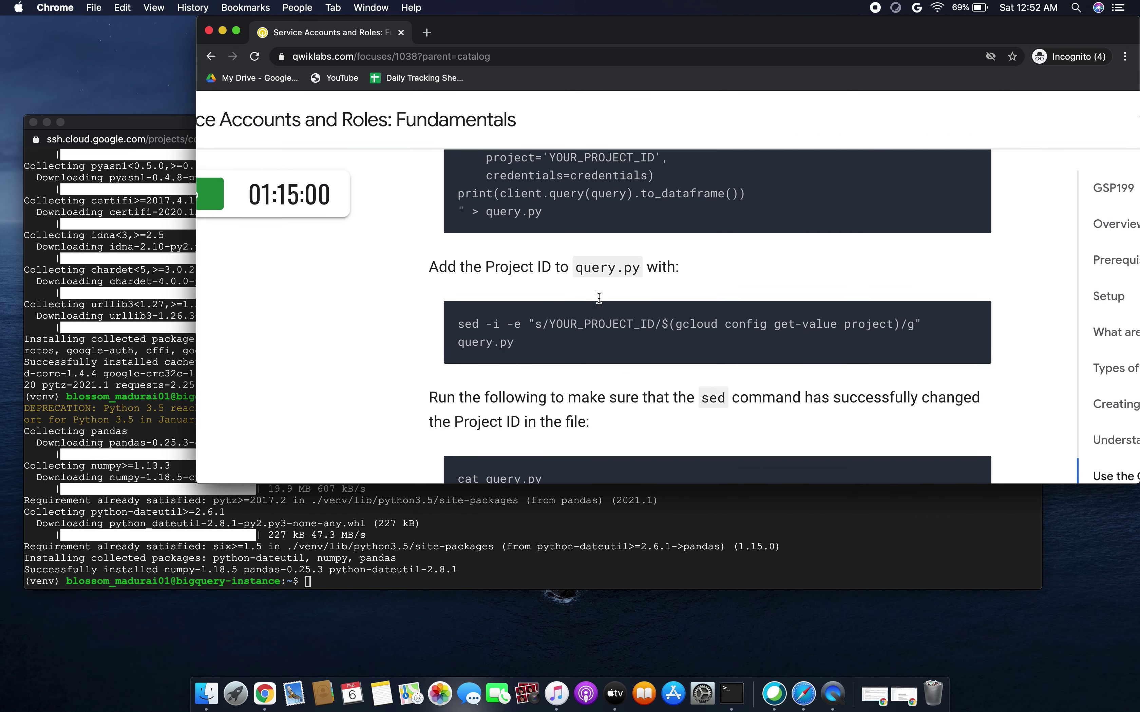
scroll(601, 301, "up", 4)
scroll(601, 302, "up", 4)
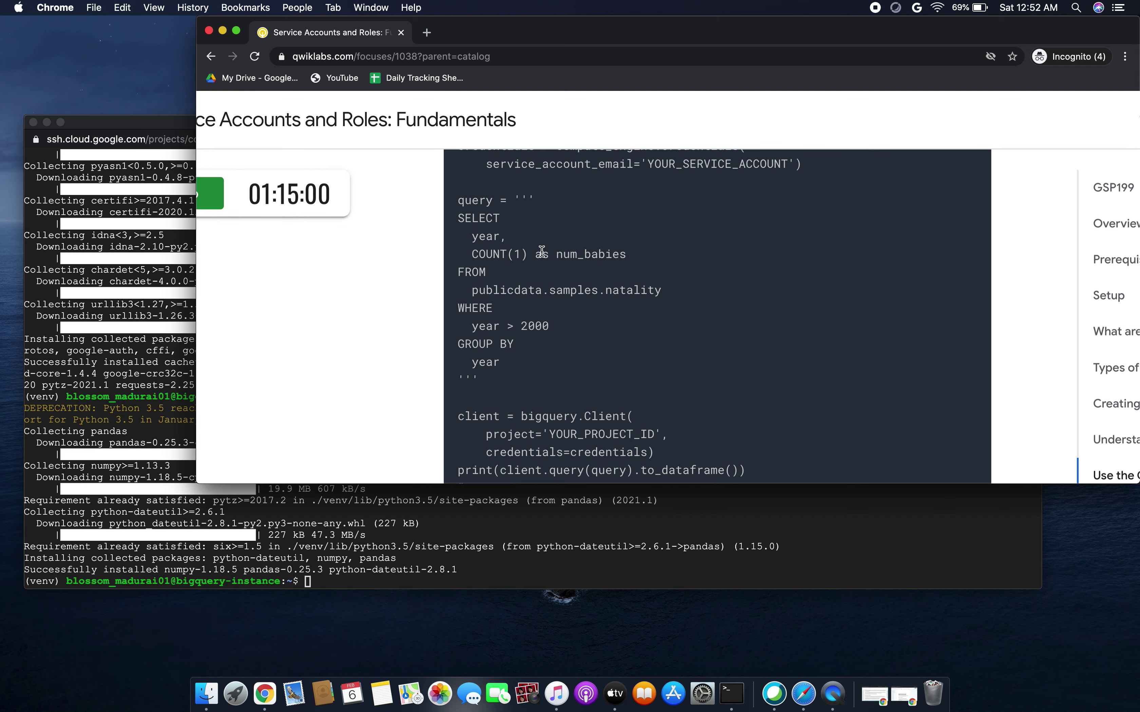
scroll(508, 216, "up", 4)
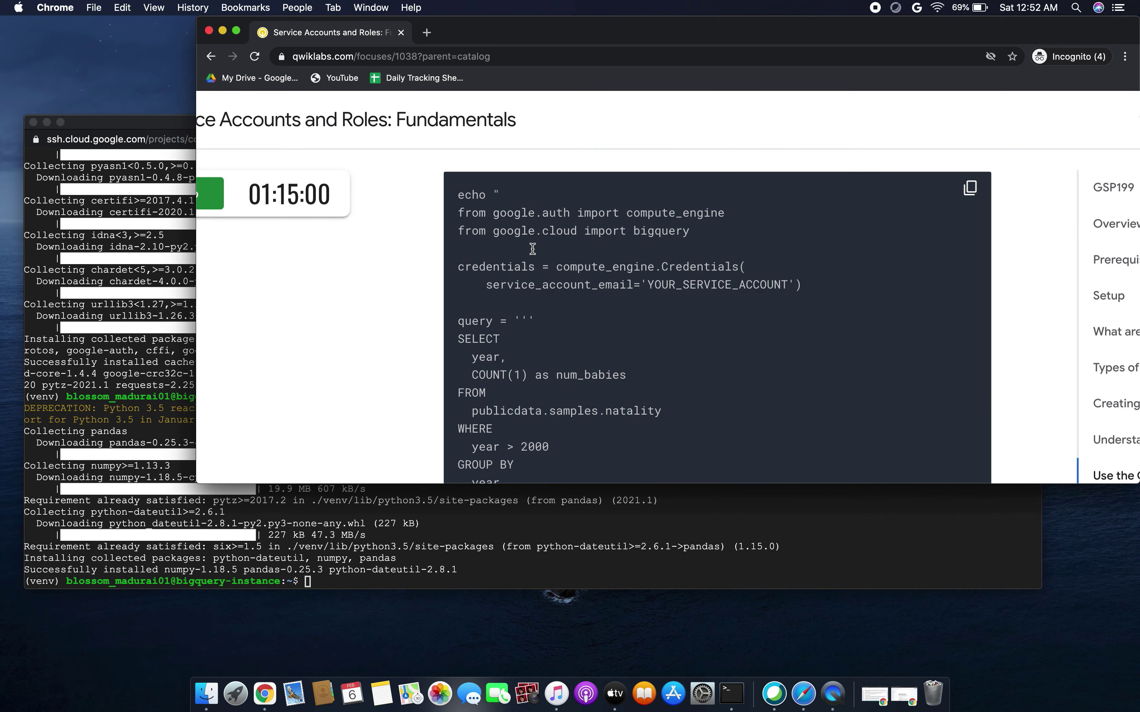
left_click_drag(648, 295, 766, 296)
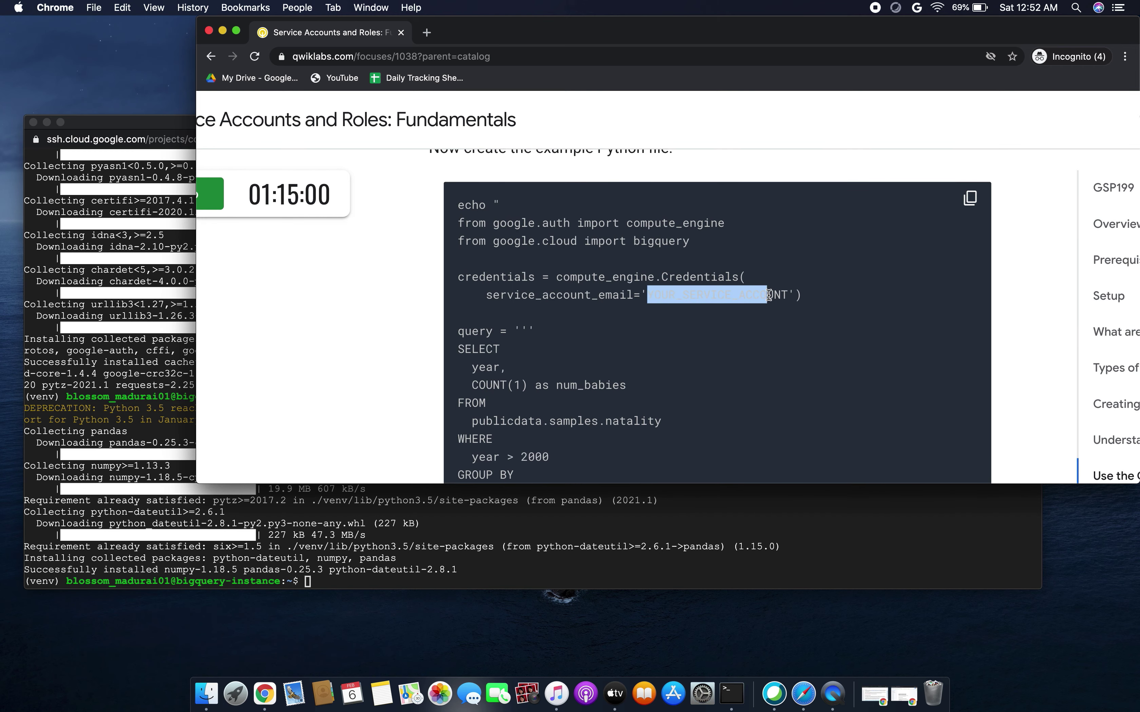
scroll(767, 295, "down", 3)
scroll(653, 357, "down", 3)
left_click_drag(550, 361, 669, 361)
Bring the SSH window forward, minimize the wrongly restored service accounts documentation window and restore the Google Docs window.
left_click(922, 519)
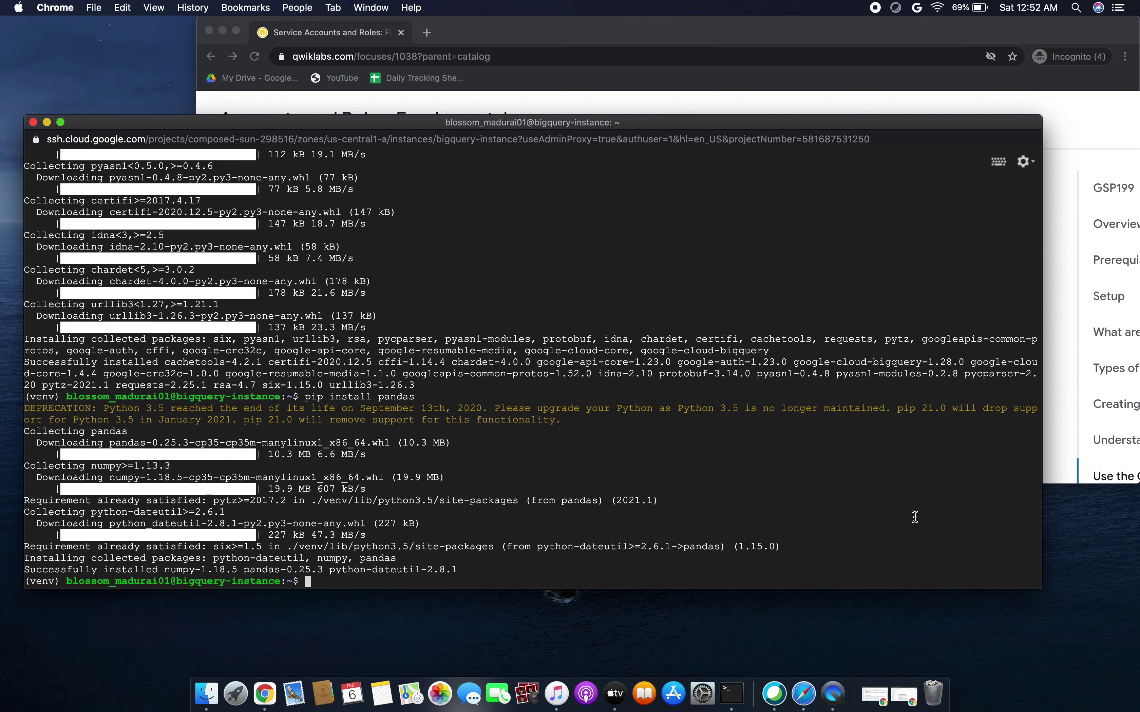
left_click(874, 696)
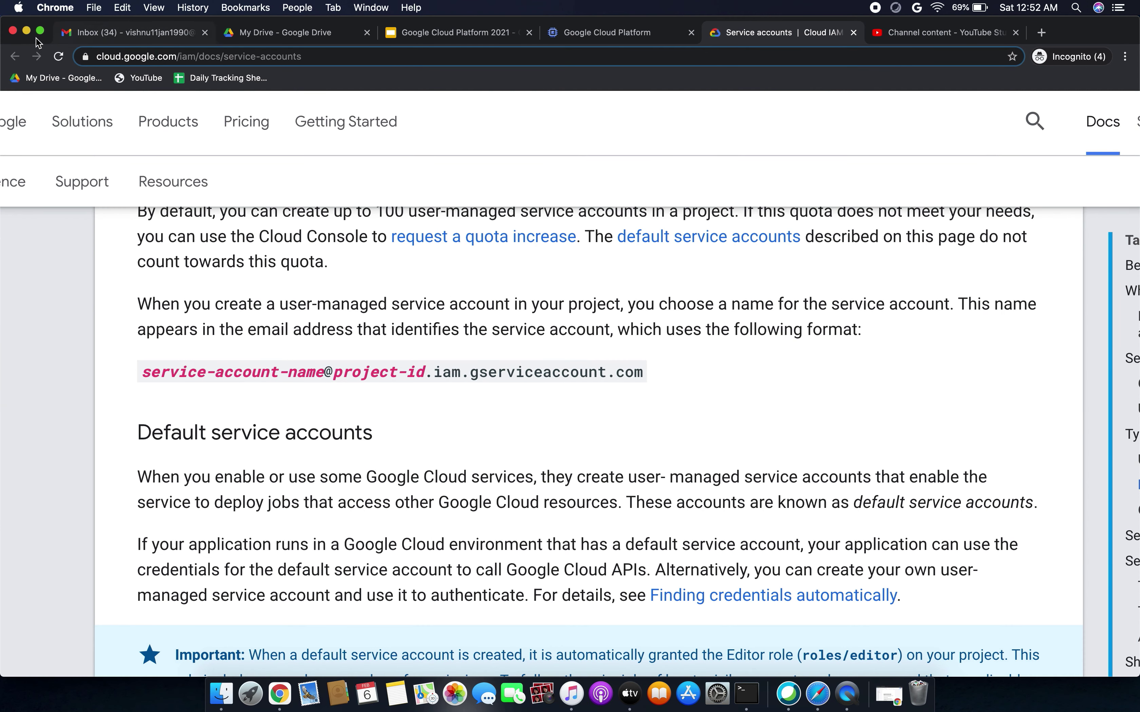
left_click(27, 30)
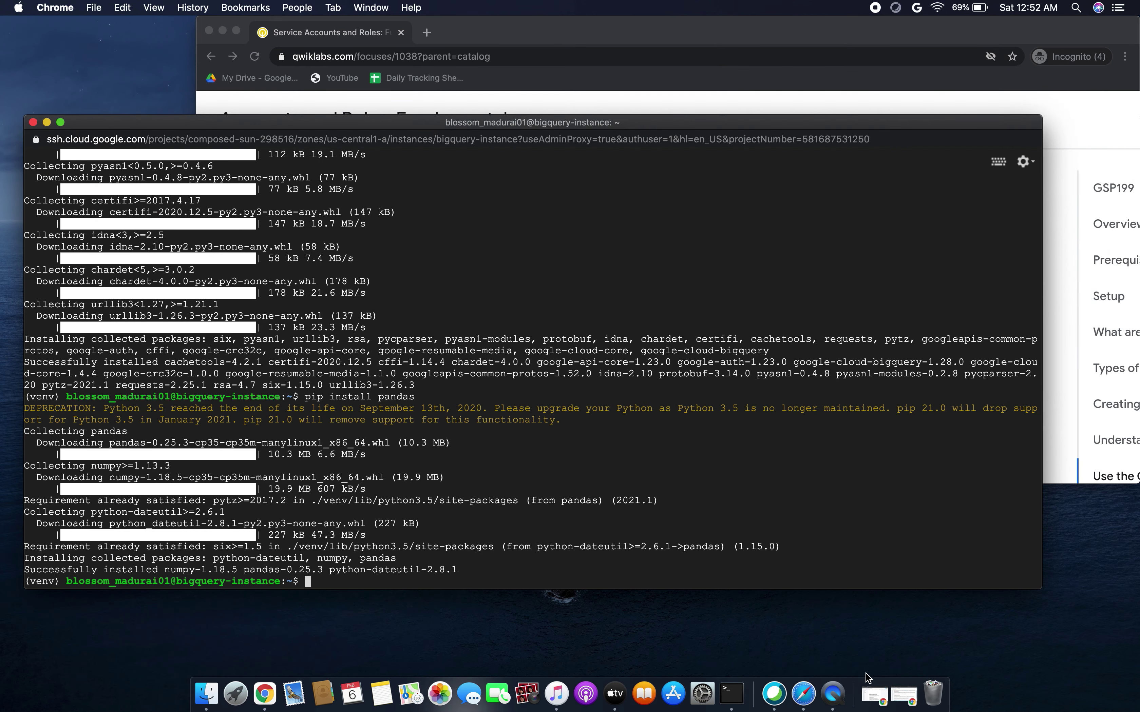
left_click(874, 696)
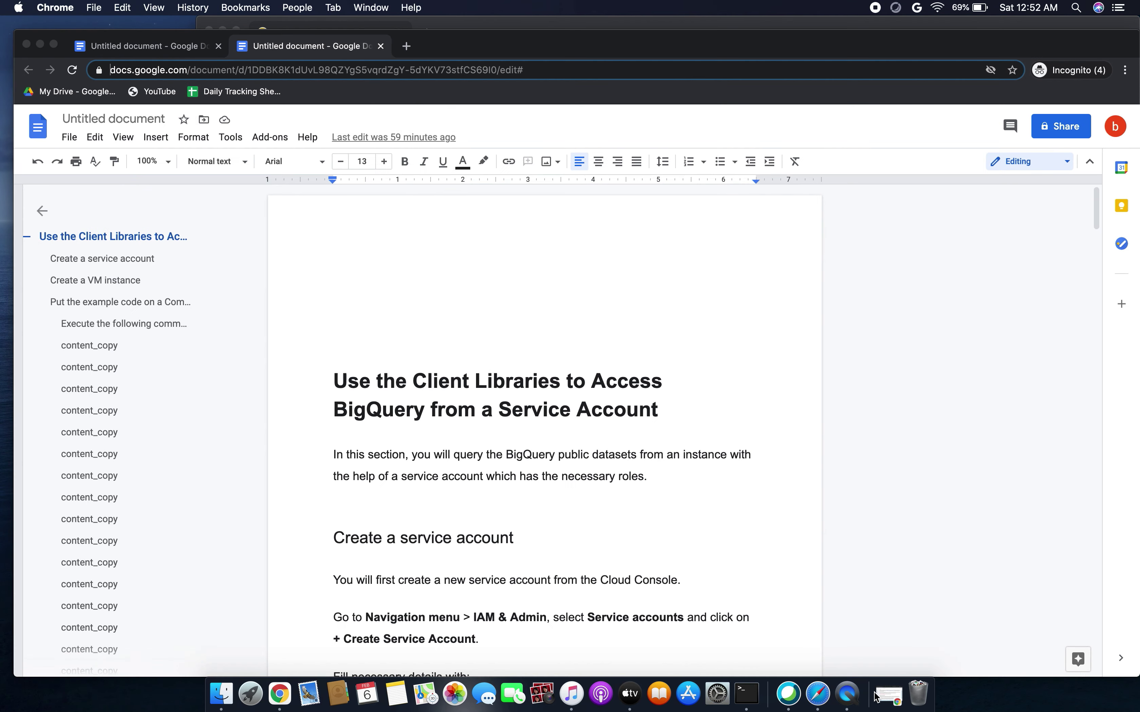
Find the example query.py code in the lab instructions and compare it with the prepared code in the other document.
scroll(582, 433, "down", 10)
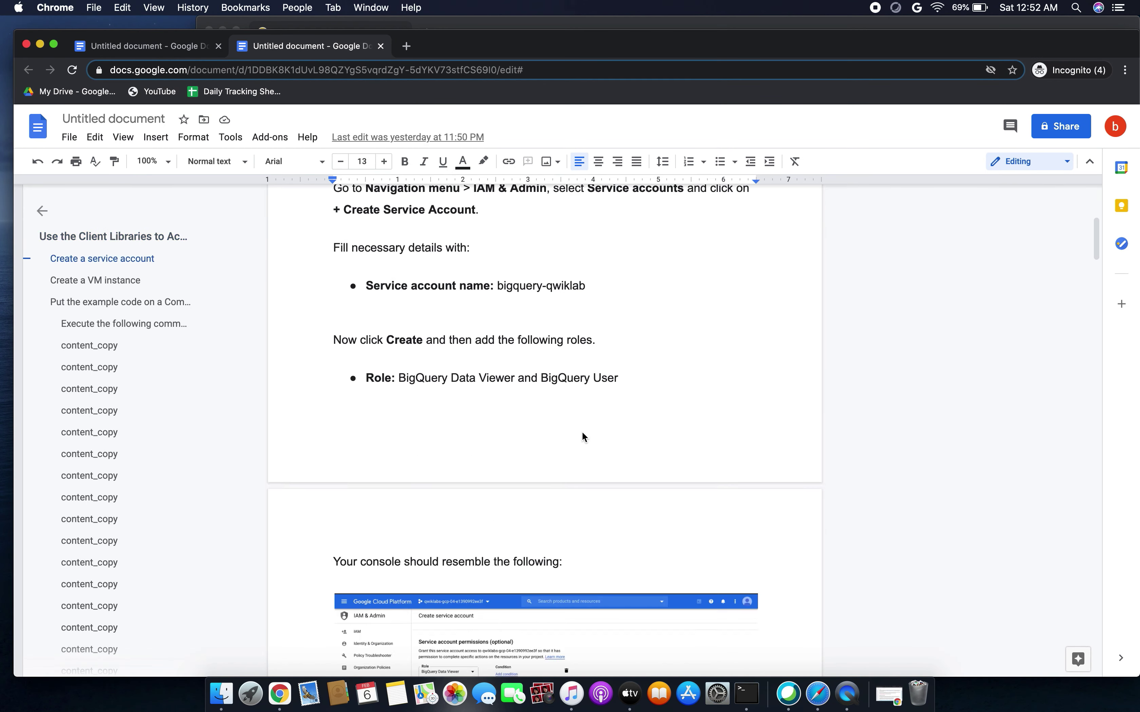
scroll(582, 433, "down", 20)
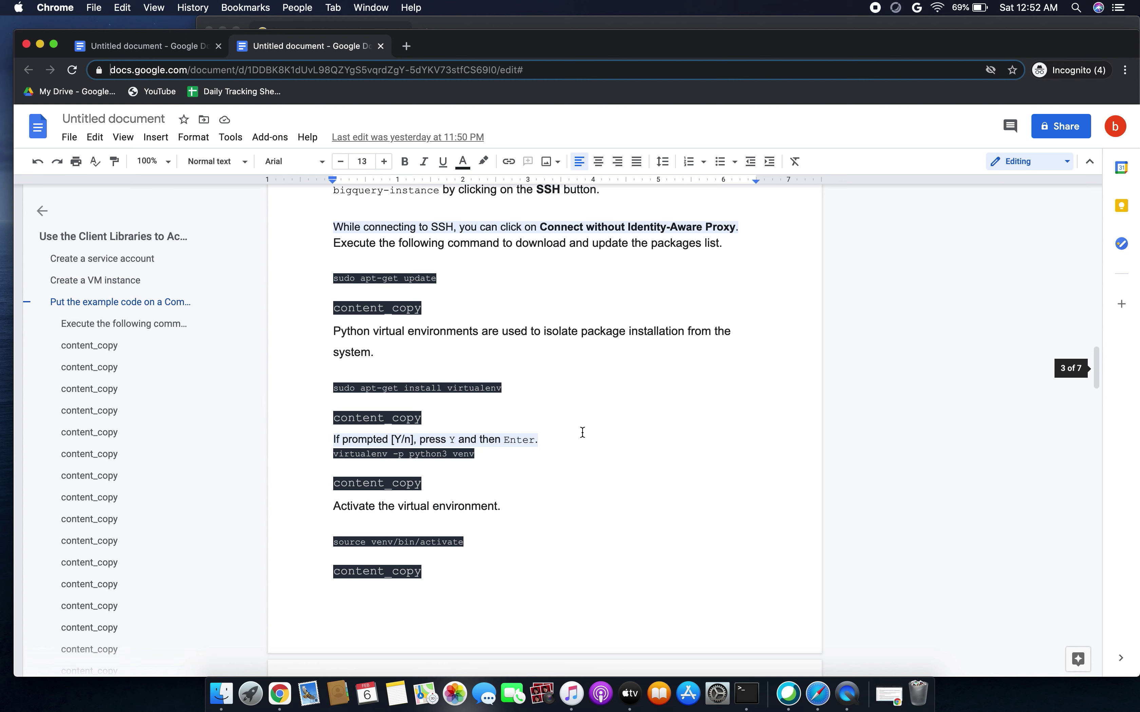
scroll(582, 432, "down", 10)
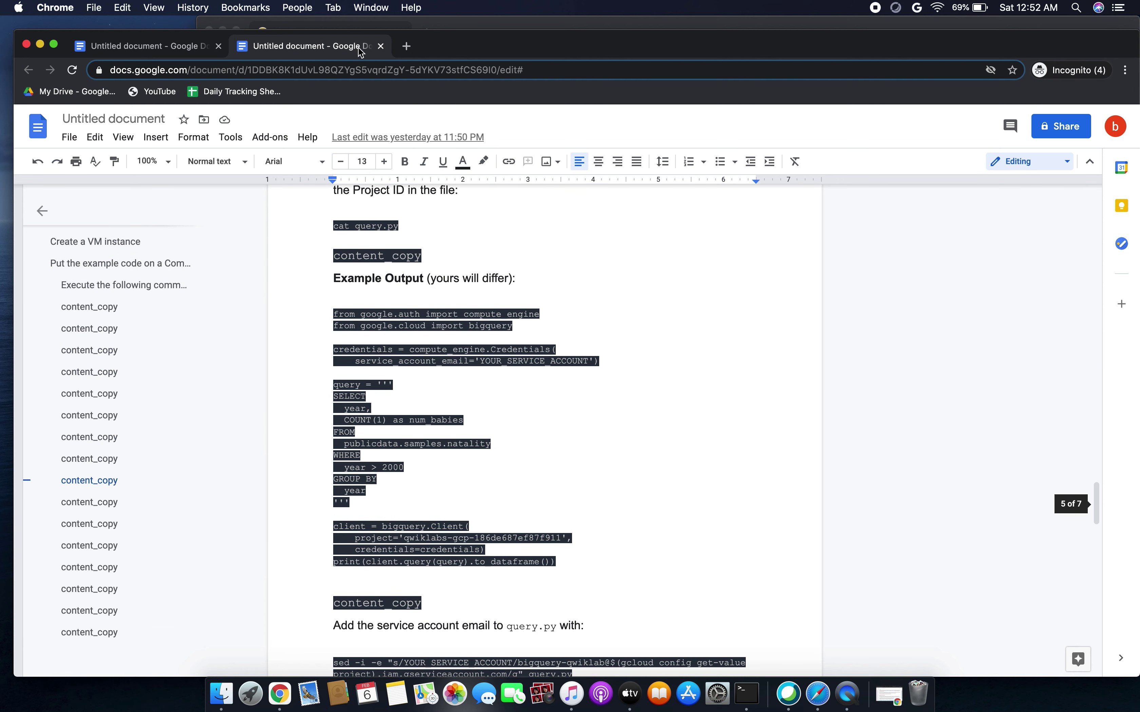
left_click(179, 50)
scroll(475, 239, "up", 5)
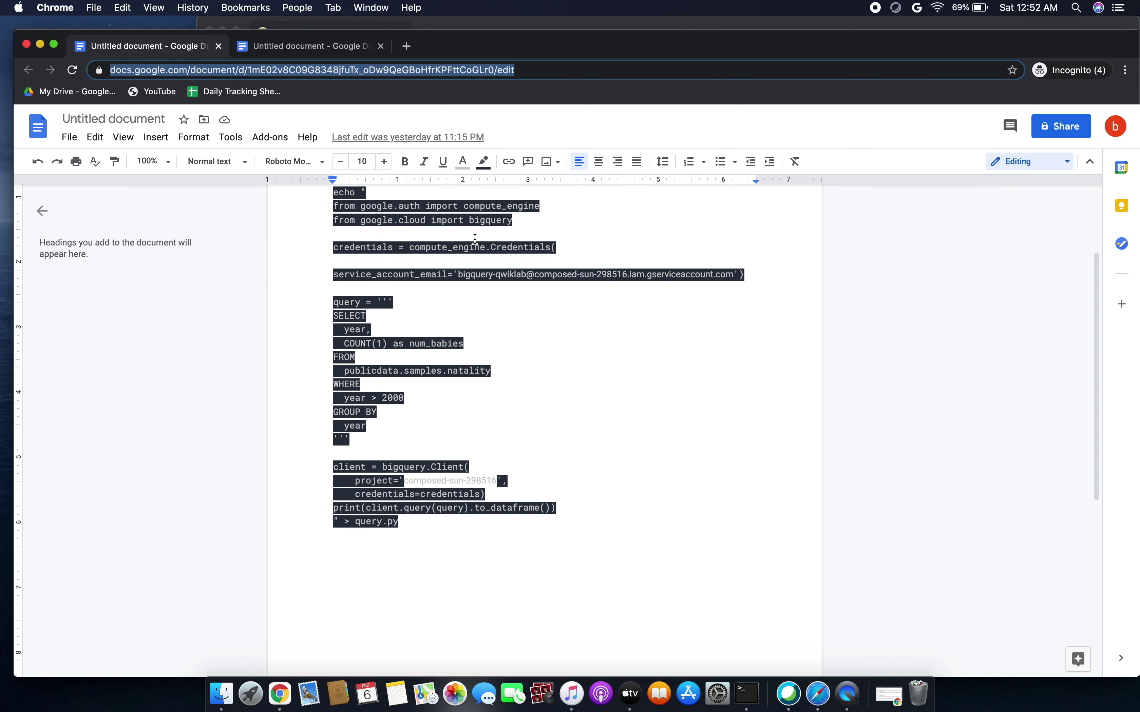
left_click(330, 53)
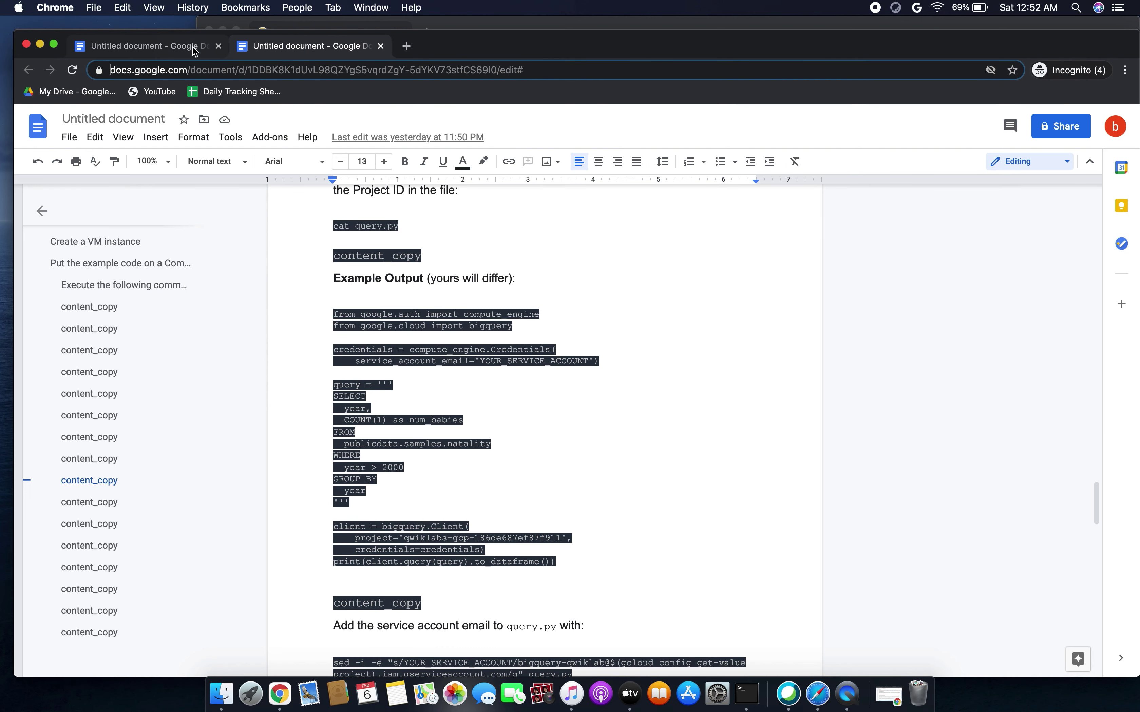
left_click(152, 53)
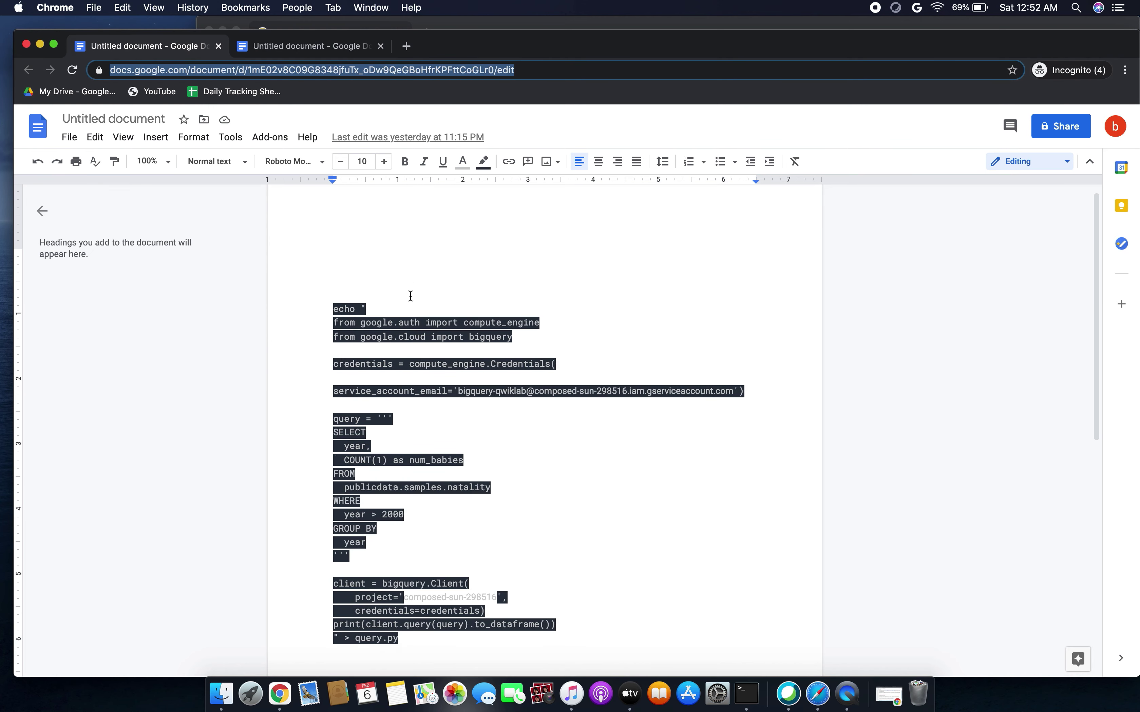
Examine the echo command that writes query.py, especially its service_account_email and project values.
scroll(411, 296, "up", 1)
left_click_drag(334, 322, 420, 654)
left_click(493, 480)
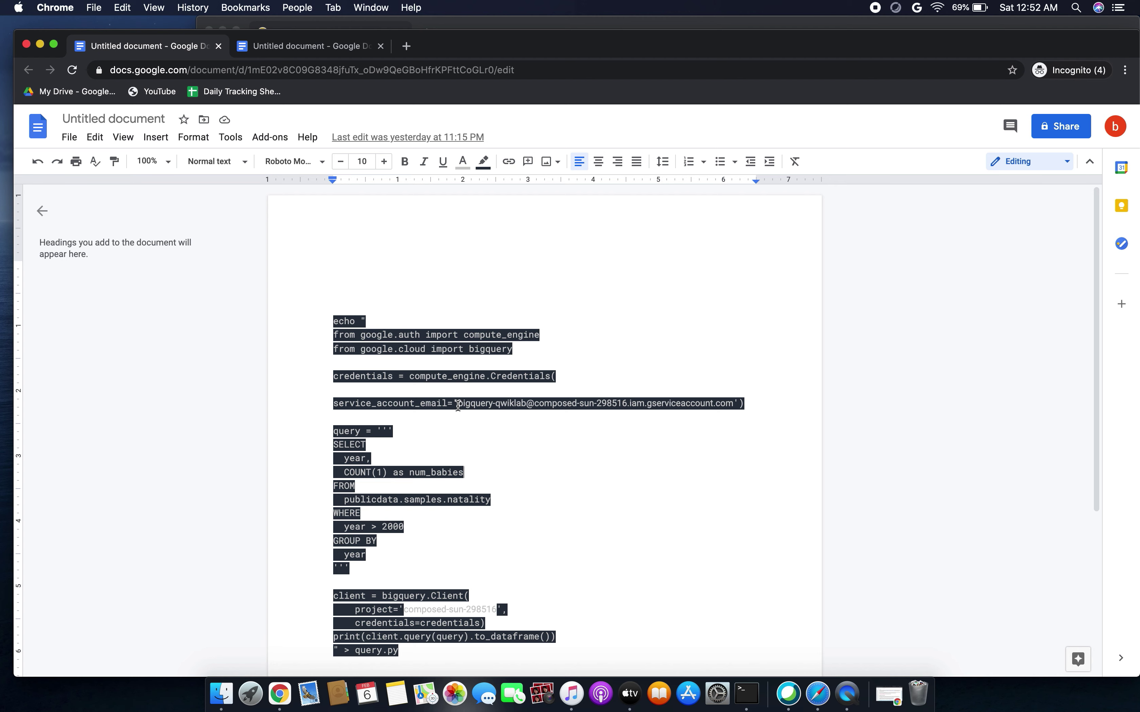
left_click_drag(455, 404, 505, 403)
left_click(474, 434)
scroll(500, 510, "down", 3)
left_click(410, 503)
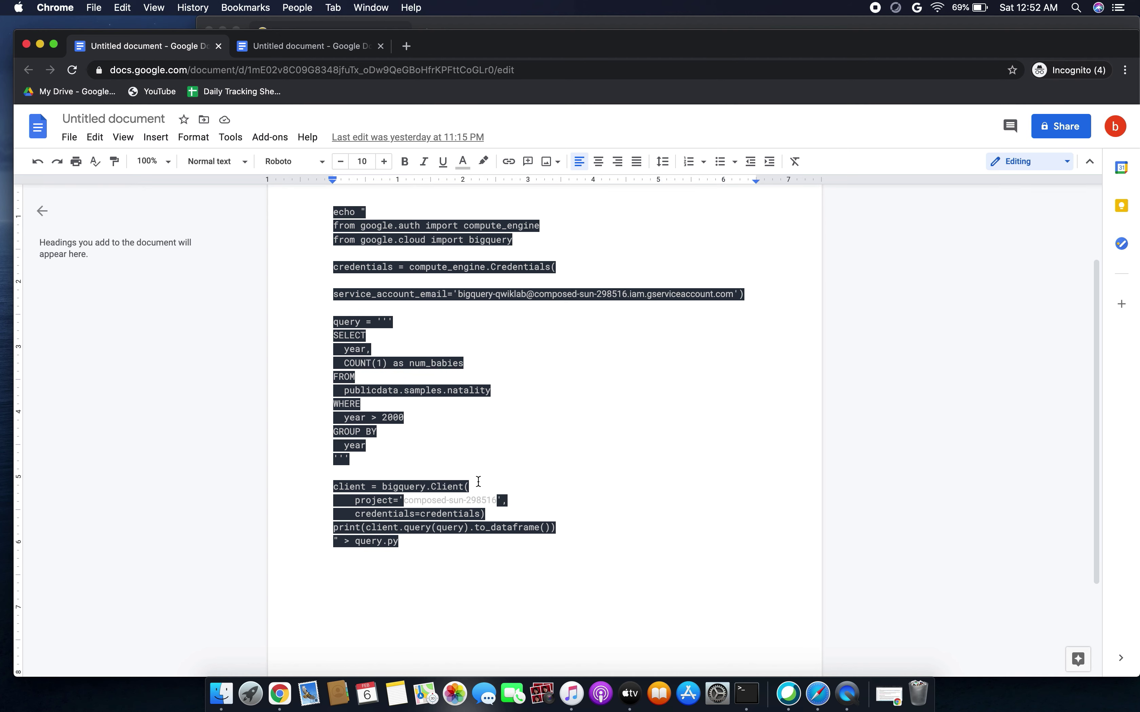
scroll(512, 441, "up", 3)
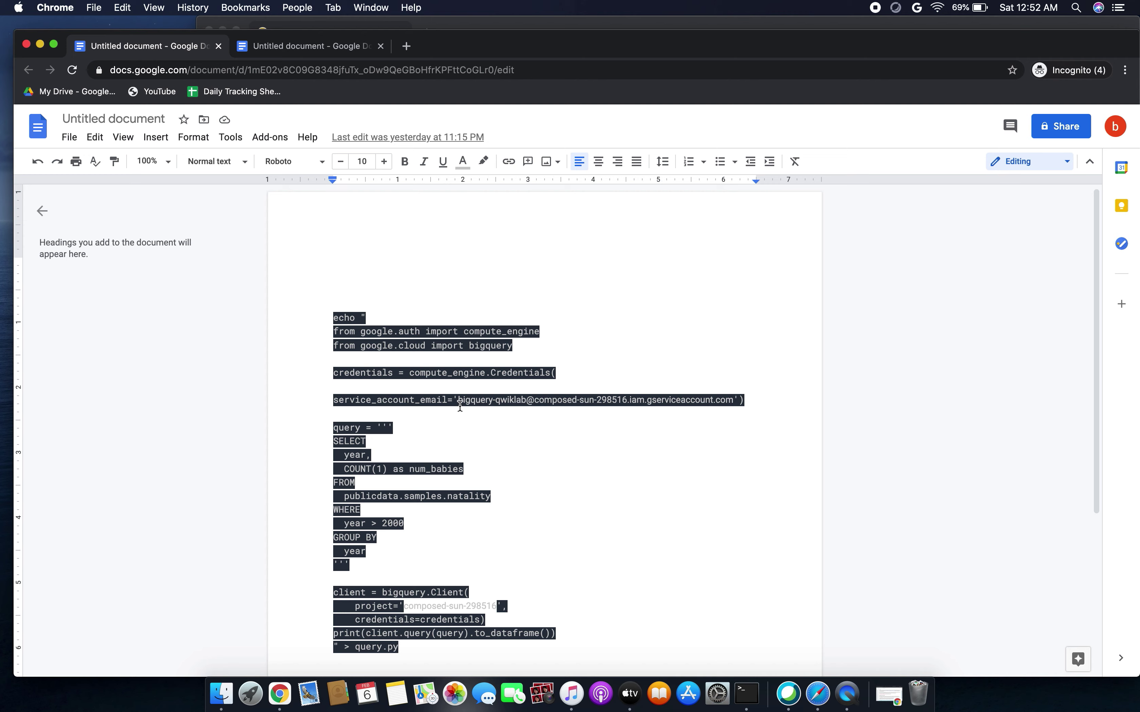
left_click_drag(460, 405, 685, 400)
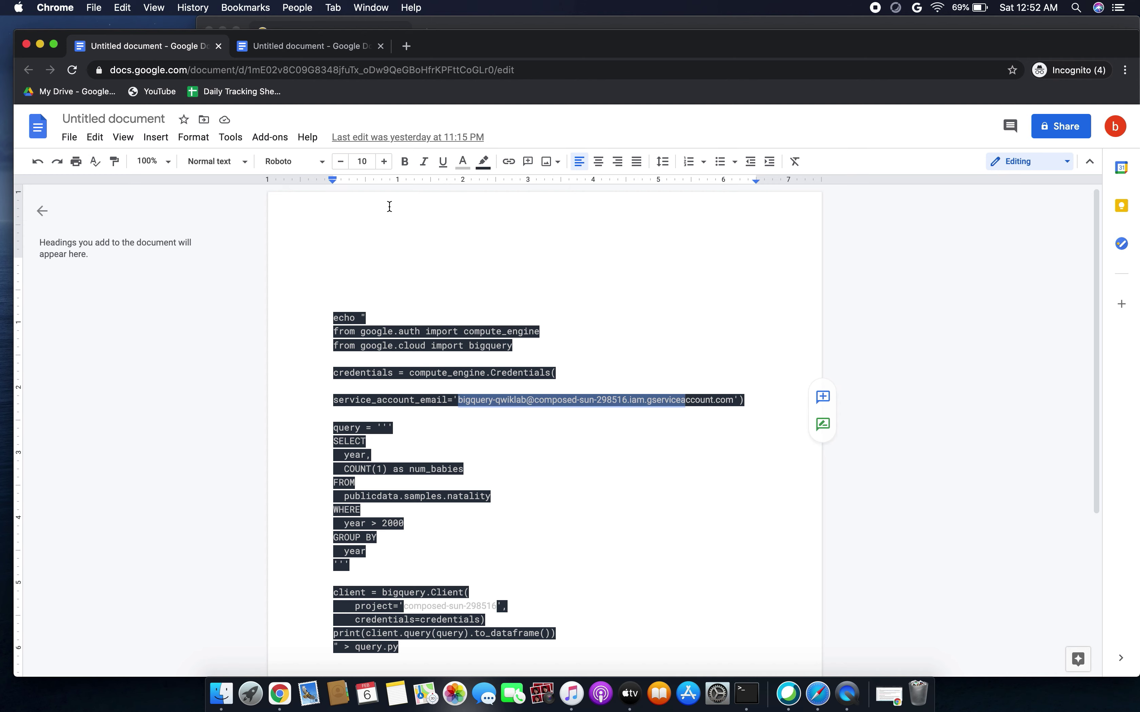
Open the project's IAM permissions in the Google Cloud console and select the bigquery-qwiklab service account's member email for copying.
left_click(888, 691)
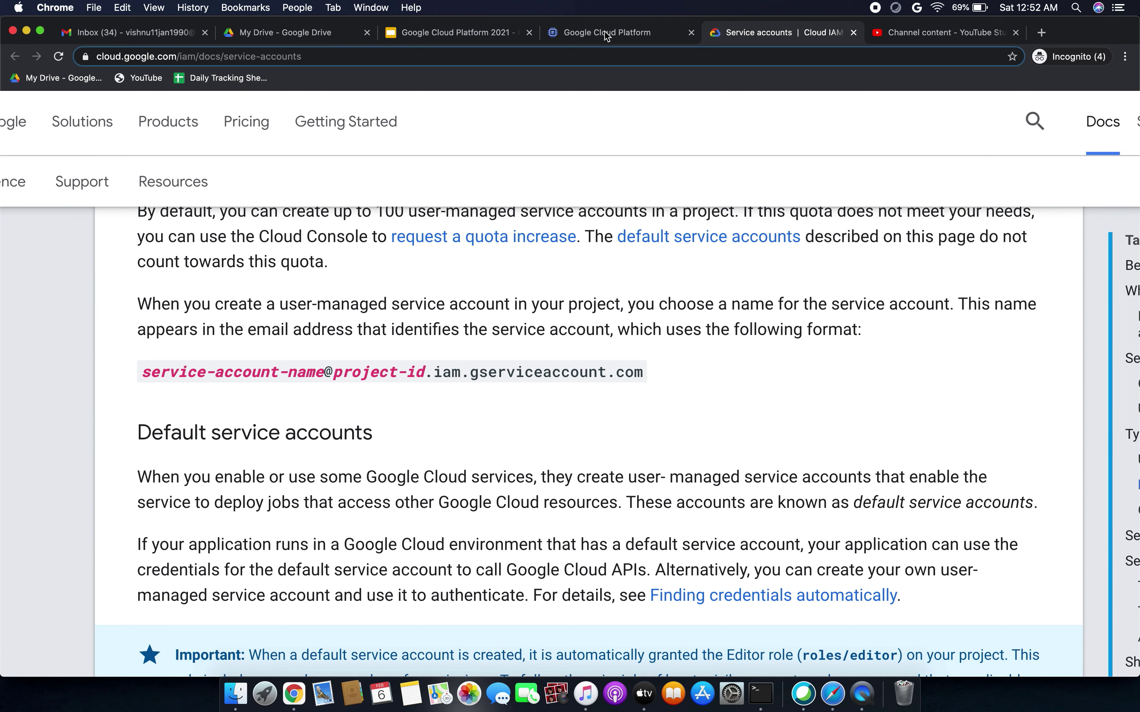
left_click(608, 34)
left_click(22, 108)
left_click(69, 144)
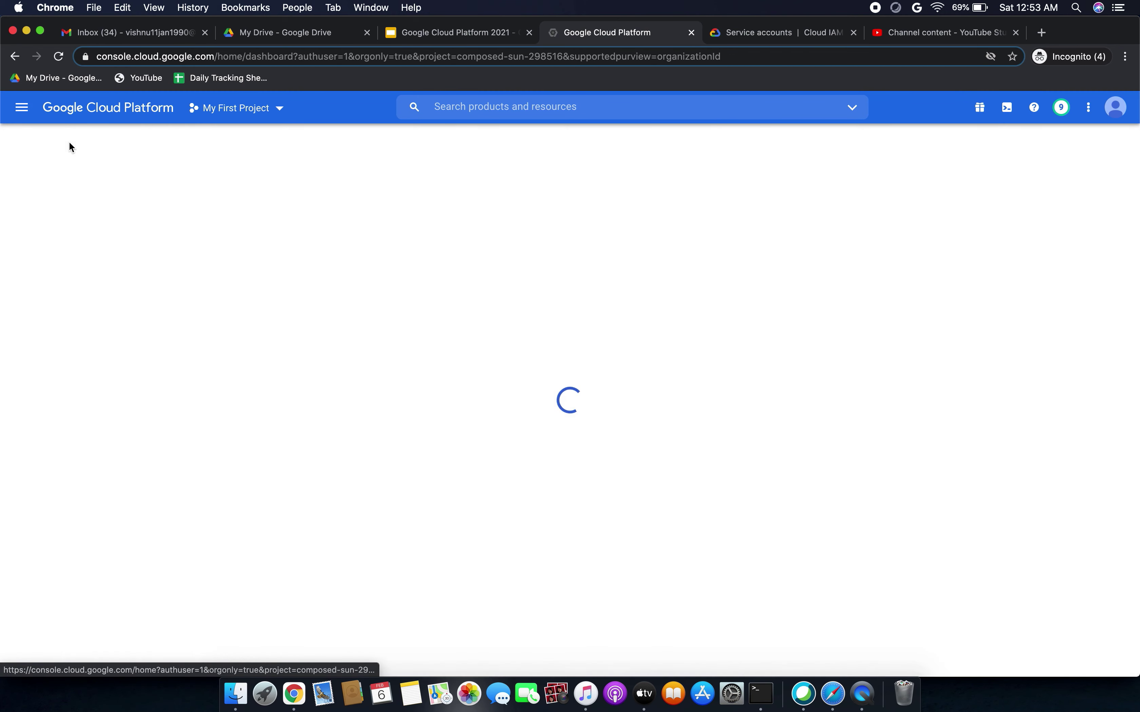
left_click(22, 108)
left_click(74, 332)
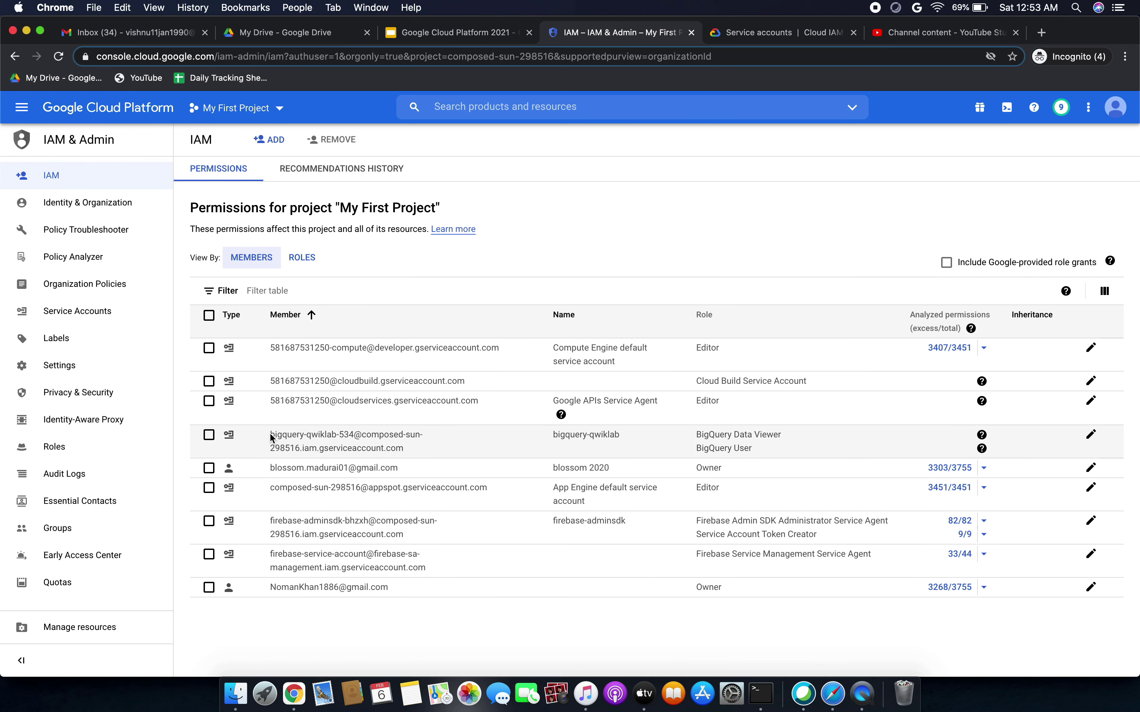
left_click(309, 434)
triple_click(309, 436)
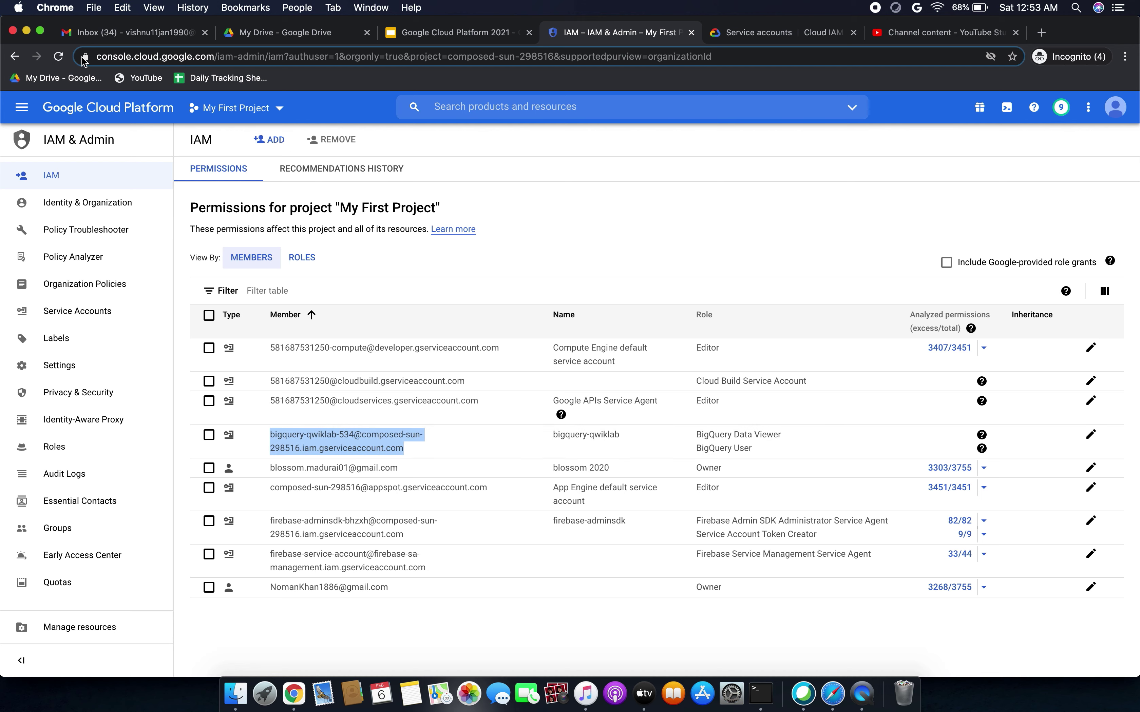
Return to the code document and replace the service_account_email value with the bigquery-qwiklab service account's email copied from IAM.
left_click(26, 31)
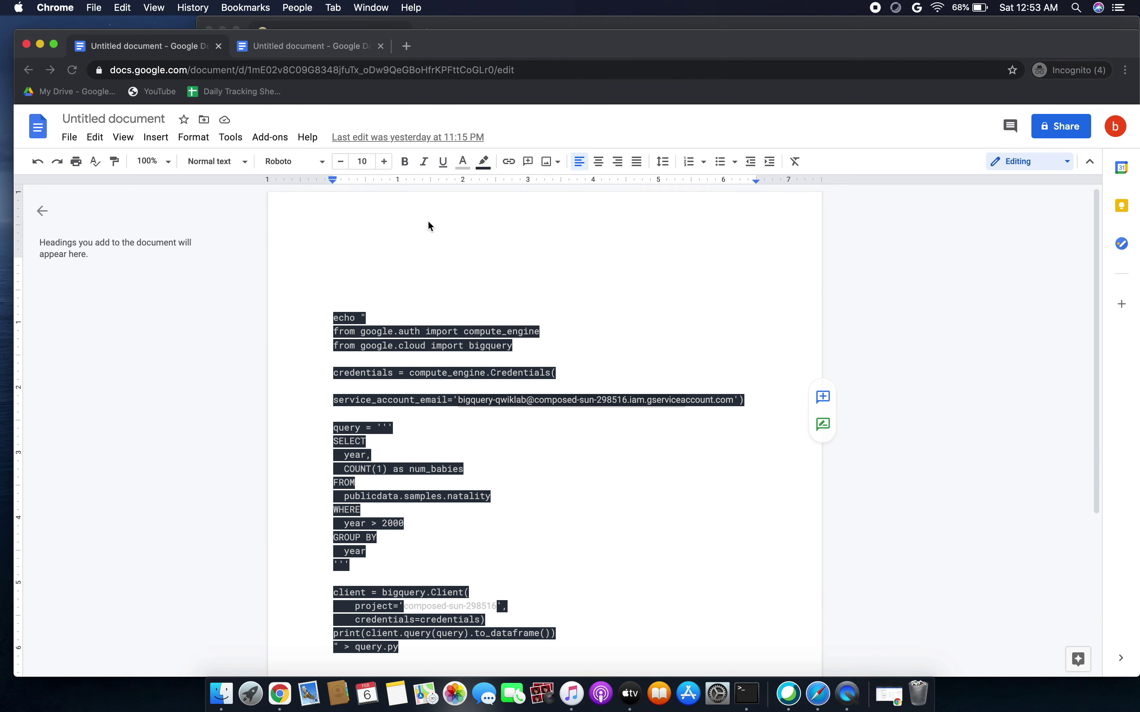
left_click(513, 441)
left_click_drag(734, 401, 461, 405)
key("super+c")
key("super+v")
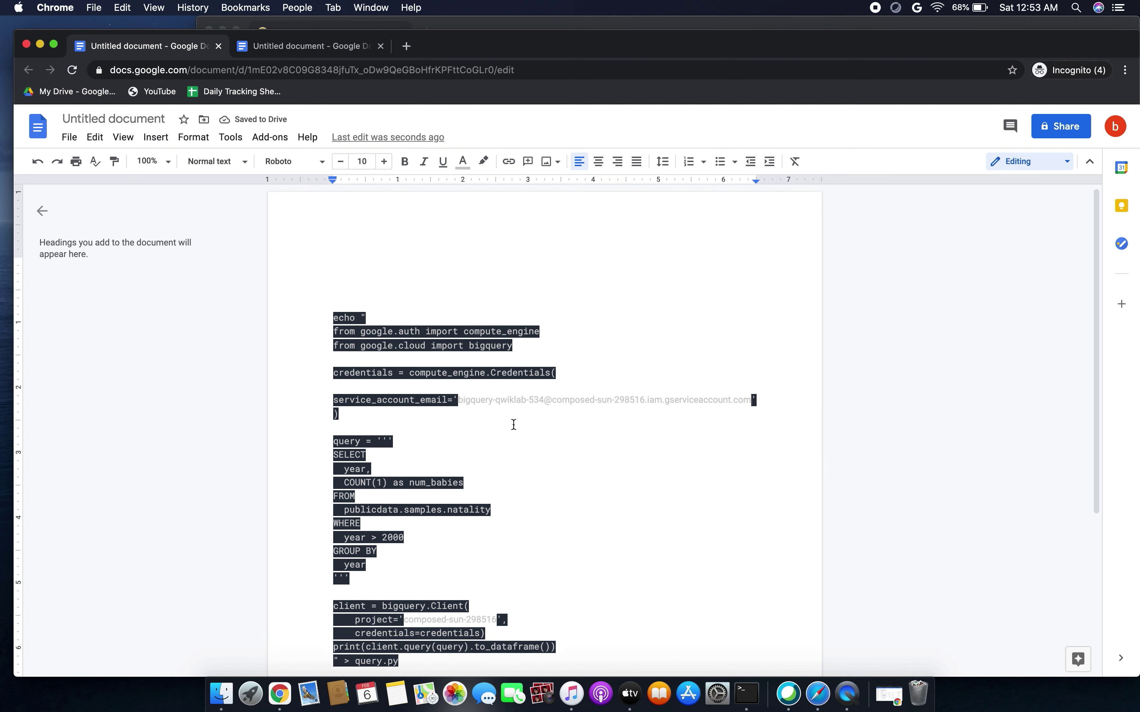
Apply the surrounding code's text formatting to the pasted service account email using Paint format.
double_click(434, 400)
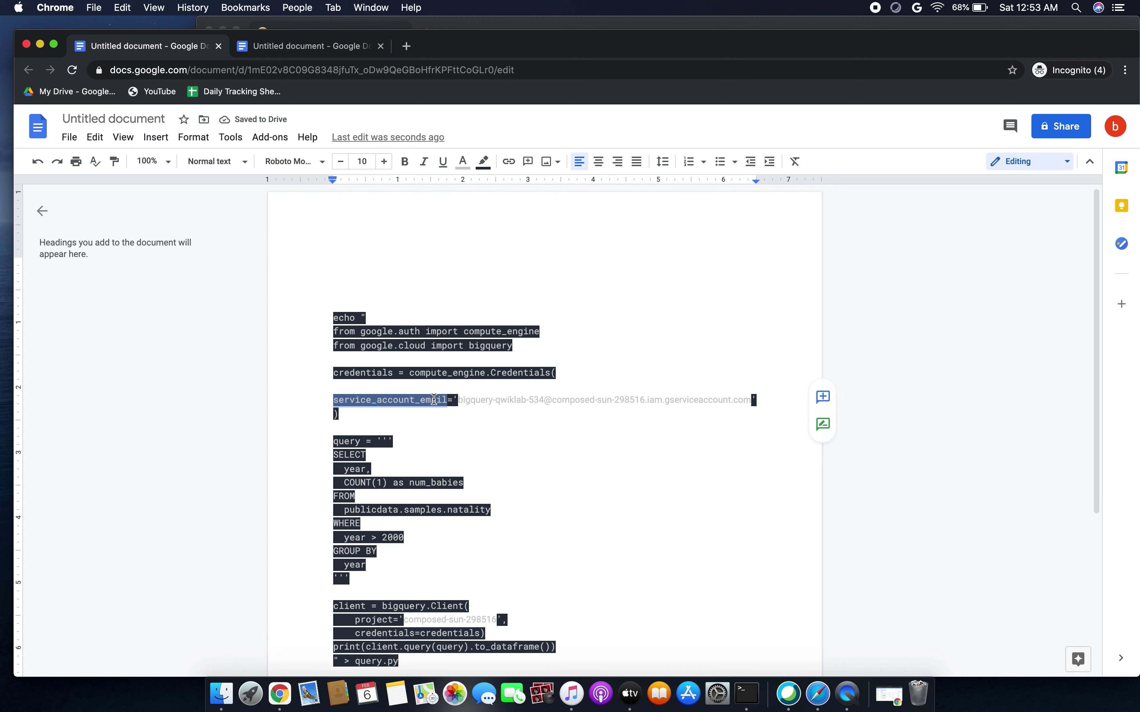
double_click(445, 414)
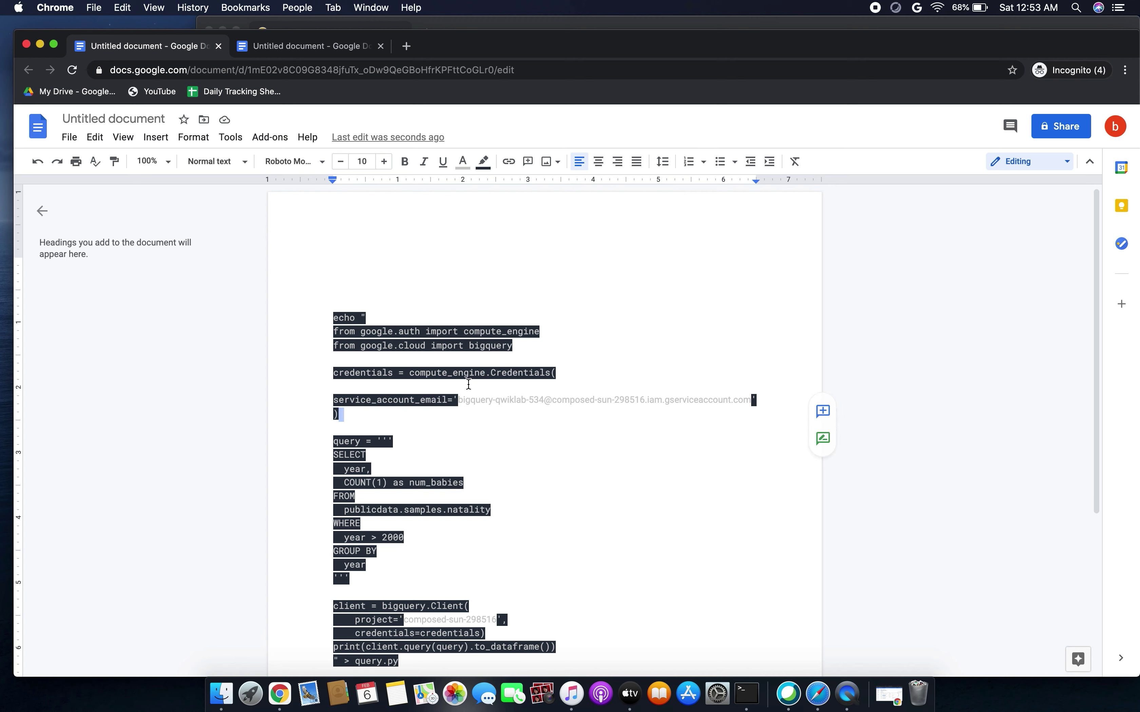
double_click(540, 373)
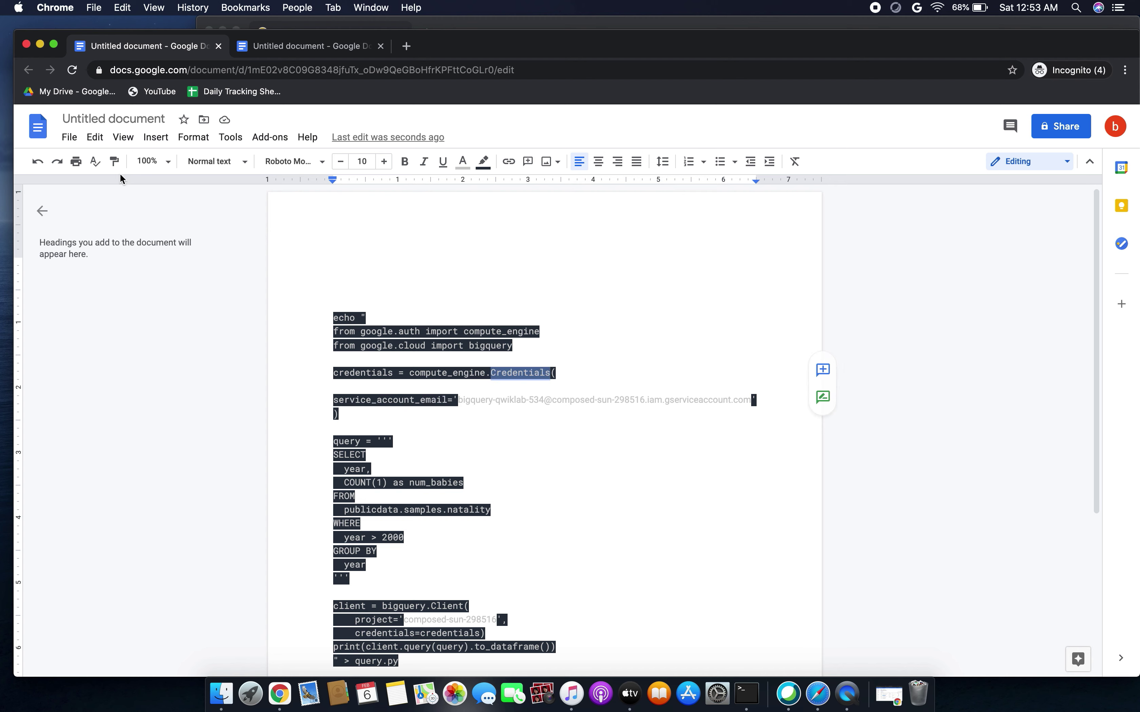
left_click(114, 163)
left_click_drag(755, 401, 456, 403)
left_click(478, 430)
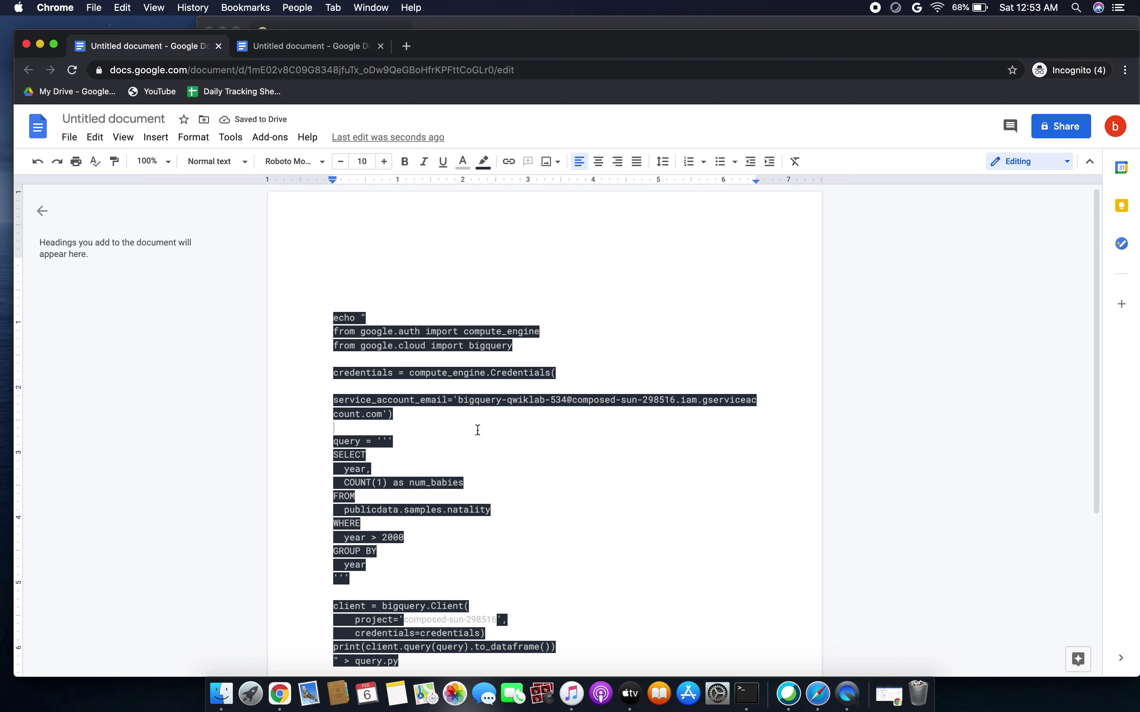
Apply the code's text formatting to the project ID composed-sun-298516 in the bigquery.Client call using Paint format.
scroll(478, 429, "down", 5)
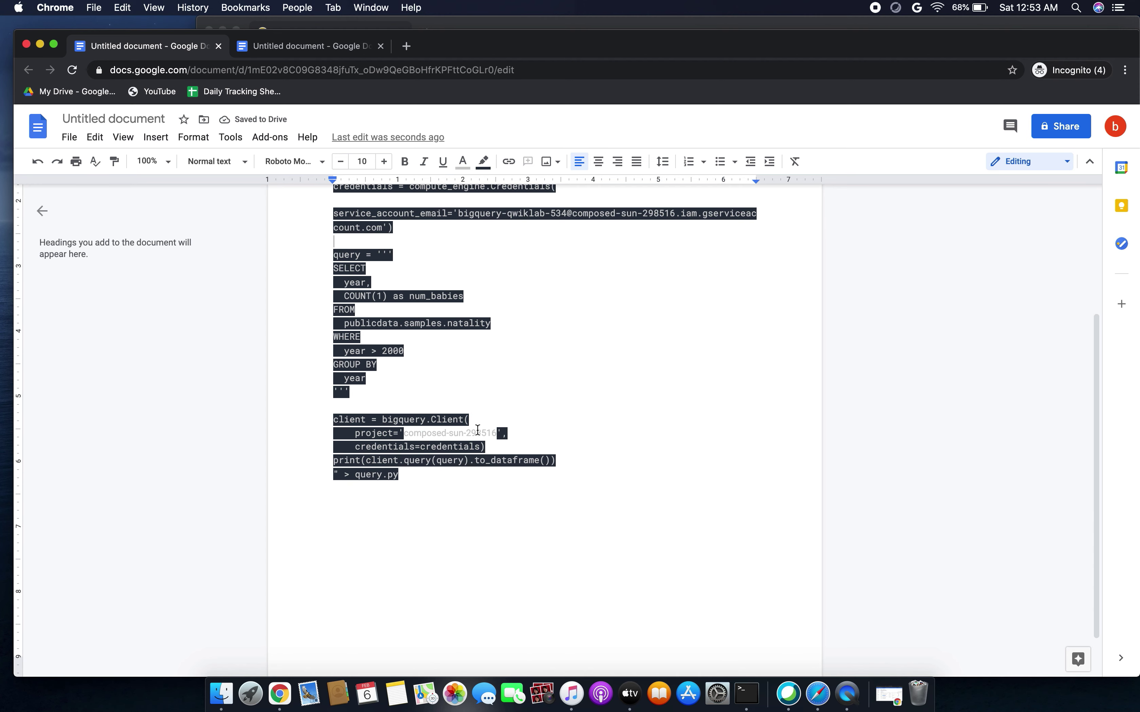
double_click(377, 432)
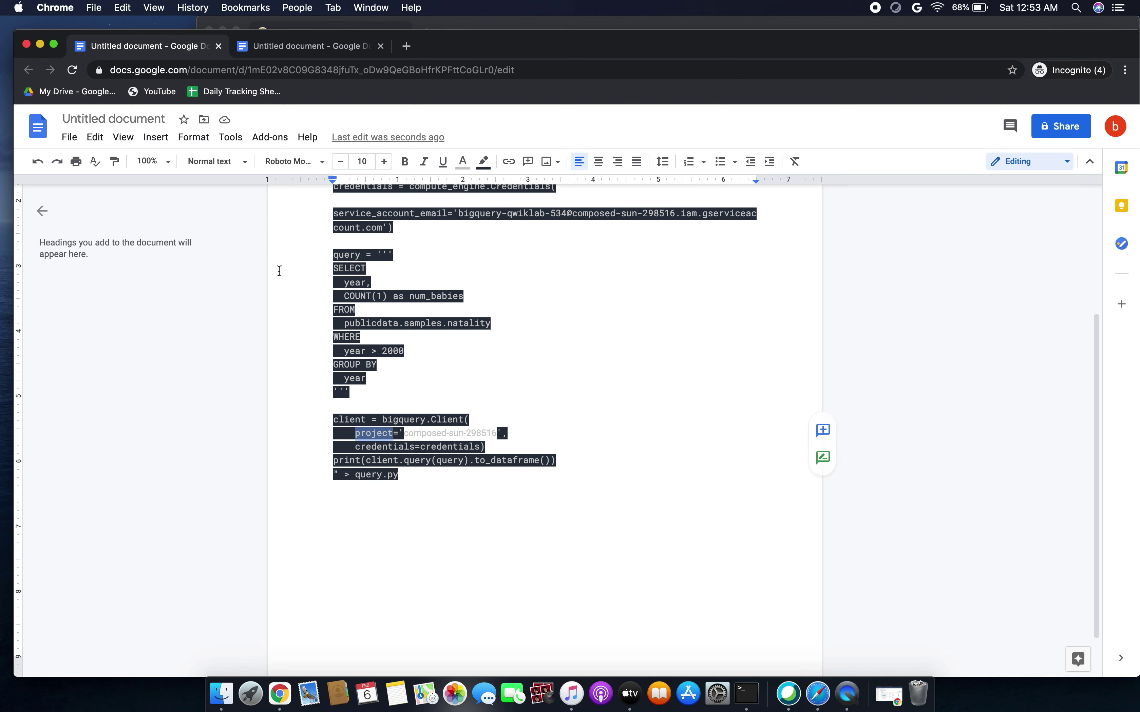
left_click(114, 163)
left_click_drag(500, 433, 404, 433)
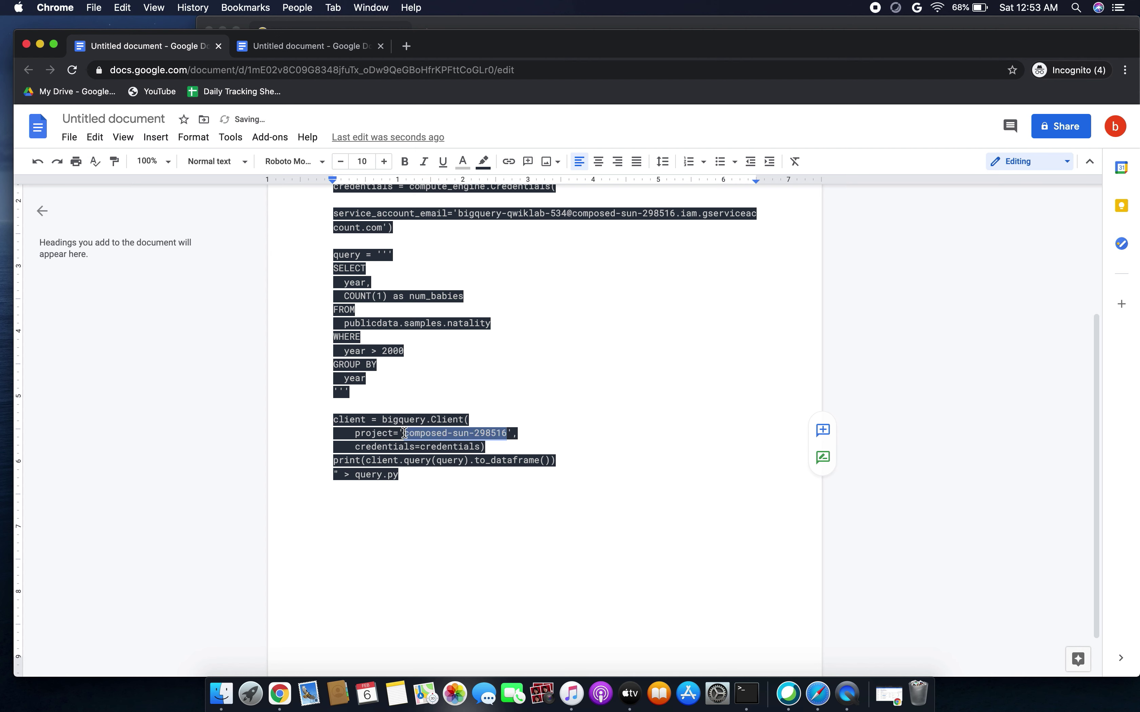
left_click(489, 393)
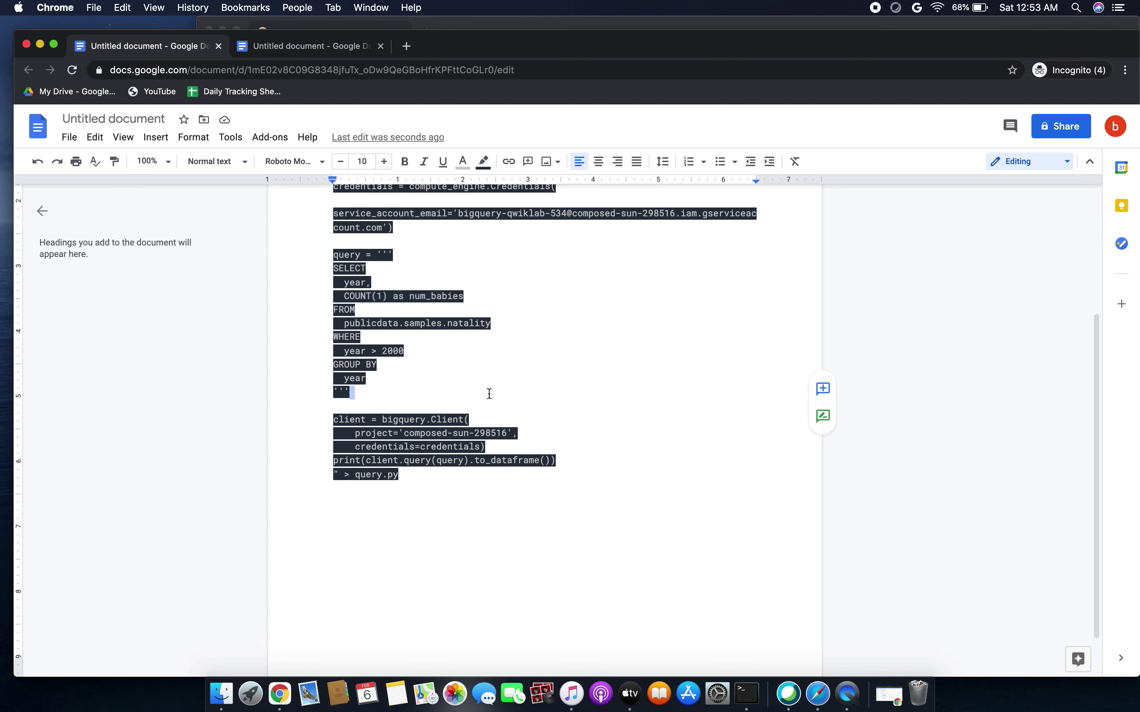
mouse_move(193, 386)
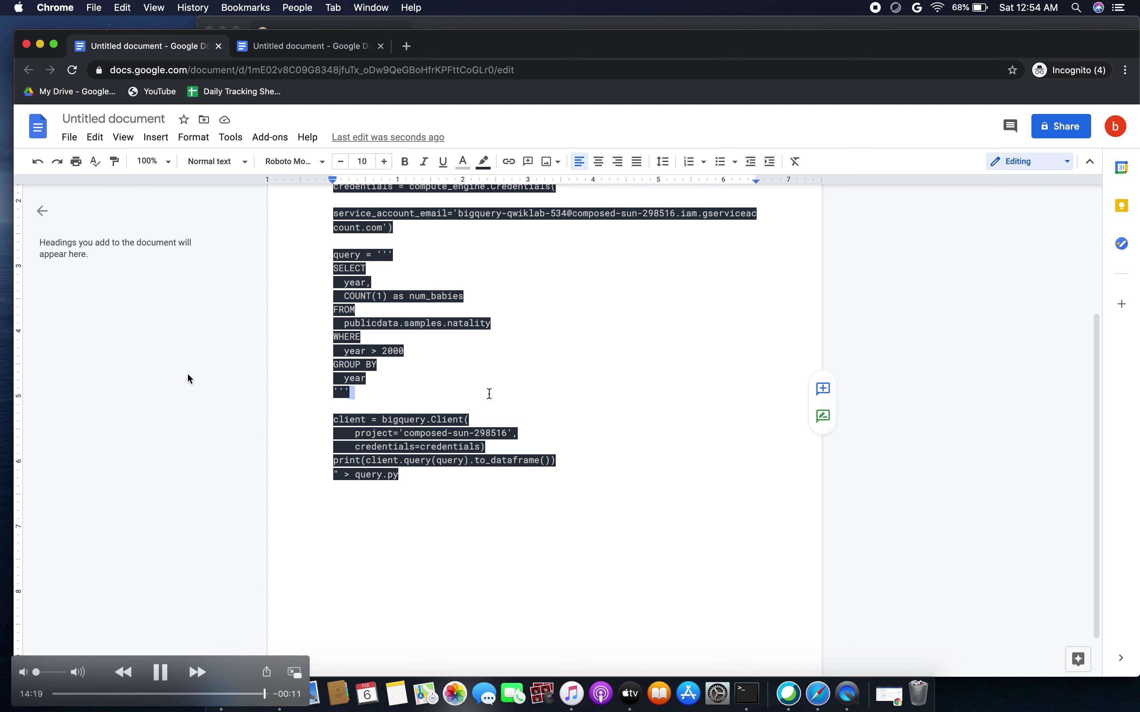